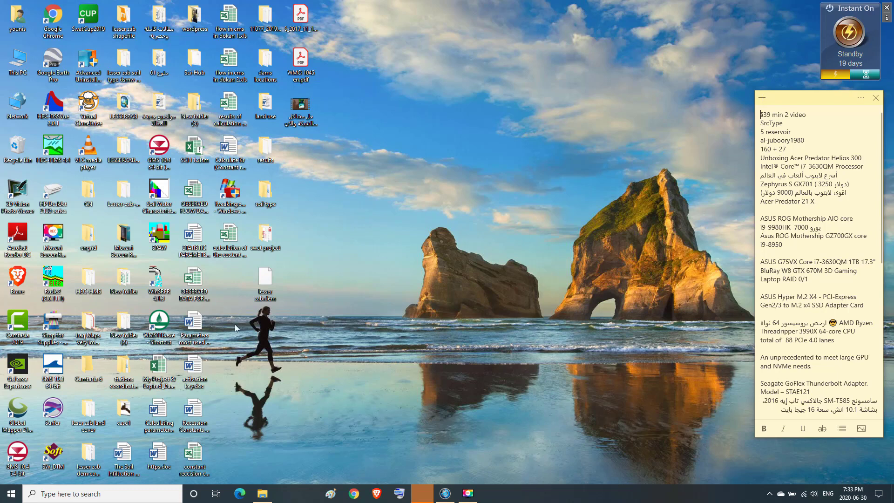
Step: Open the workbook OBSERVED DATA FOR SWATCUP.xls, enable its content, and review the observed flow data in A1:C24
{"action": "left_click", "coordinate": [200, 287]}
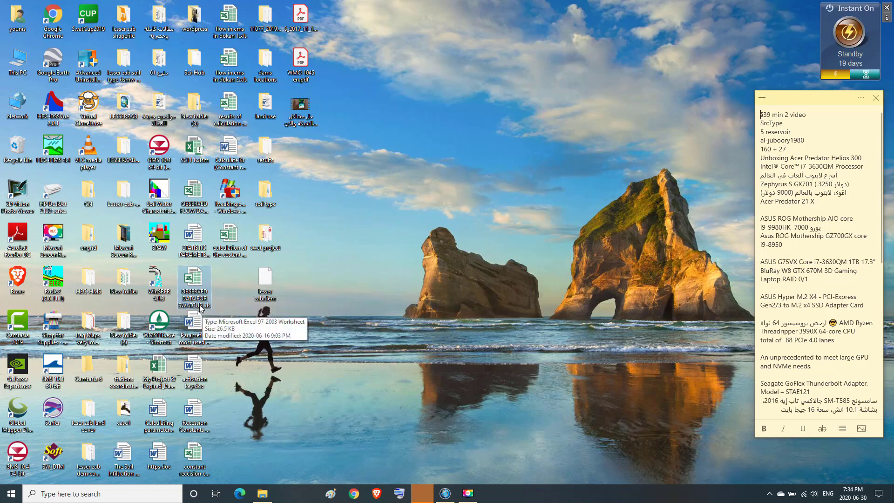
{"action": "double_click", "coordinate": [191, 282]}
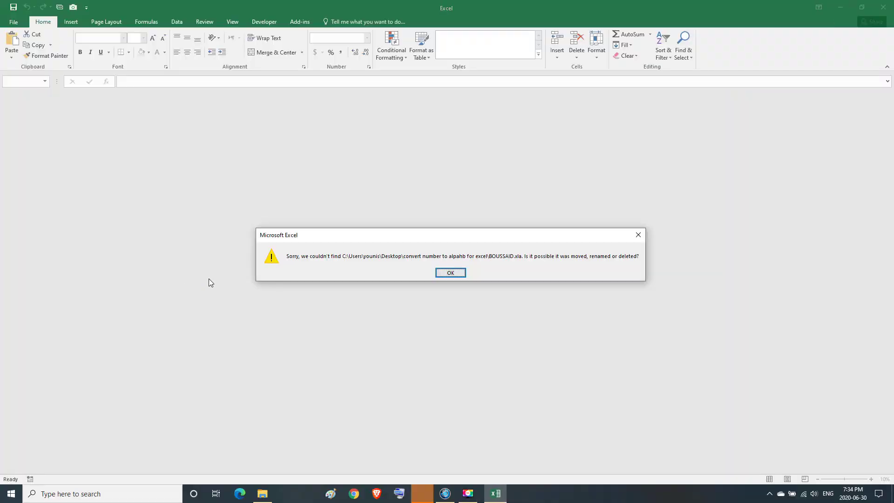
{"action": "left_click", "coordinate": [444, 272]}
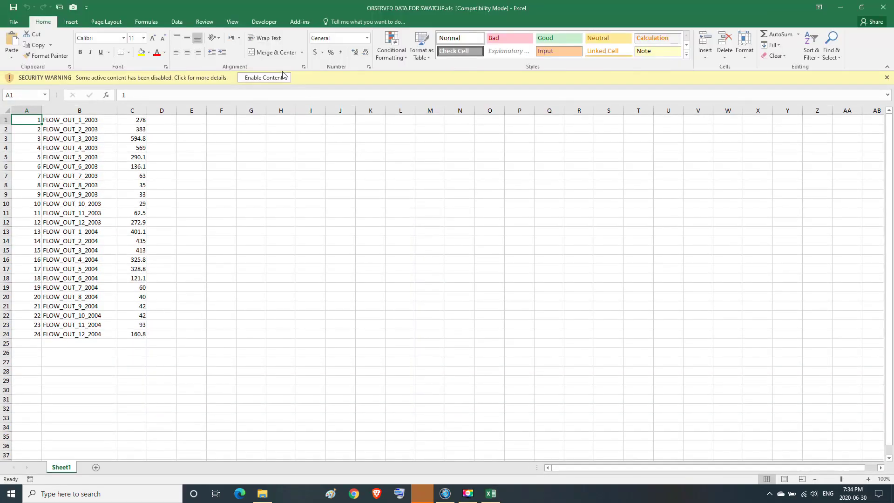
{"action": "left_click", "coordinate": [278, 76]}
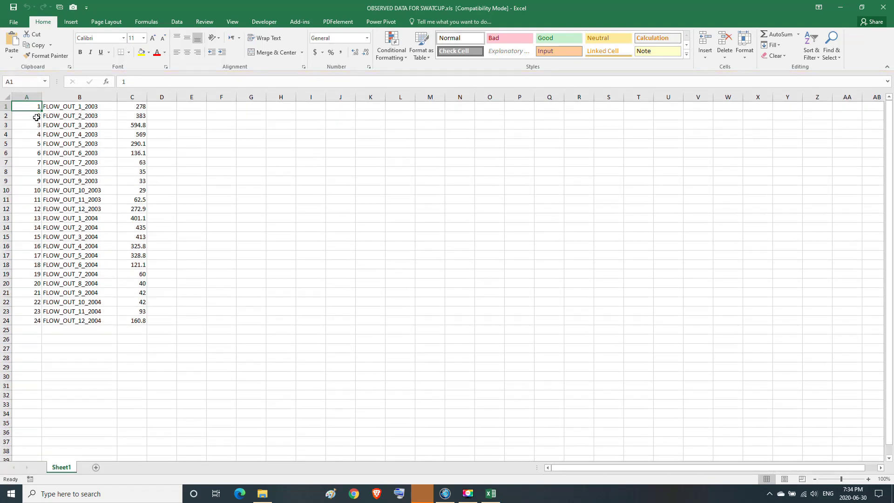
{"action": "left_click_drag", "start_coordinate": [29, 107], "coordinate": [143, 321]}
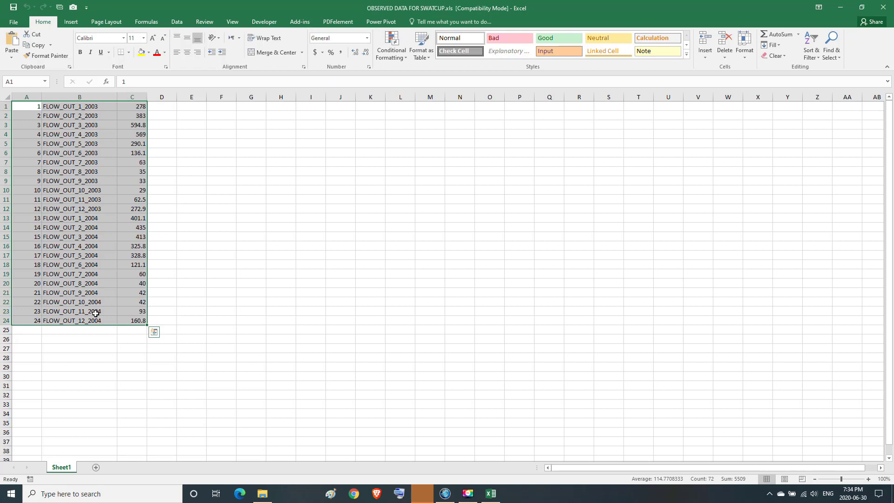
{"action": "left_click", "coordinate": [840, 8]}
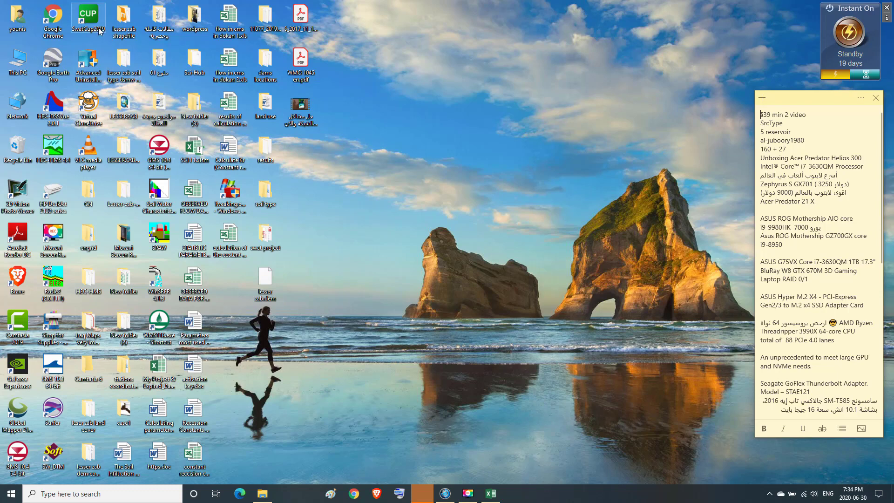
Step: View the rch table of SWATOutput.mdb from the swat project's Scenarios\MONTHLY\TablesOut folder in Access
{"action": "left_click", "coordinate": [266, 241]}
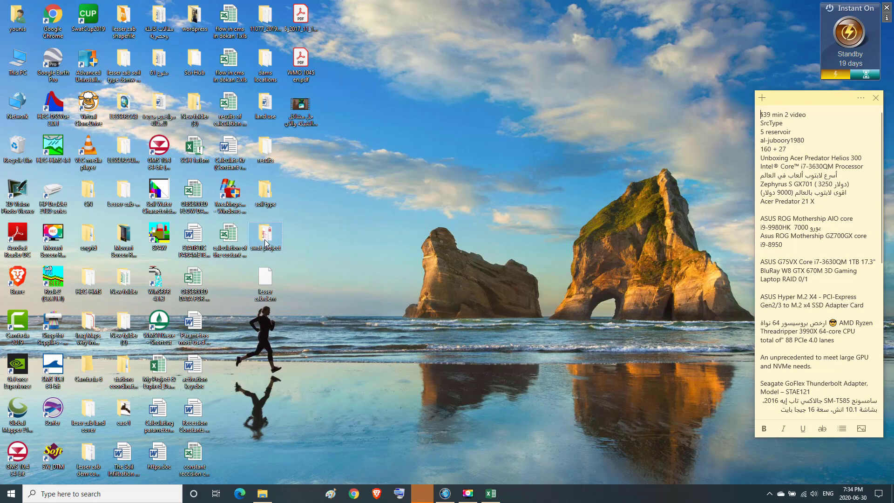
{"action": "double_click", "coordinate": [265, 242]}
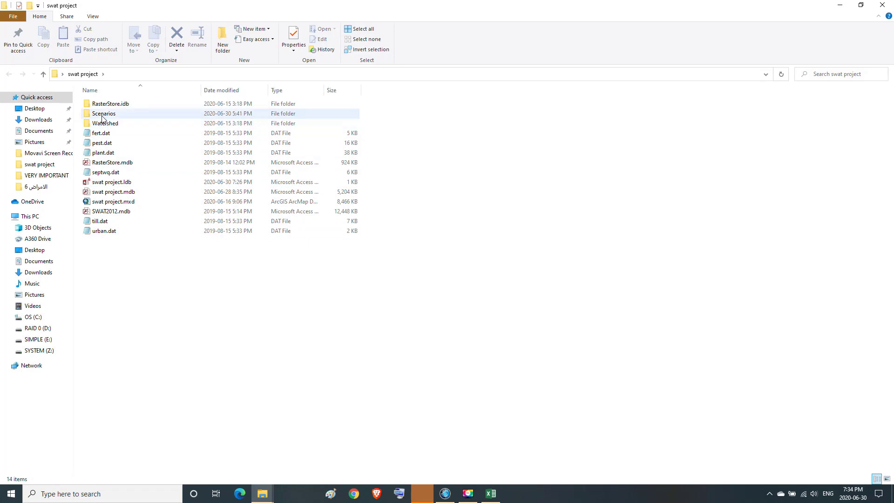
{"action": "double_click", "coordinate": [103, 118]}
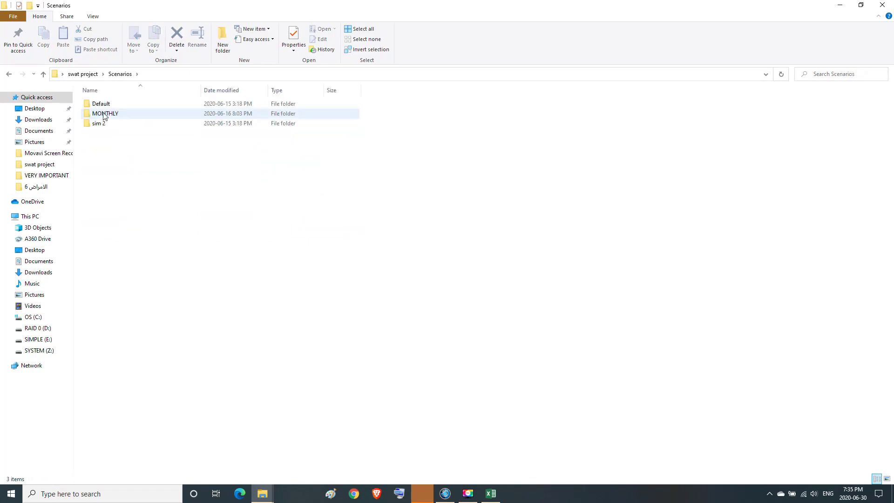
{"action": "left_click", "coordinate": [104, 116]}
{"action": "double_click", "coordinate": [104, 117]}
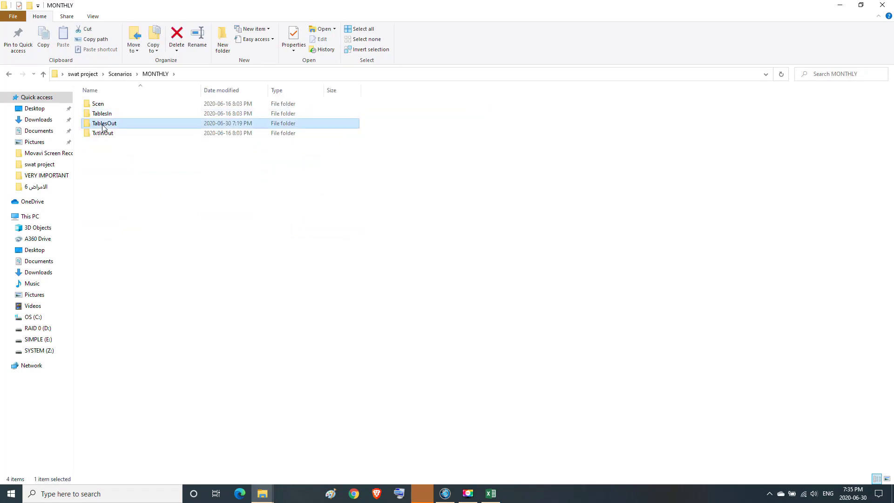
{"action": "double_click", "coordinate": [104, 123]}
{"action": "double_click", "coordinate": [108, 105]}
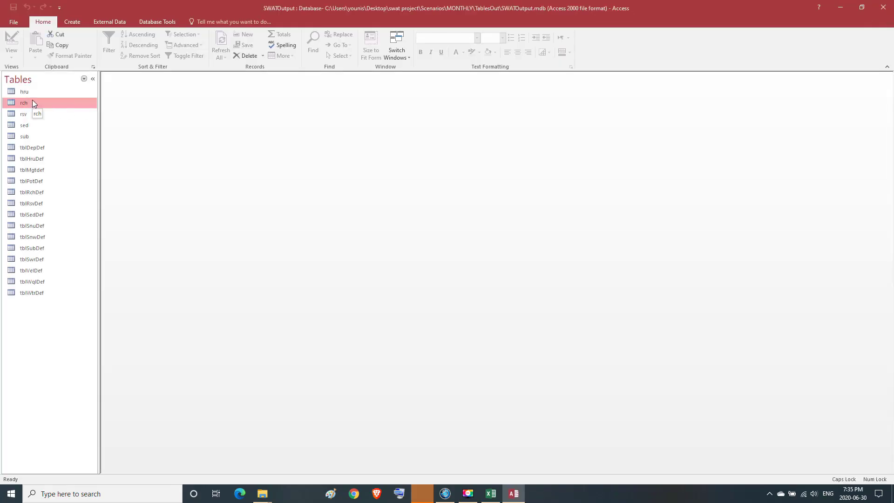
{"action": "double_click", "coordinate": [33, 100]}
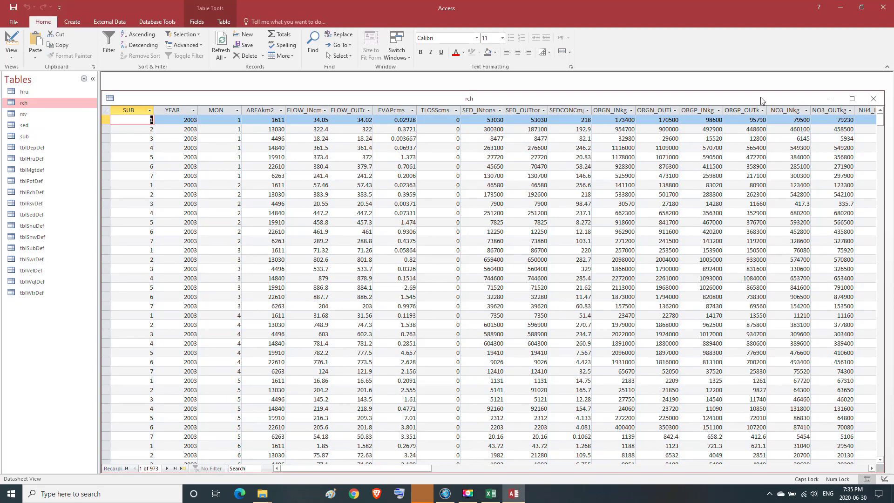
{"action": "left_click", "coordinate": [841, 7]}
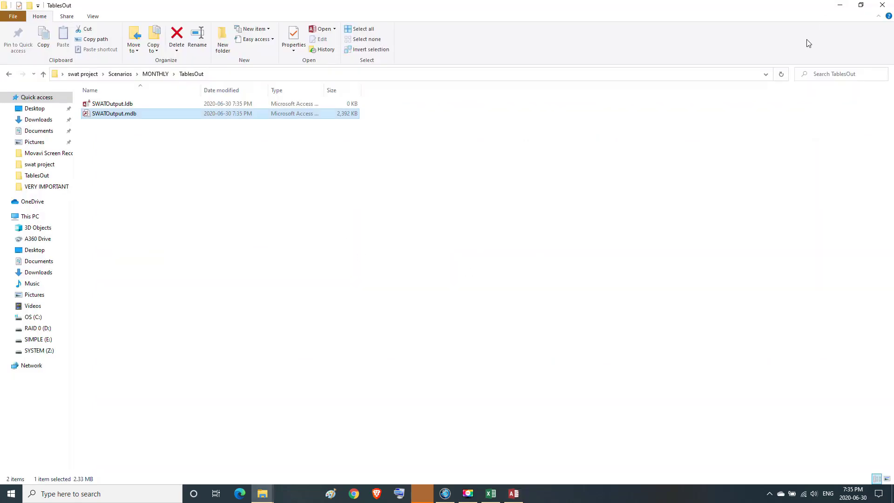
{"action": "left_click", "coordinate": [882, 5]}
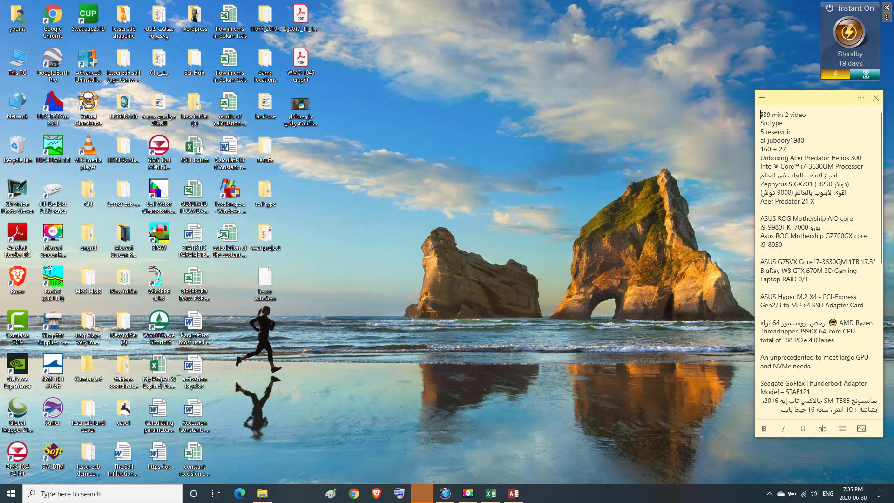
Step: Launch SWAT-CUP, dismiss the purchase window, and start a new project past the wizard's welcome page
{"action": "double_click", "coordinate": [93, 14]}
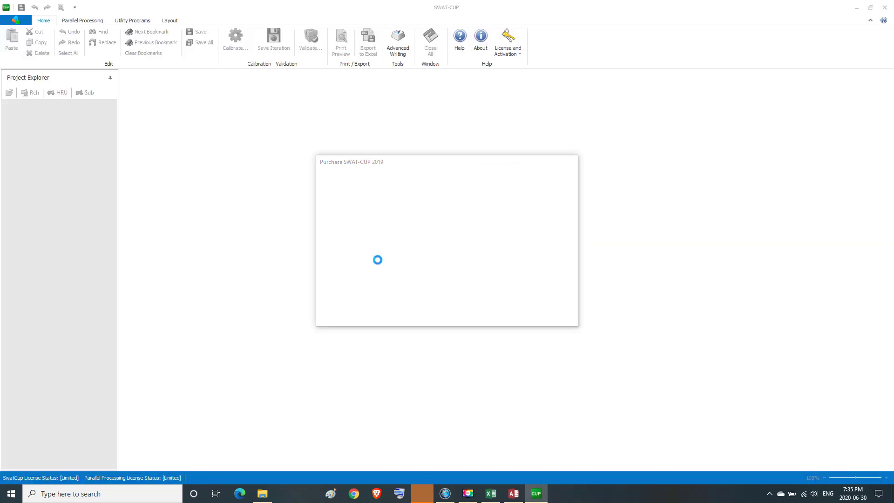
{"action": "left_click", "coordinate": [538, 317]}
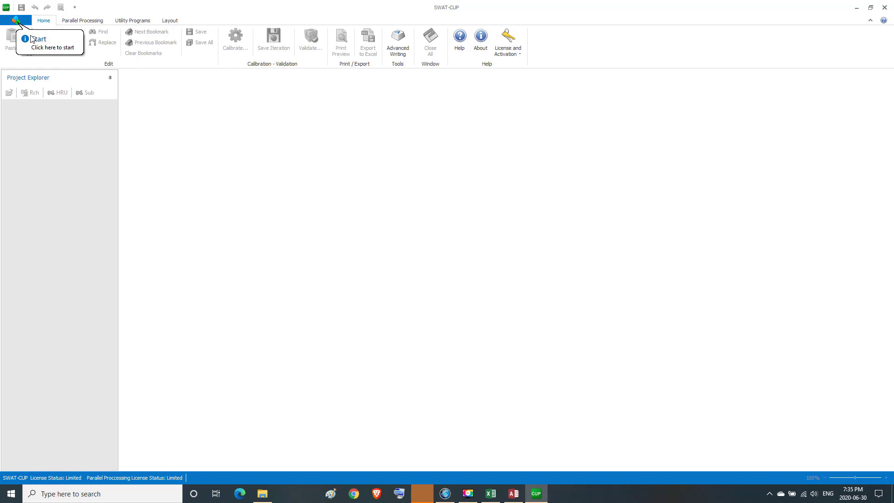
{"action": "left_click", "coordinate": [16, 21]}
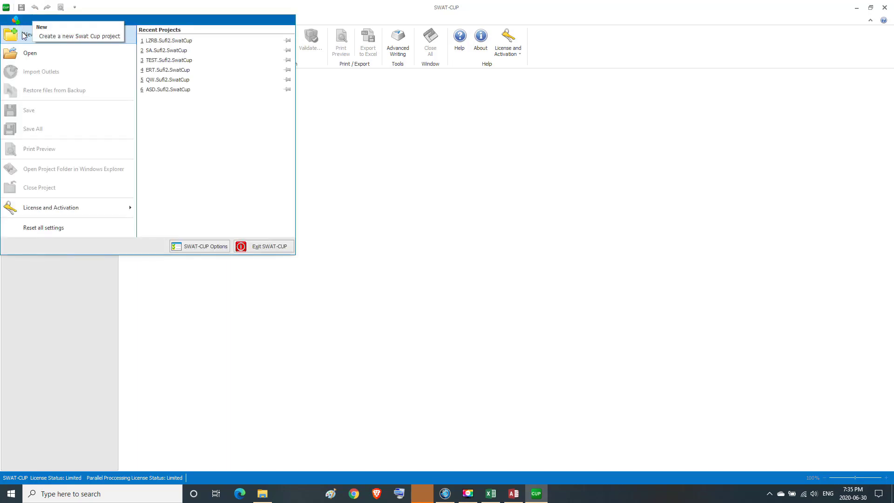
{"action": "left_click", "coordinate": [26, 35]}
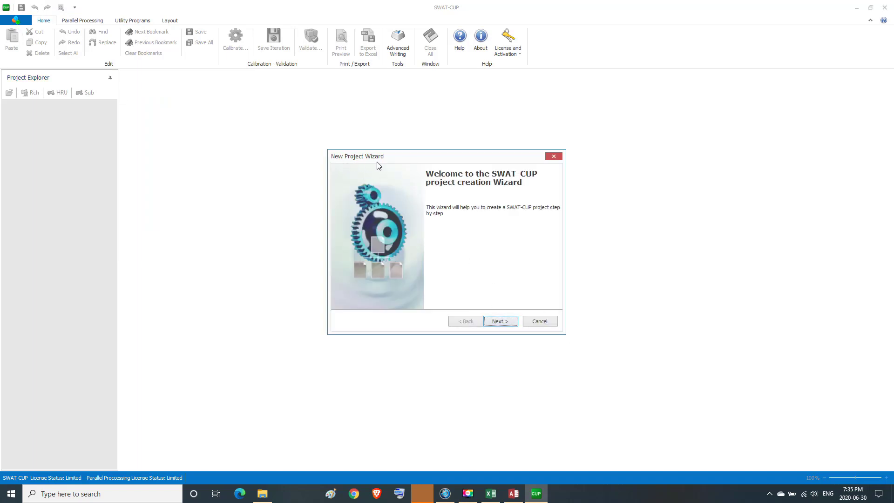
{"action": "left_click", "coordinate": [499, 322]}
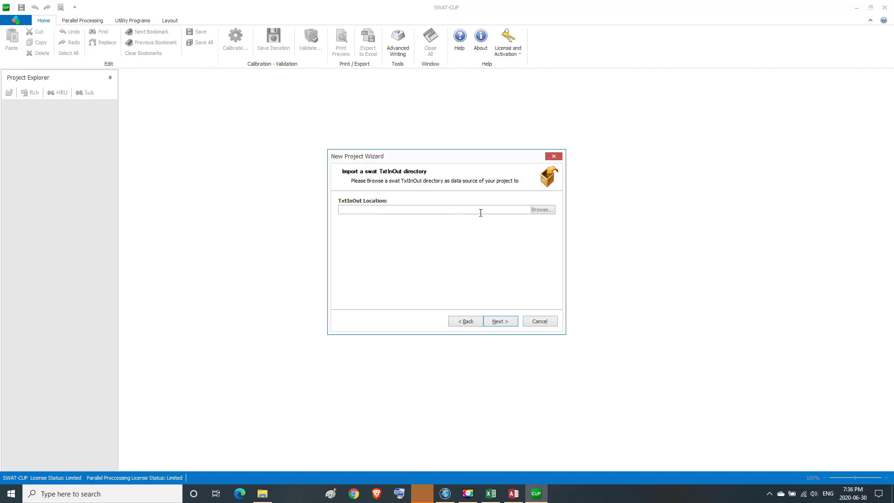
Step: Import the TxtInOut directory from swat project\Scenarios\MONTHLY on the Desktop as the new project's data source
{"action": "left_click", "coordinate": [542, 210]}
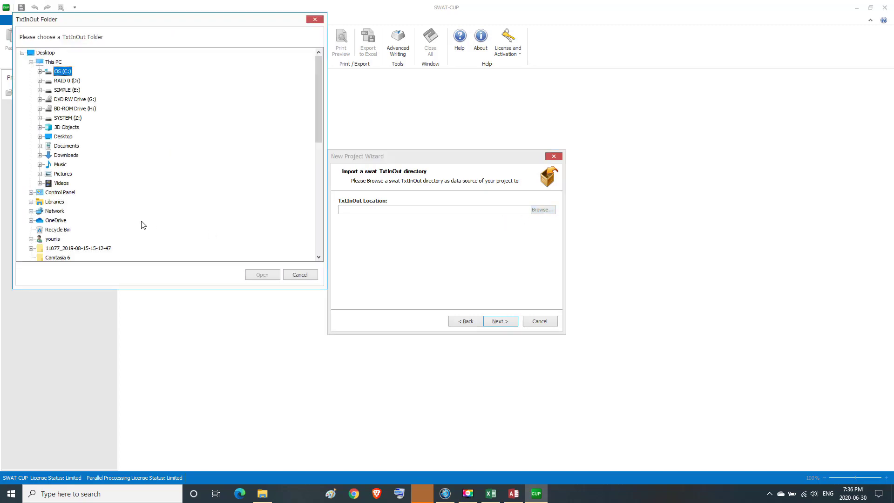
{"action": "double_click", "coordinate": [63, 136]}
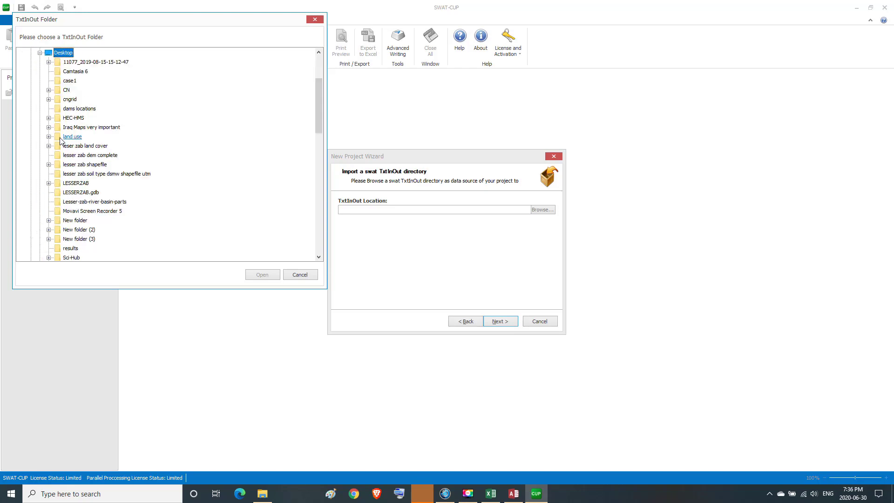
{"action": "left_click_drag", "start_coordinate": [318, 109], "coordinate": [291, 152]}
{"action": "double_click", "coordinate": [76, 119]}
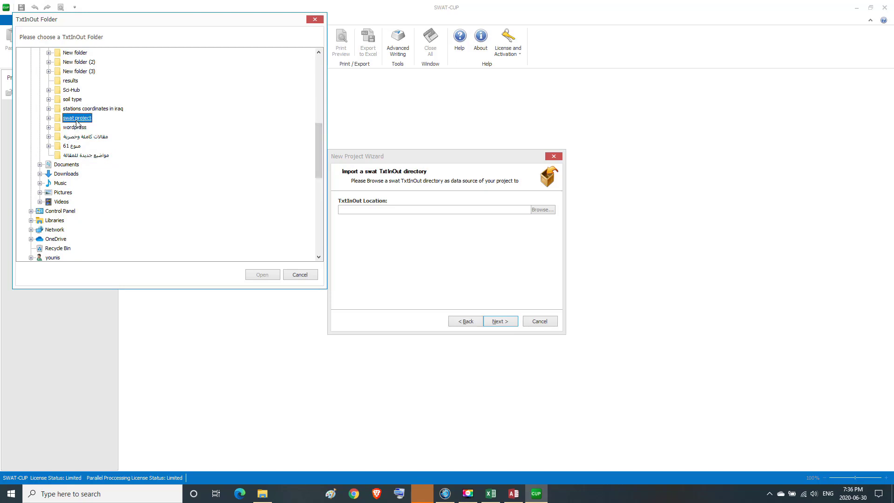
{"action": "left_click", "coordinate": [82, 138]}
{"action": "double_click", "coordinate": [81, 138]}
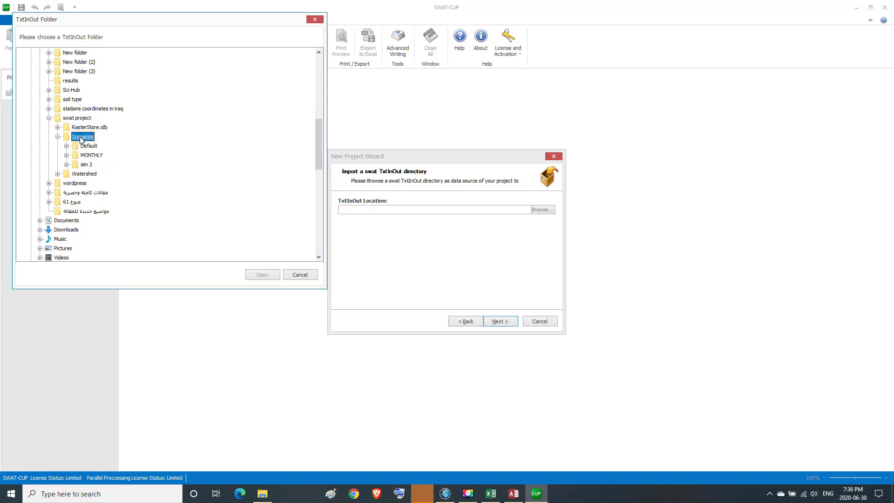
{"action": "double_click", "coordinate": [84, 156]}
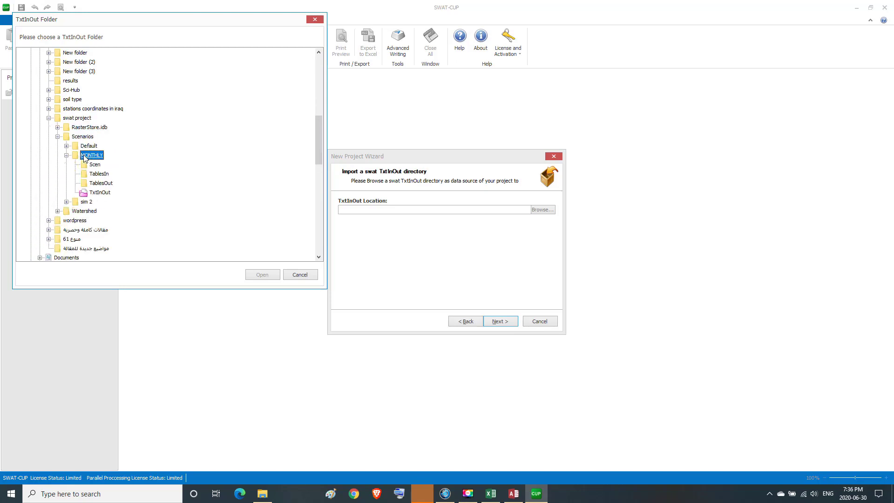
{"action": "left_click", "coordinate": [95, 192]}
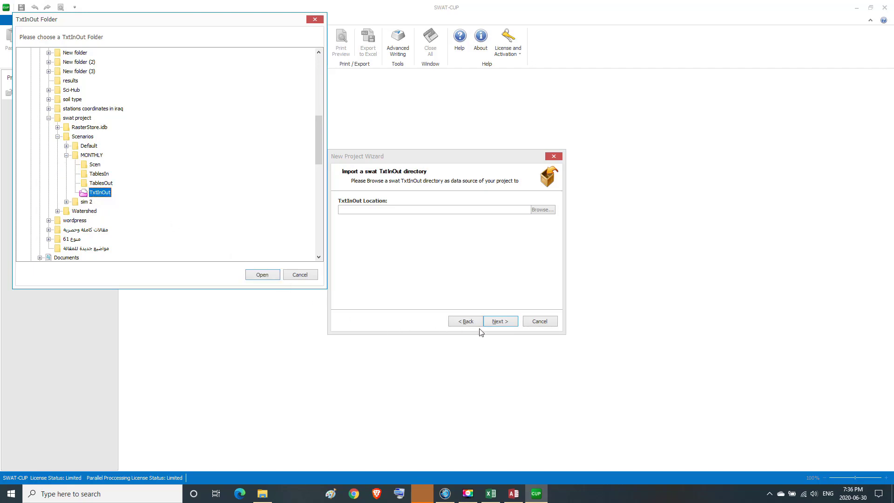
{"action": "left_click", "coordinate": [268, 276]}
{"action": "left_click", "coordinate": [494, 322]}
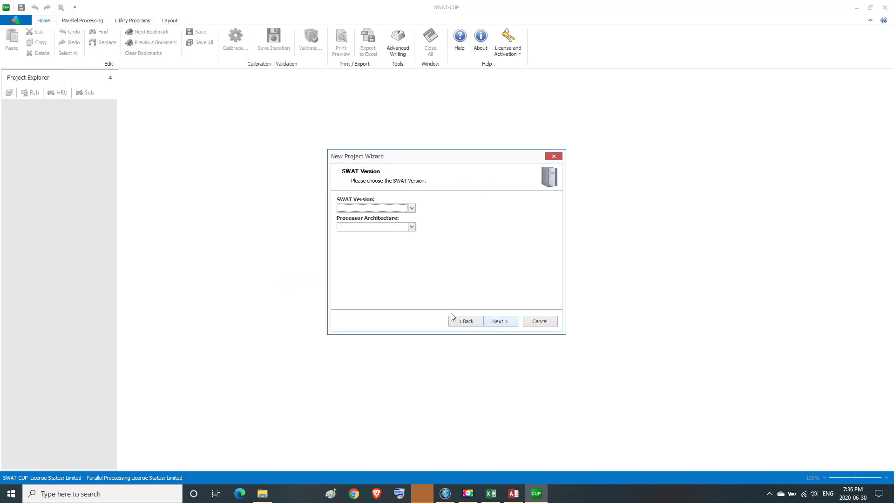
Step: Set the SWAT version to 2012 and the processor architecture to 64-bit for the new project
{"action": "left_click", "coordinate": [412, 208]}
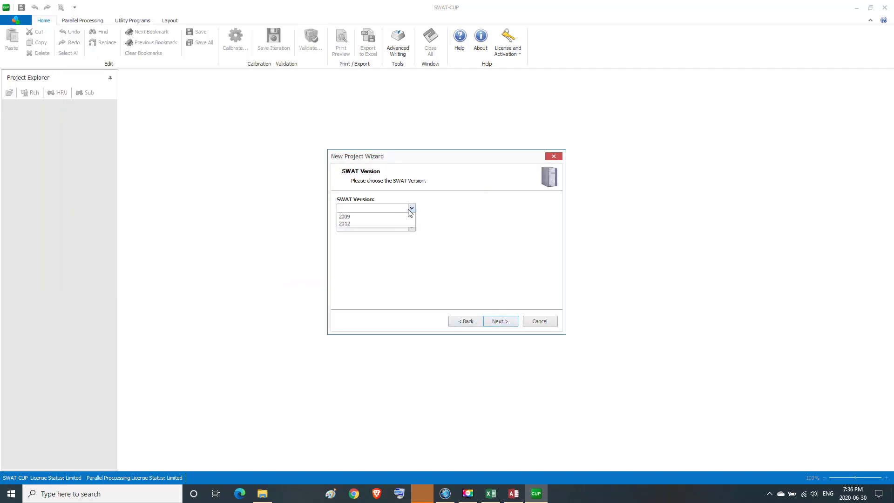
{"action": "left_click", "coordinate": [351, 224]}
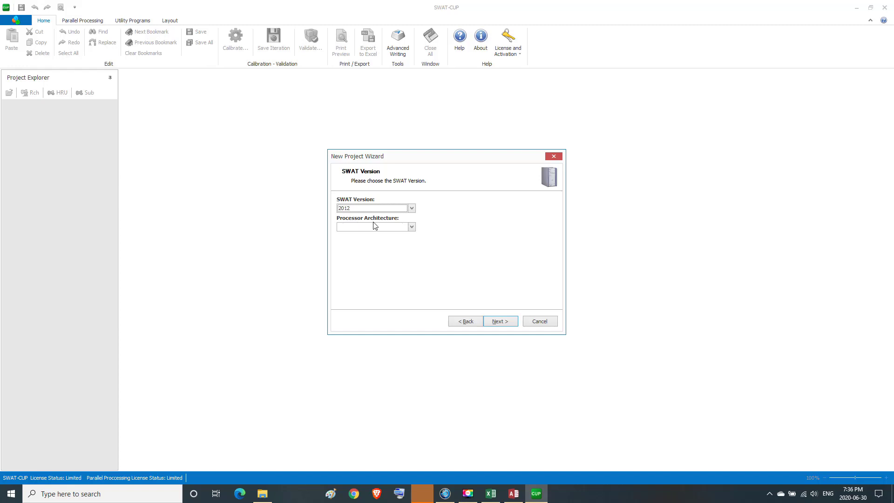
{"action": "left_click", "coordinate": [412, 227]}
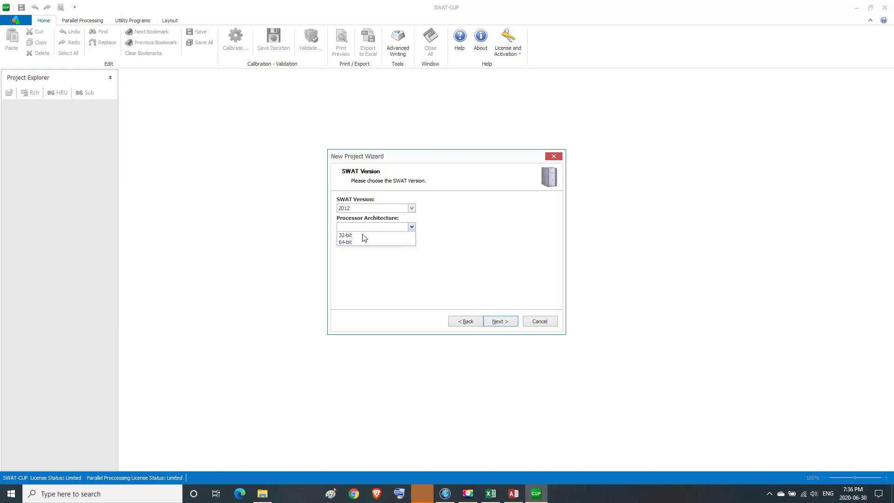
{"action": "left_click", "coordinate": [347, 242]}
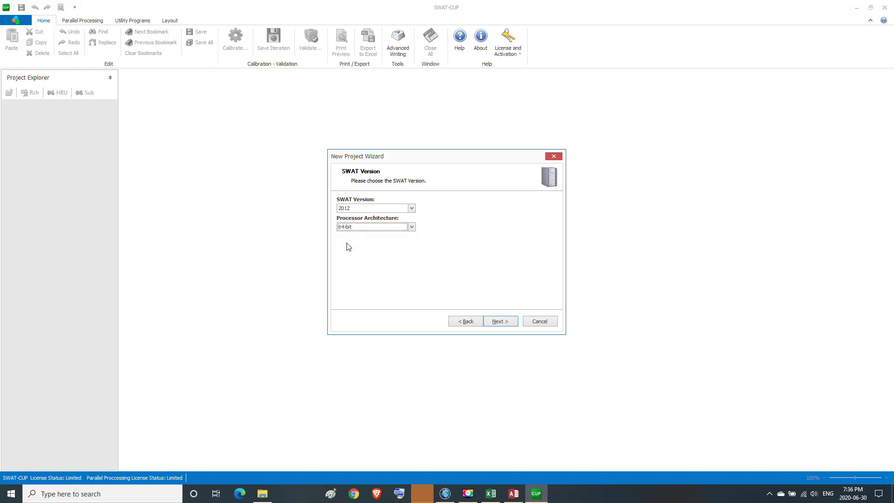
{"action": "left_click", "coordinate": [500, 322]}
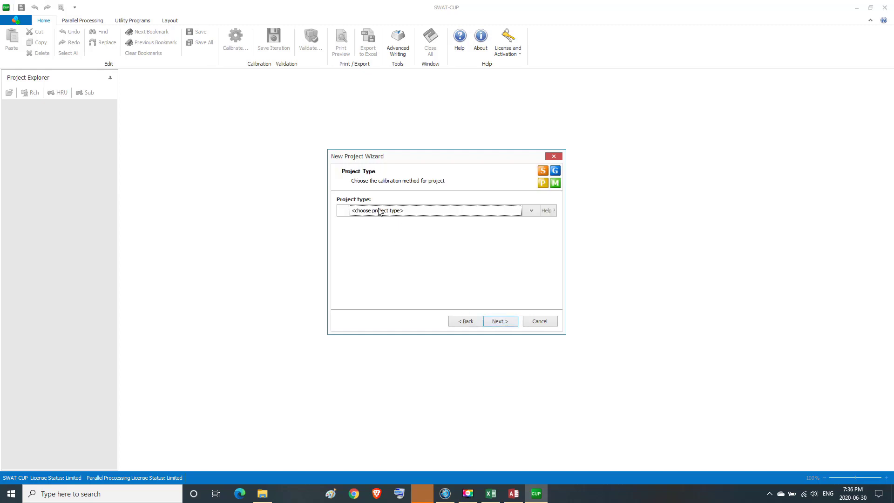
Step: Choose Sufi2 as the project's calibration method
{"action": "left_click", "coordinate": [531, 211]}
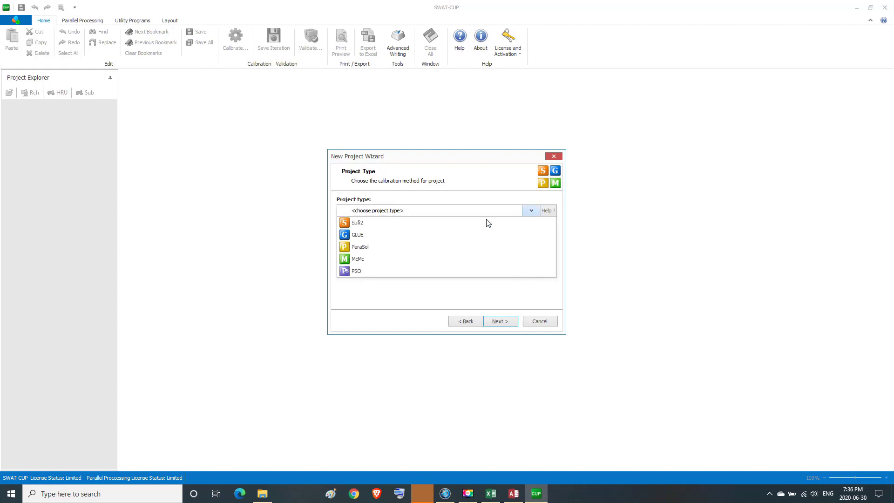
{"action": "left_click", "coordinate": [358, 223]}
{"action": "left_click", "coordinate": [495, 324]}
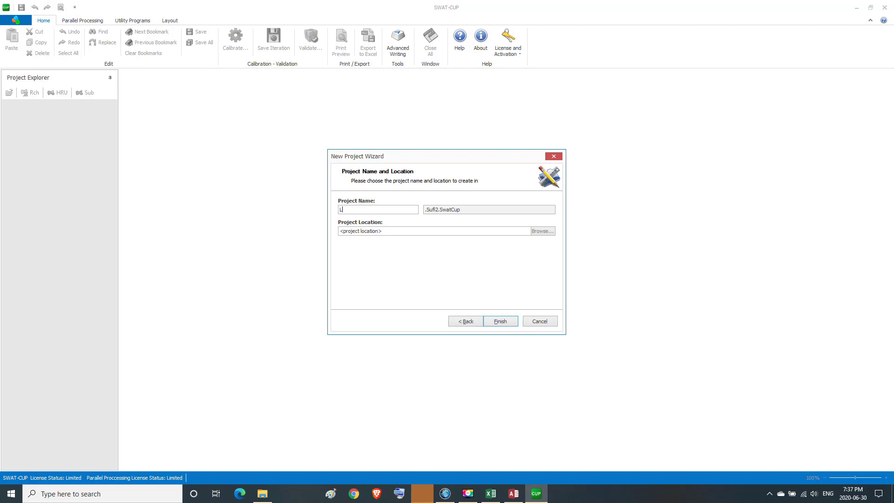
Step: Name the project LZRB and create it in a new Desktop folder called SWATCUPC
{"action": "type", "text": "RB"}
{"action": "left_click", "coordinate": [542, 231]}
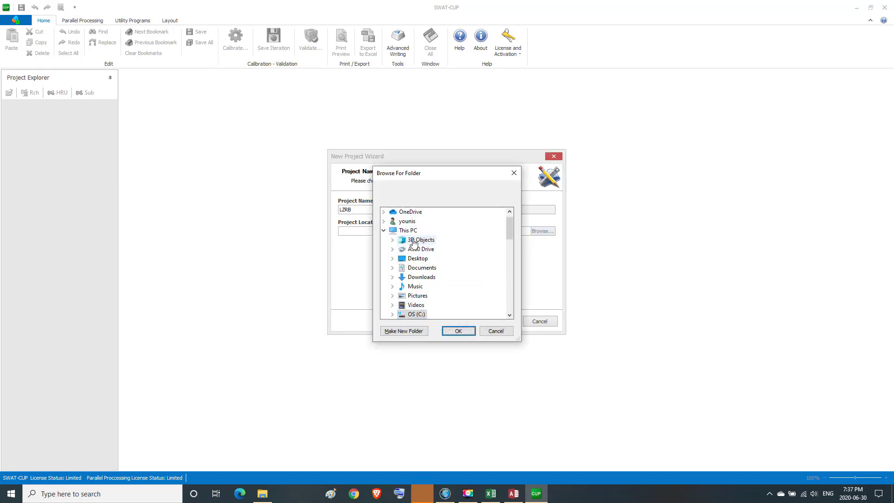
{"action": "double_click", "coordinate": [415, 259]}
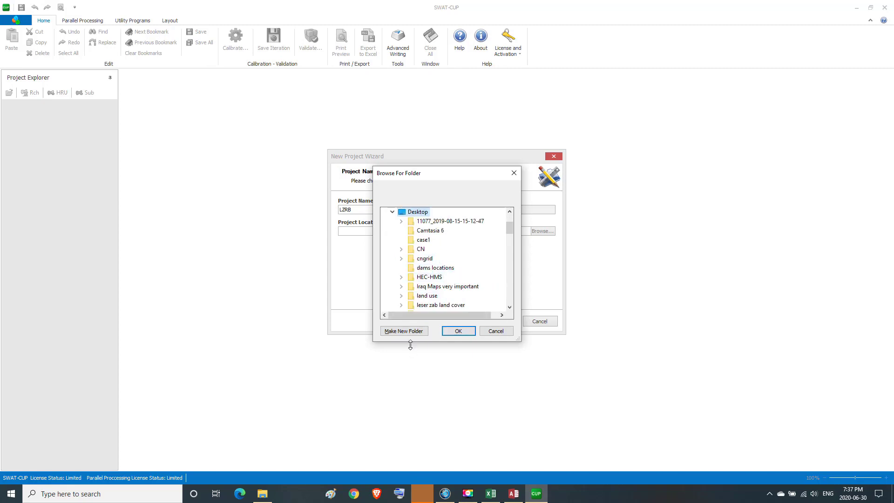
{"action": "left_click", "coordinate": [405, 331]}
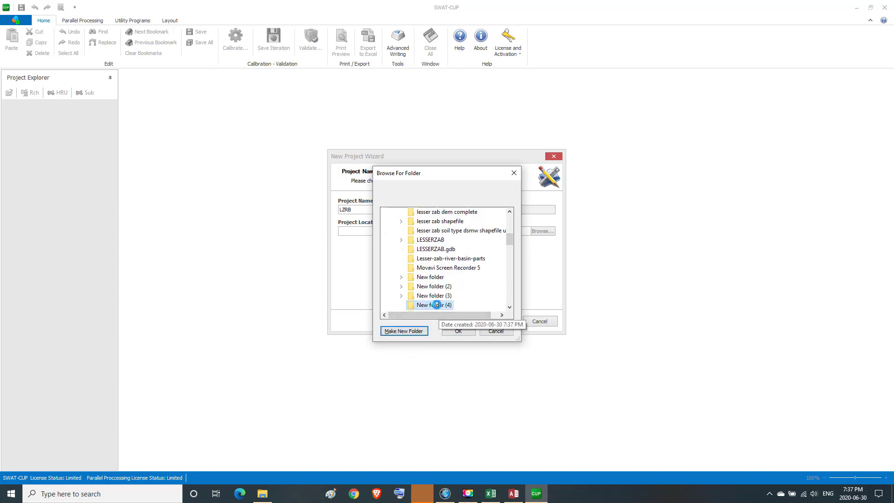
{"action": "right_click", "coordinate": [436, 305]}
{"action": "left_click", "coordinate": [485, 275]}
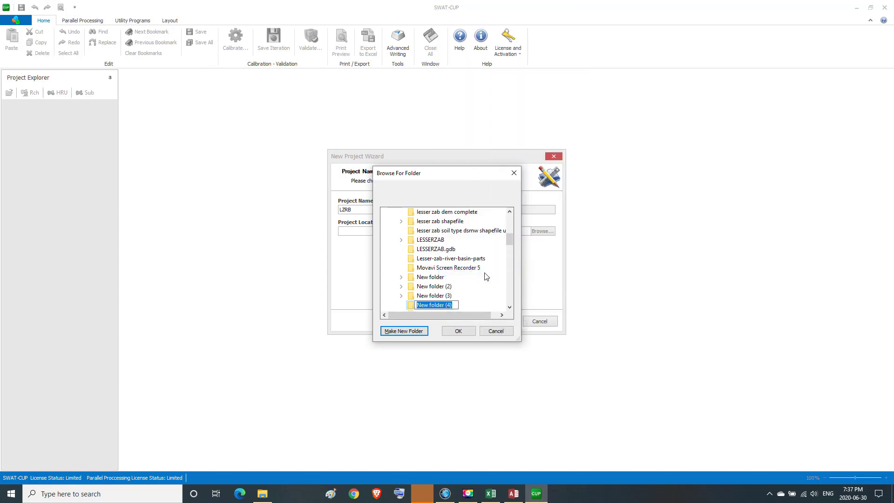
{"action": "type", "text": "SWATCUP"}
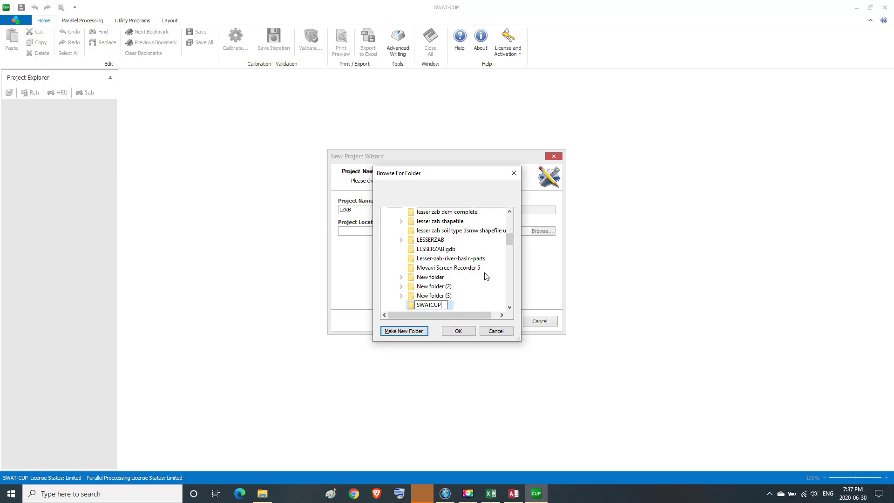
{"action": "type", "text": "C"}
{"action": "left_click", "coordinate": [457, 331]}
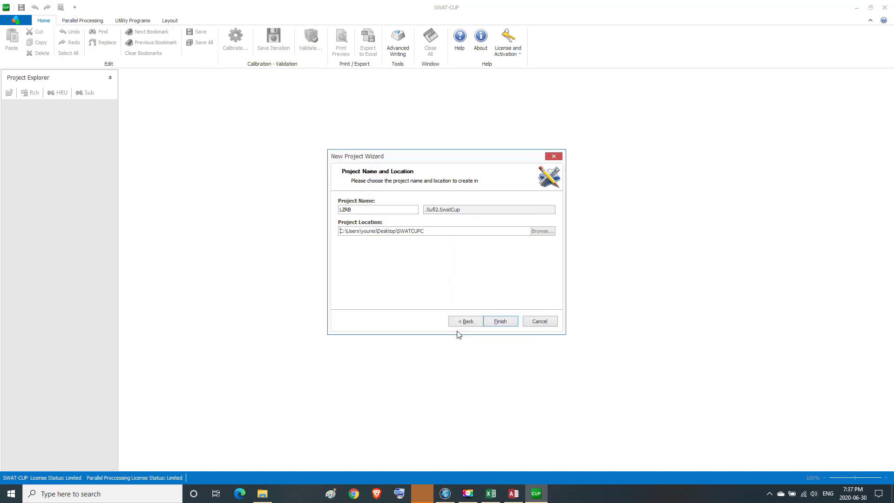
{"action": "left_click", "coordinate": [500, 322]}
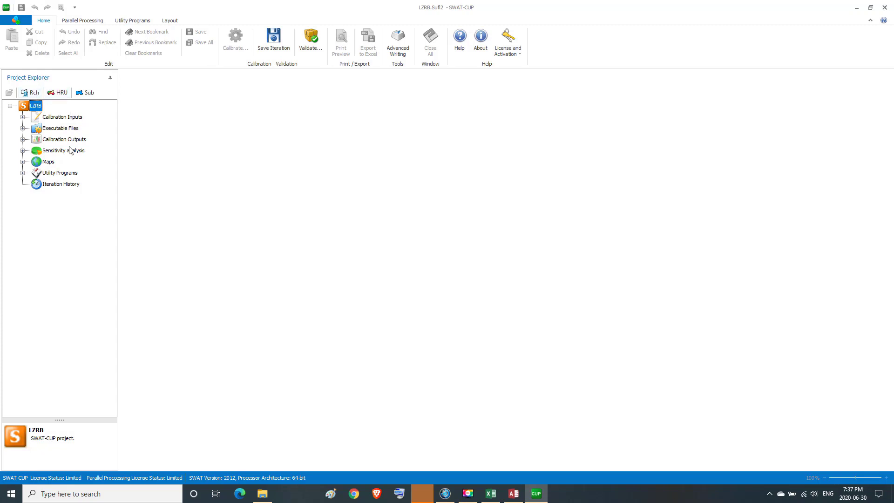
Step: Look through the LZRB project's main sections, from Calibration Inputs down to Iteration History
{"action": "left_click", "coordinate": [54, 117]}
{"action": "left_click", "coordinate": [59, 132]}
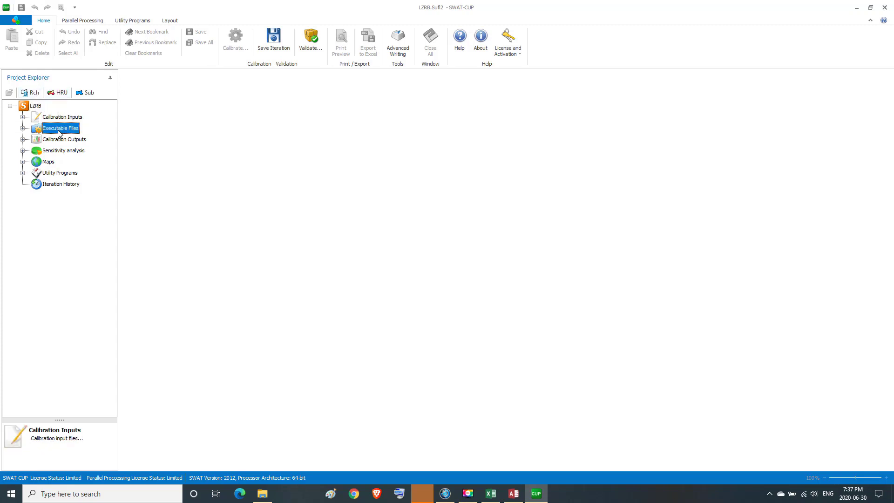
{"action": "left_click", "coordinate": [60, 139]}
{"action": "left_click", "coordinate": [60, 151]}
{"action": "left_click", "coordinate": [56, 162]}
{"action": "left_click", "coordinate": [56, 173]}
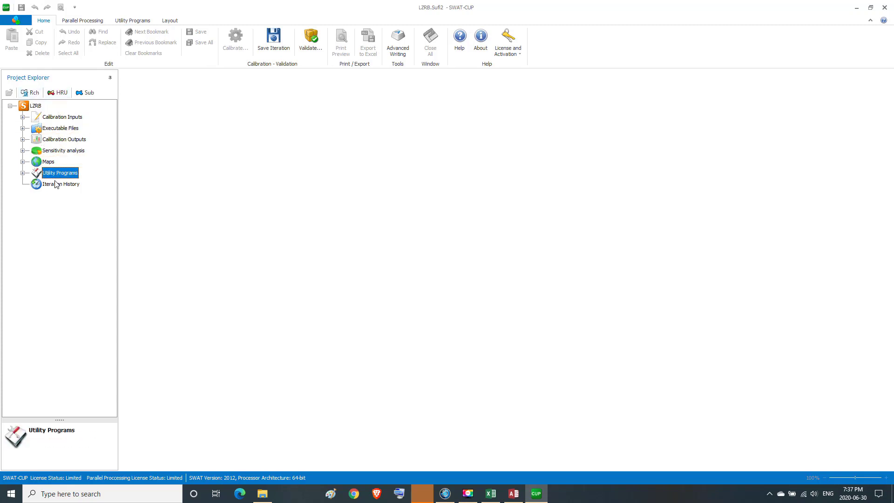
{"action": "left_click", "coordinate": [55, 184]}
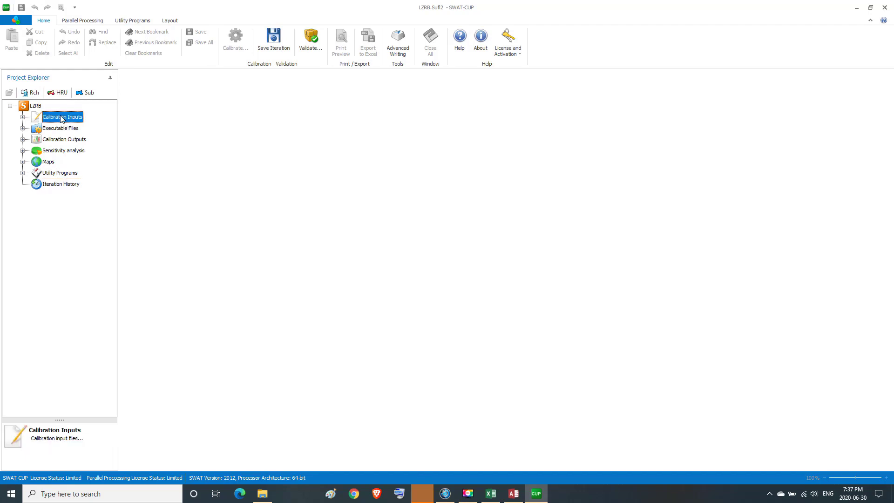
Step: Open Par_inf.txt from the calibration inputs and review the listed ALPHA_BF, GW_DELAY and GWQMN parameters
{"action": "double_click", "coordinate": [62, 118]}
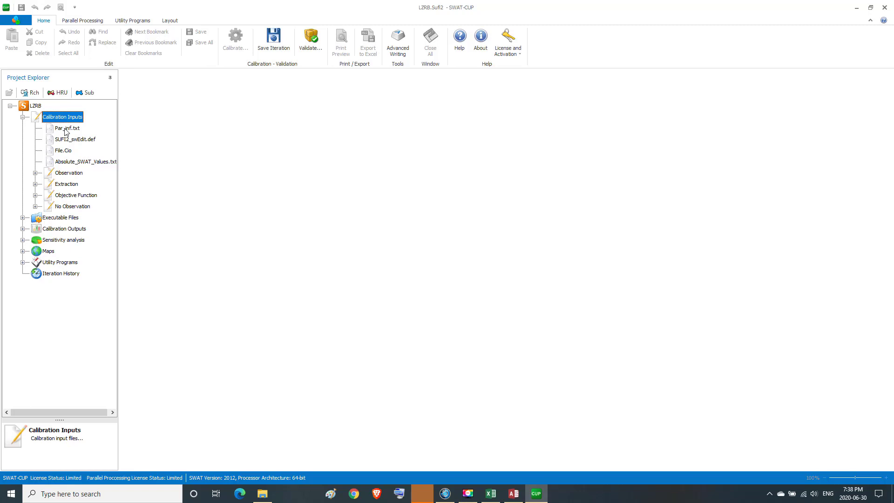
{"action": "double_click", "coordinate": [65, 129]}
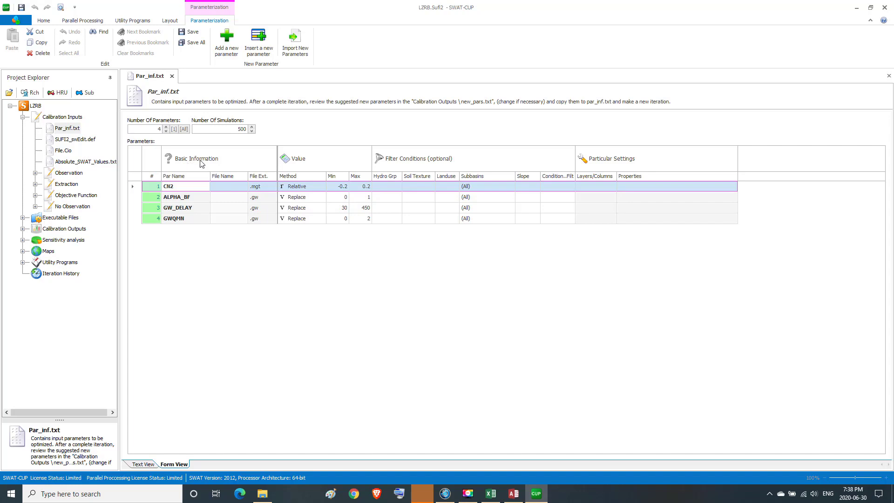
{"action": "left_click", "coordinate": [178, 199]}
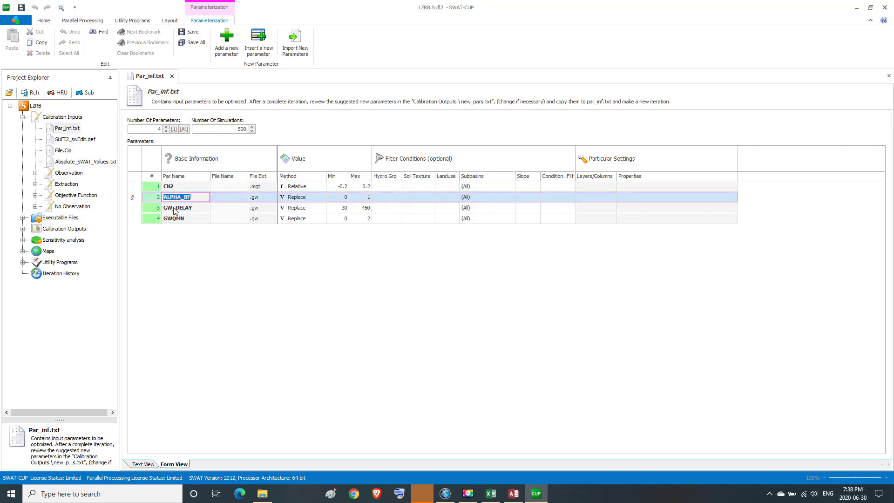
{"action": "left_click", "coordinate": [175, 208]}
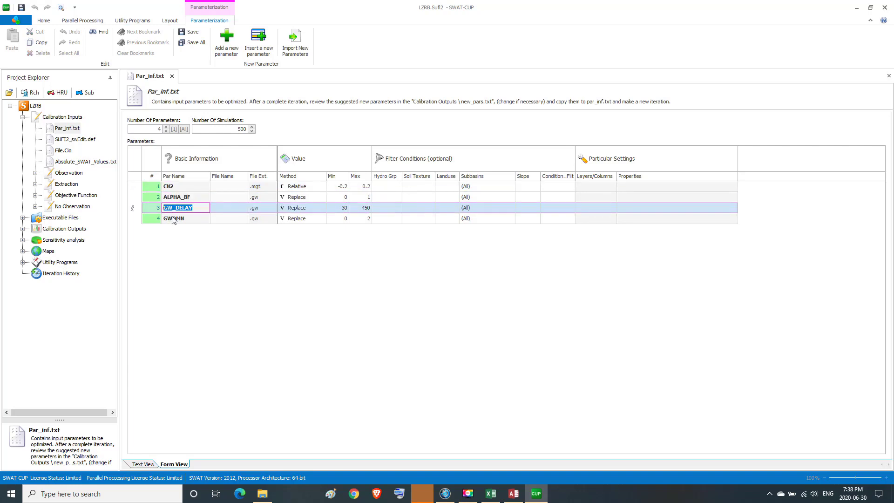
{"action": "left_click", "coordinate": [173, 219]}
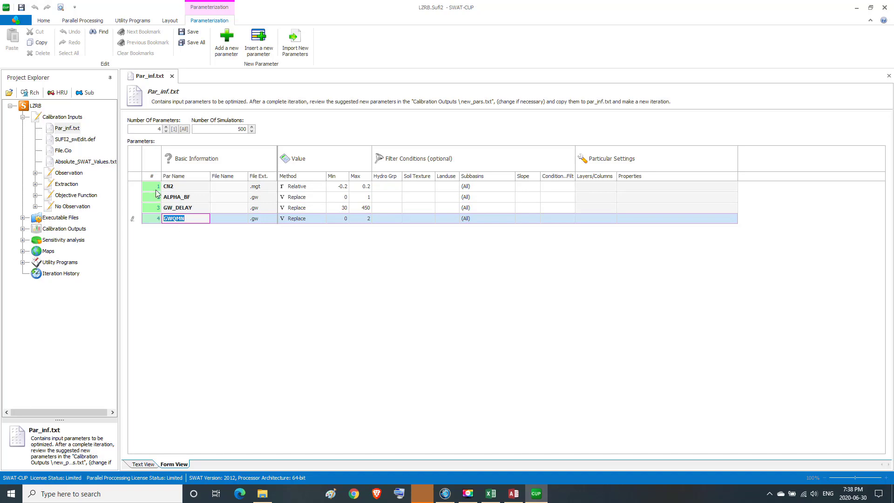
{"action": "left_click", "coordinate": [189, 245]}
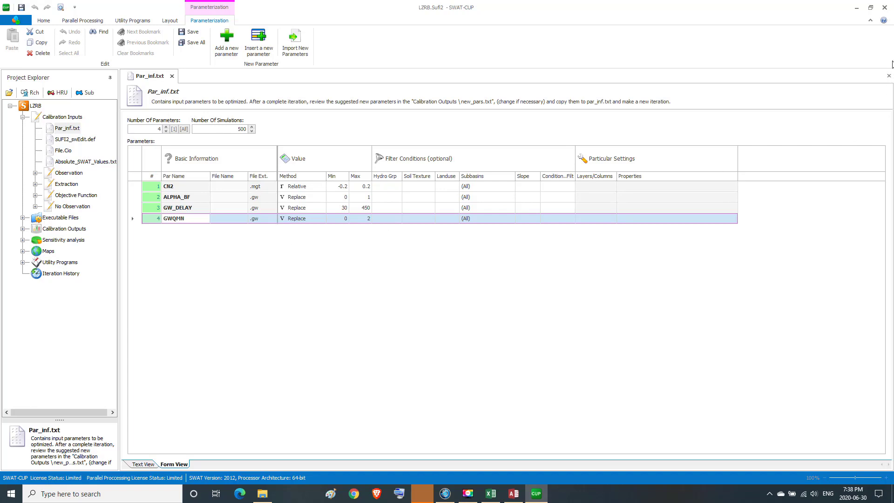
Step: Open the SCH 1.xlsm workbook from the desktop in Excel and examine the calibration statistics from NSE to PBIAS
{"action": "left_click", "coordinate": [857, 8]}
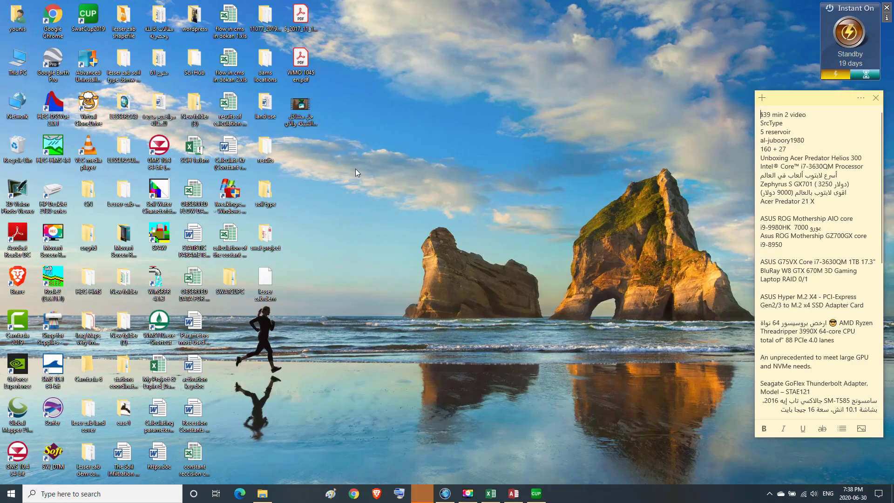
{"action": "double_click", "coordinate": [197, 147]}
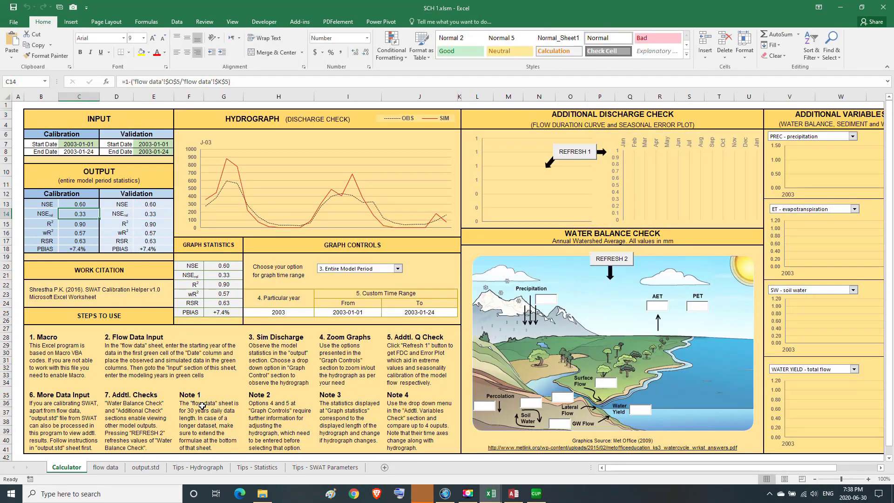
{"action": "left_click", "coordinate": [84, 203]}
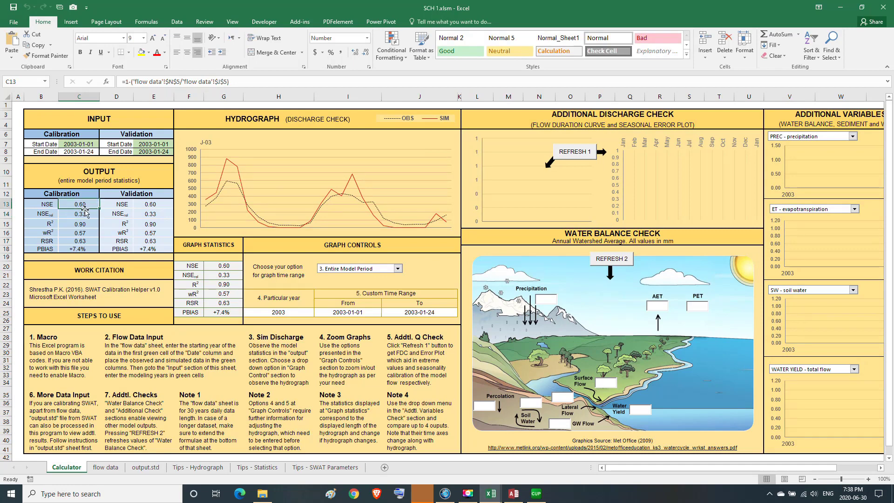
{"action": "left_click", "coordinate": [86, 213]}
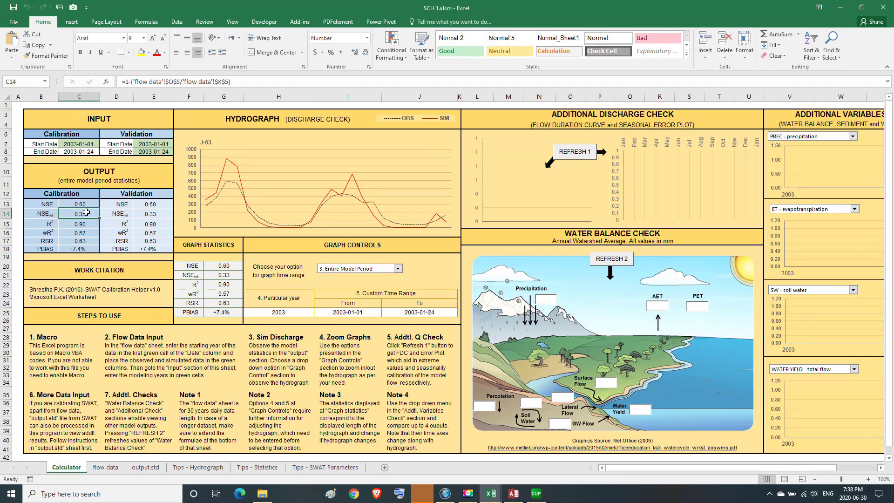
{"action": "left_click", "coordinate": [88, 223]}
{"action": "left_click", "coordinate": [84, 232]}
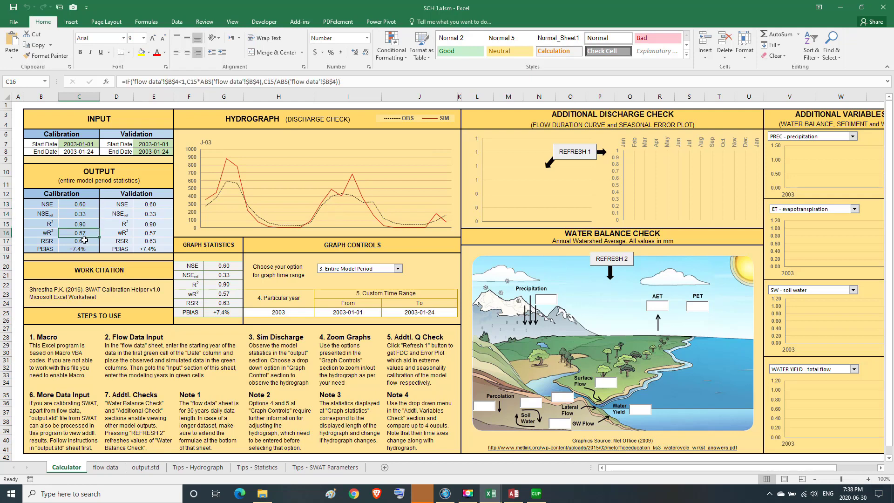
{"action": "left_click", "coordinate": [85, 240]}
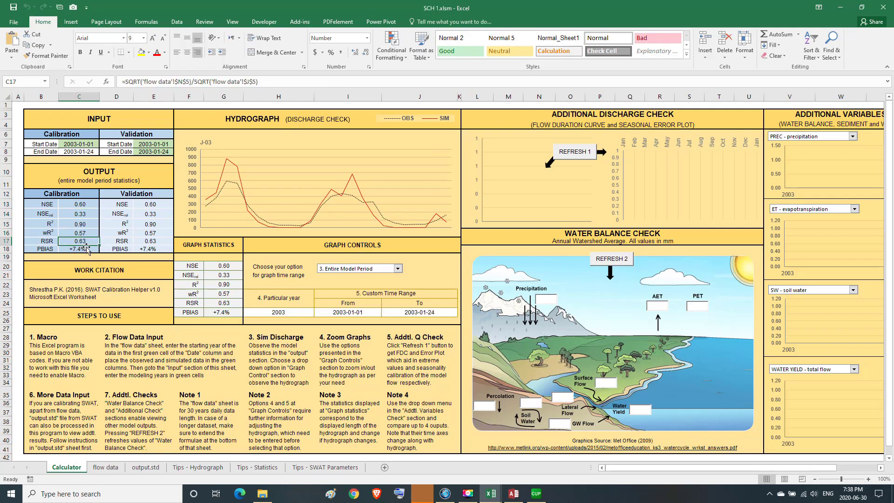
{"action": "left_click", "coordinate": [86, 247]}
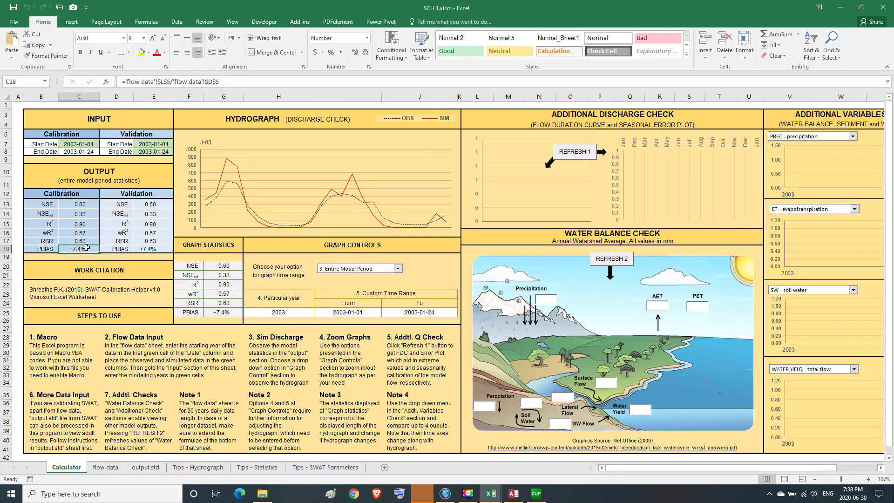
Step: Read the Issue 4 solutions on the Tips - Hydrograph sheet, covering infiltration, interflow and baseflow recession parameters
{"action": "left_click", "coordinate": [201, 467]}
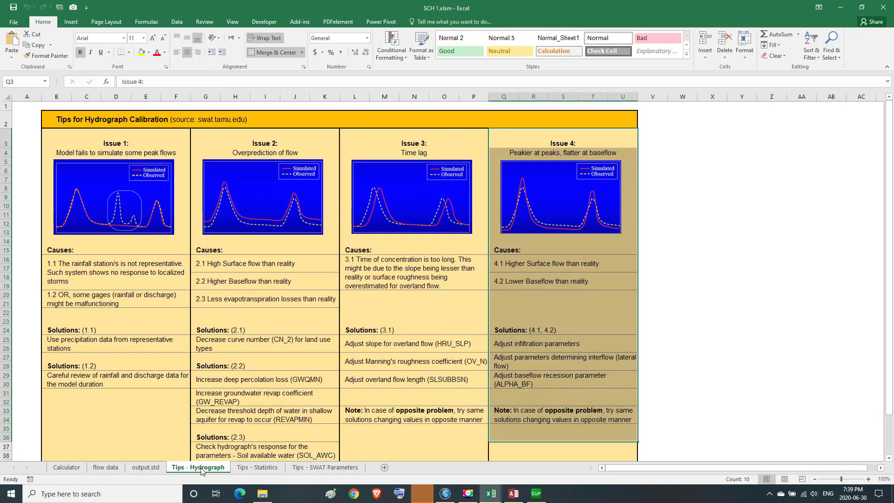
{"action": "left_click_drag", "start_coordinate": [562, 144], "coordinate": [562, 419]}
{"action": "left_click", "coordinate": [531, 344]}
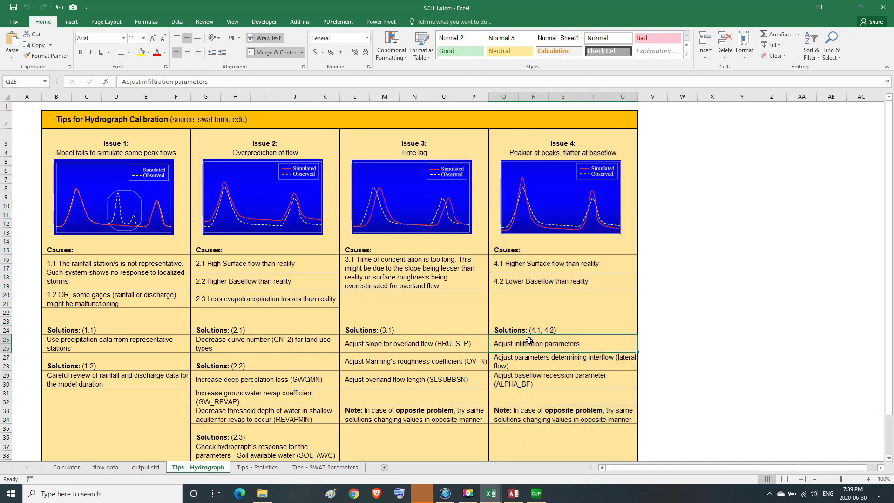
{"action": "left_click", "coordinate": [515, 379]}
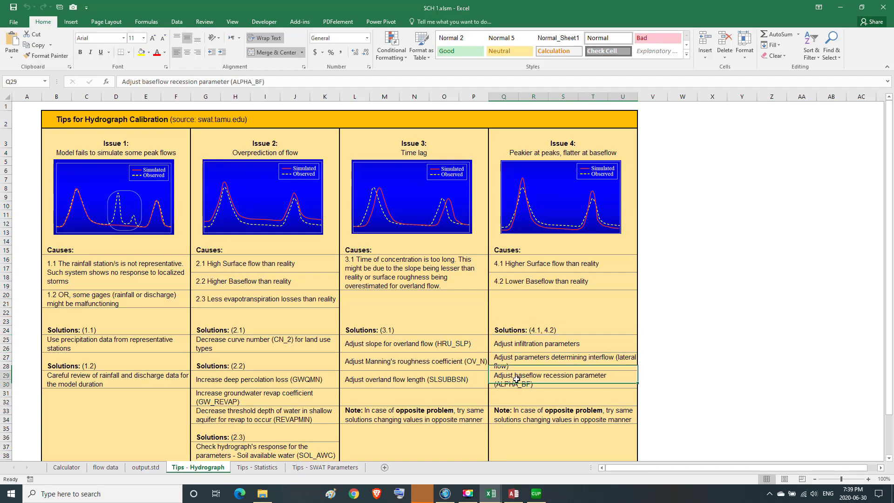
{"action": "left_click", "coordinate": [538, 343]}
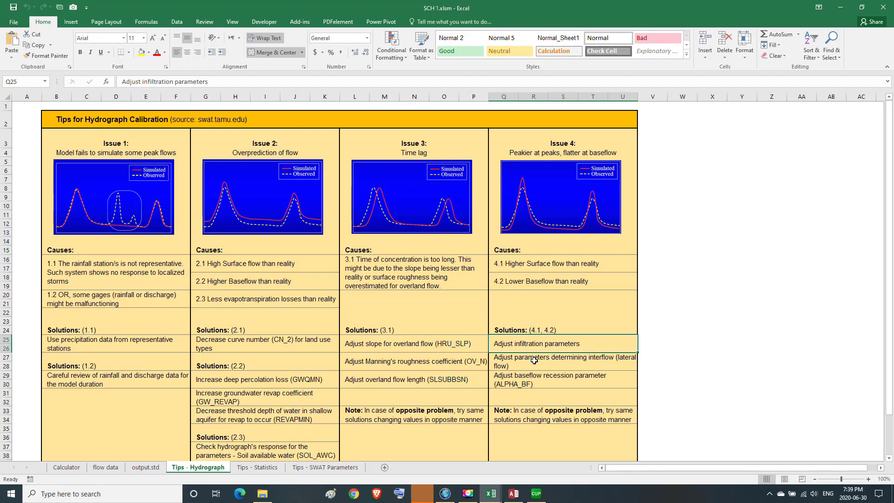
{"action": "left_click", "coordinate": [533, 360]}
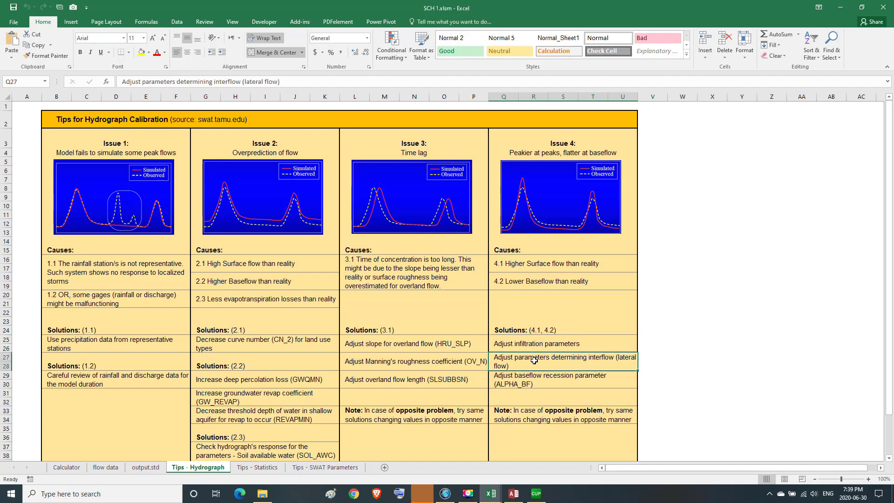
Step: Minimize the Excel workbooks, return to Par_inf.txt in SWAT-CUP, and set the number of simulations to 30
{"action": "left_click", "coordinate": [838, 9]}
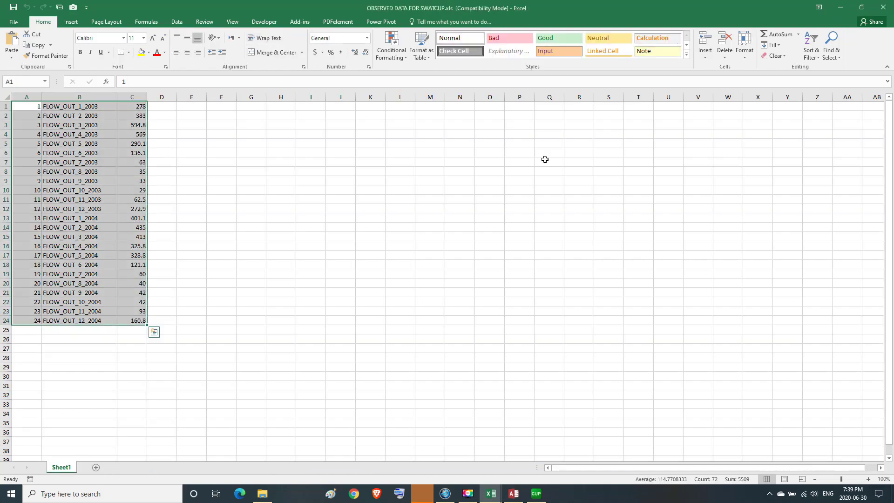
{"action": "left_click", "coordinate": [841, 8]}
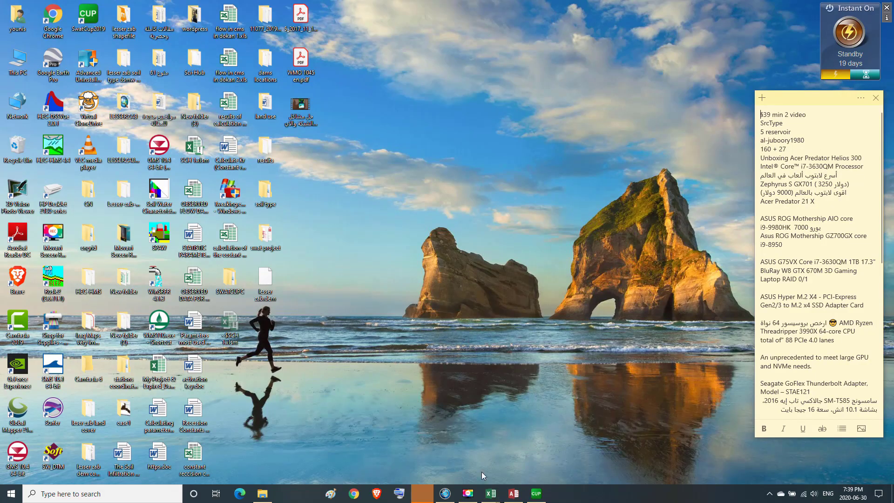
{"action": "left_click", "coordinate": [537, 493]}
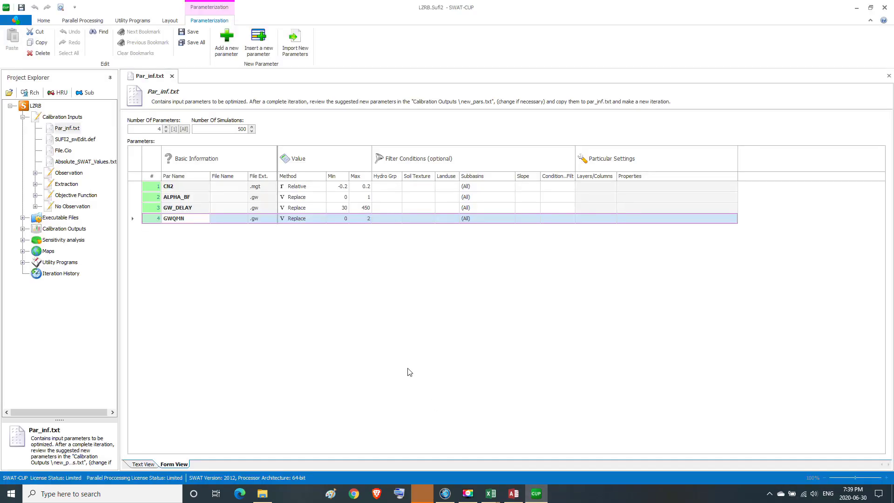
{"action": "left_click", "coordinate": [169, 199]}
{"action": "left_click", "coordinate": [179, 211]}
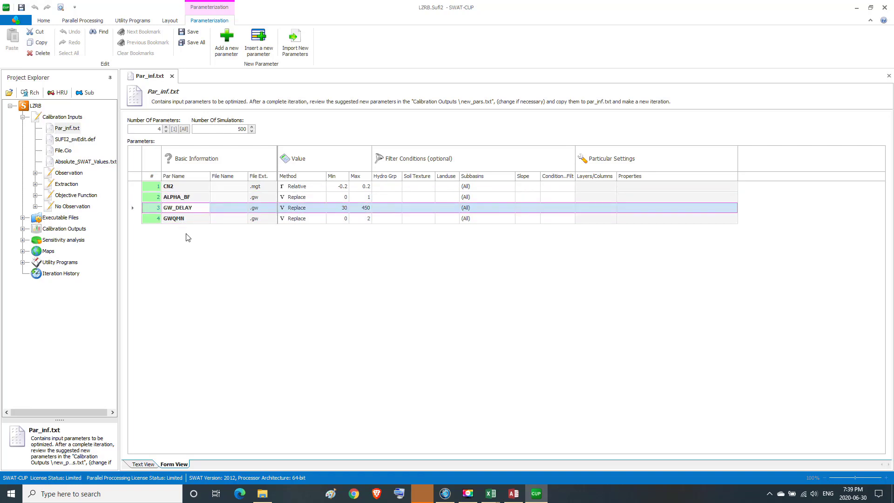
{"action": "double_click", "coordinate": [235, 130]}
{"action": "type", "text": "30"}
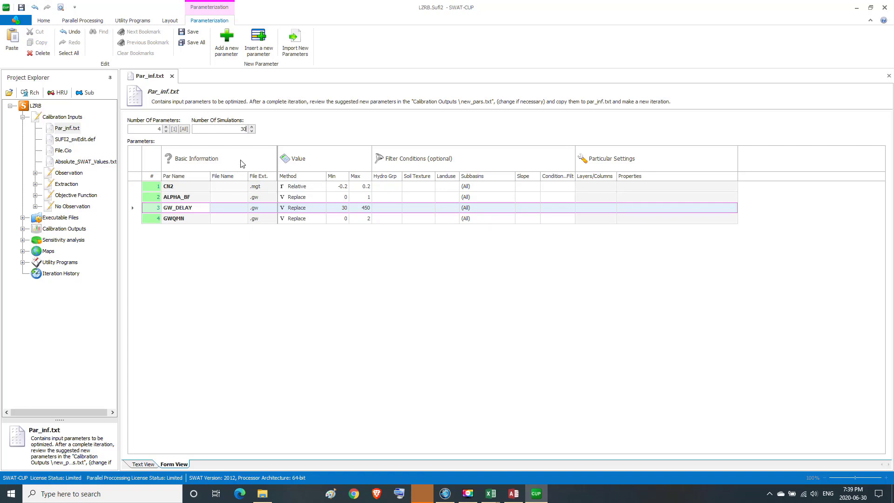
Step: Open SUFI2_swEdit.def from the calibration inputs and set the ending simulation number to 30
{"action": "double_click", "coordinate": [74, 139]}
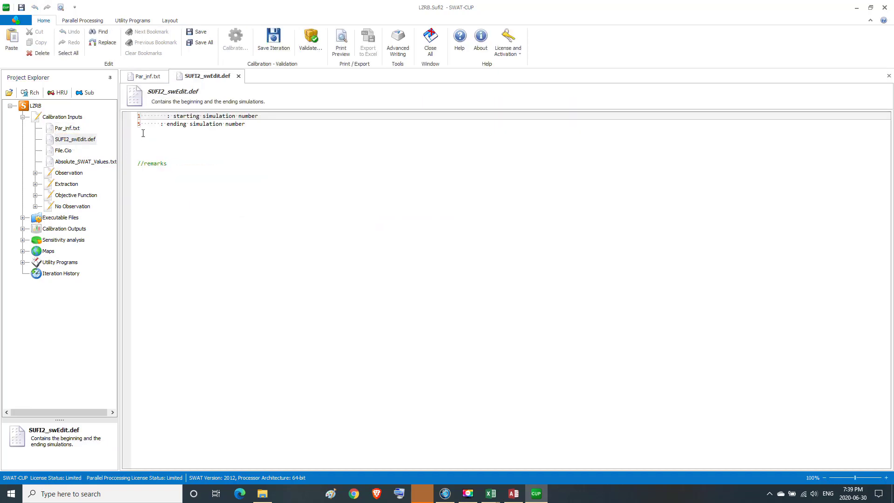
{"action": "double_click", "coordinate": [139, 125]}
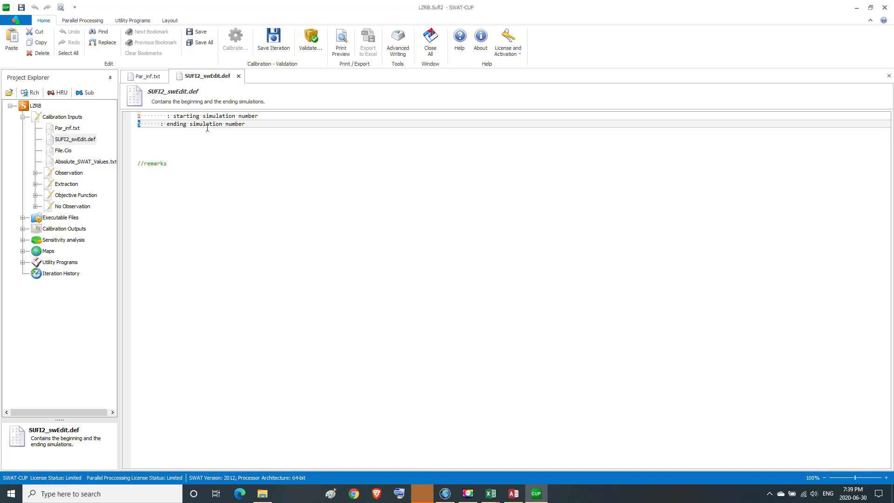
{"action": "left_click_drag", "start_coordinate": [170, 123], "coordinate": [231, 132]}
{"action": "left_click", "coordinate": [163, 123]}
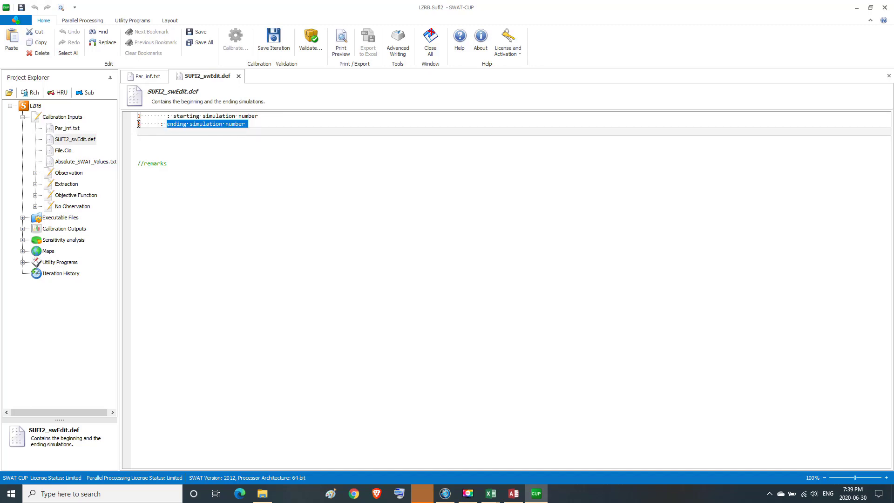
{"action": "left_click", "coordinate": [140, 124]}
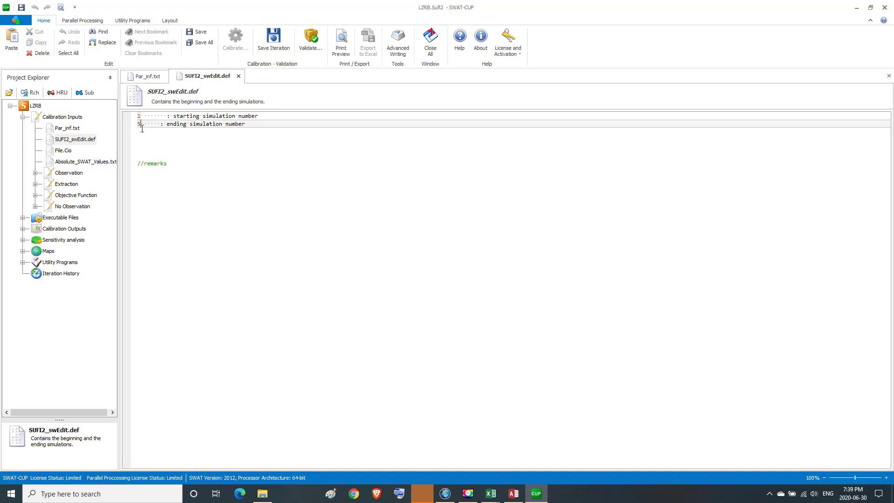
{"action": "key", "text": "Delete"}
{"action": "type", "text": "30"}
Step: Open File.Cio and Absolute_SWAT_Values.txt to review the simulation settings and the absolute parameter ranges
{"action": "double_click", "coordinate": [65, 151]}
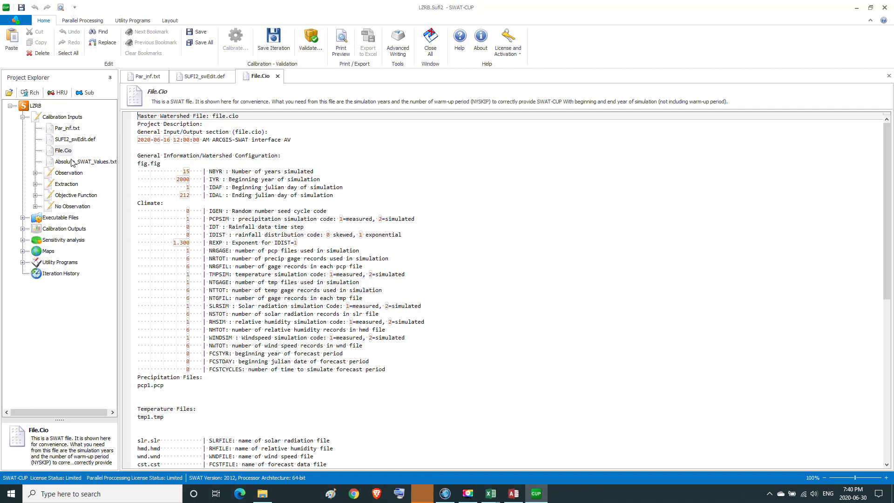
{"action": "double_click", "coordinate": [72, 161]}
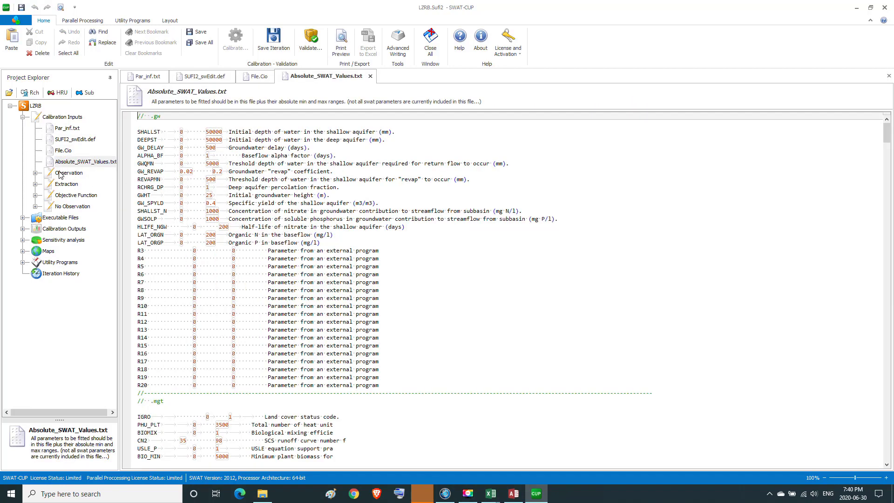
Step: Enable the reach files under Observation, open Observed_rch.txt and set the number of observed variables to 1
{"action": "double_click", "coordinate": [60, 174]}
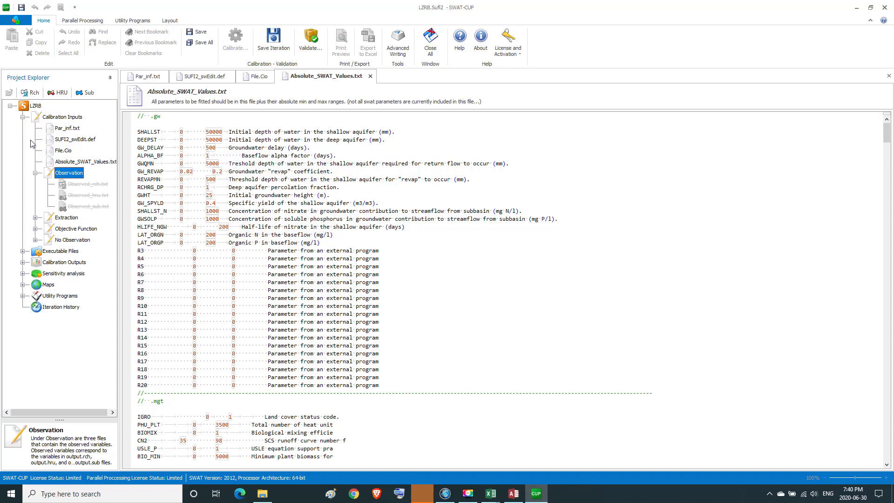
{"action": "left_click", "coordinate": [70, 185]}
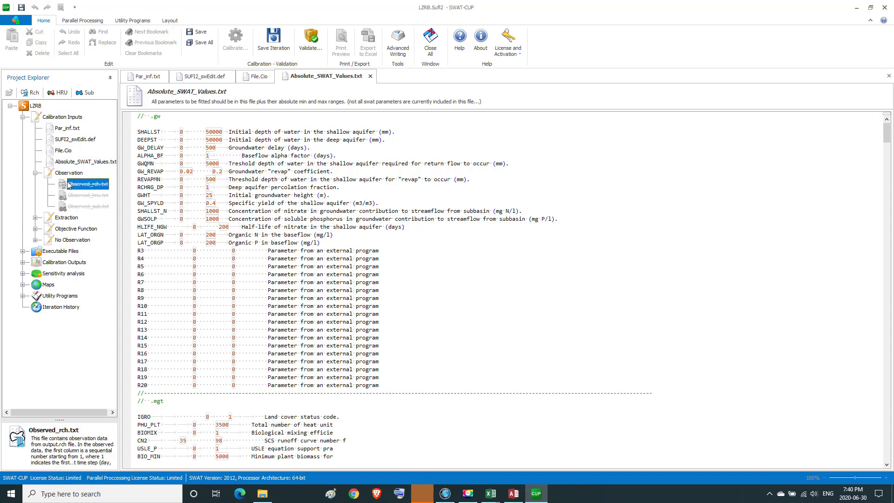
{"action": "left_click", "coordinate": [30, 93]}
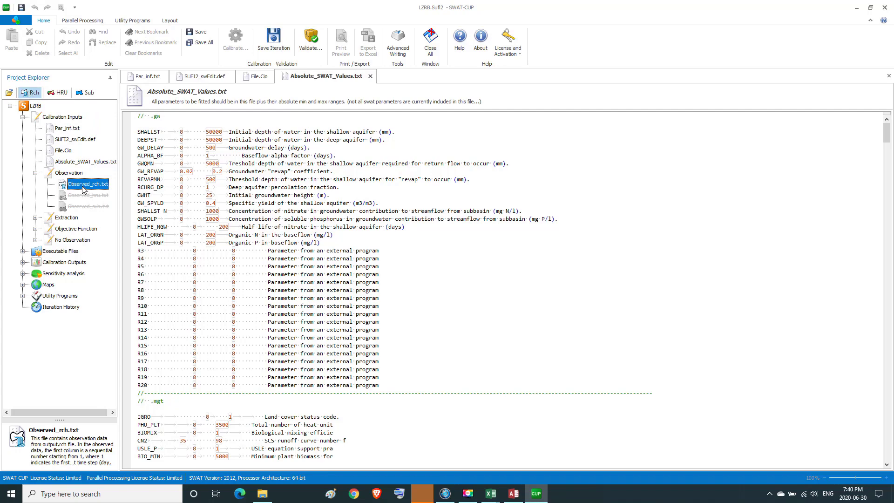
{"action": "double_click", "coordinate": [82, 186]}
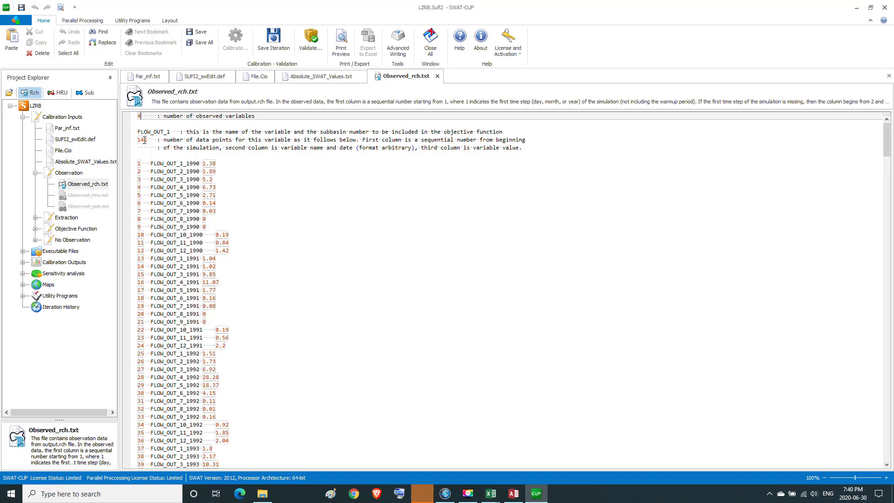
{"action": "key", "text": "BackSpace"}
{"action": "type", "text": "1"}
Step: Change the observed variable's name in the header of Observed_rch.txt to FLOW_OUT_4
{"action": "left_click", "coordinate": [169, 133]}
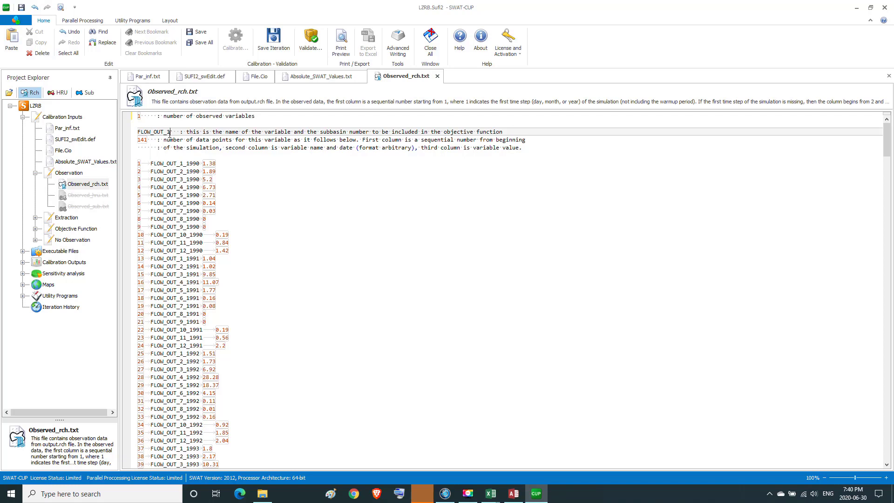
{"action": "left_click", "coordinate": [467, 494]}
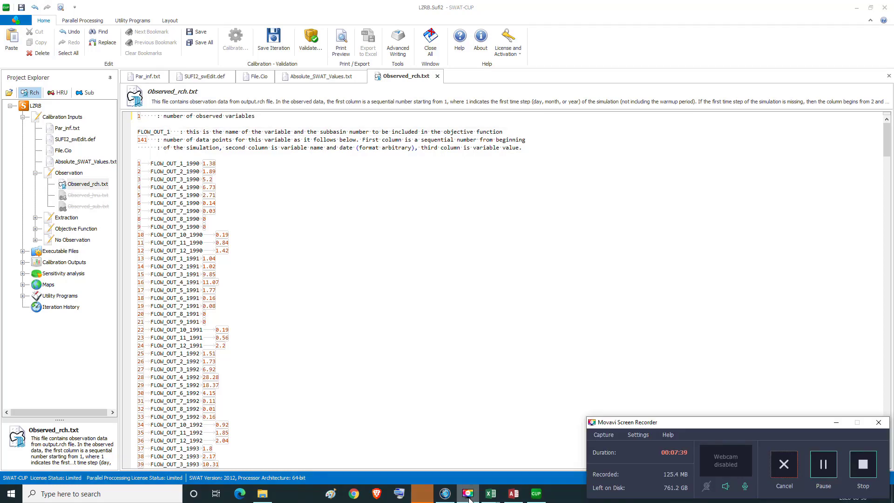
{"action": "left_click", "coordinate": [467, 494]}
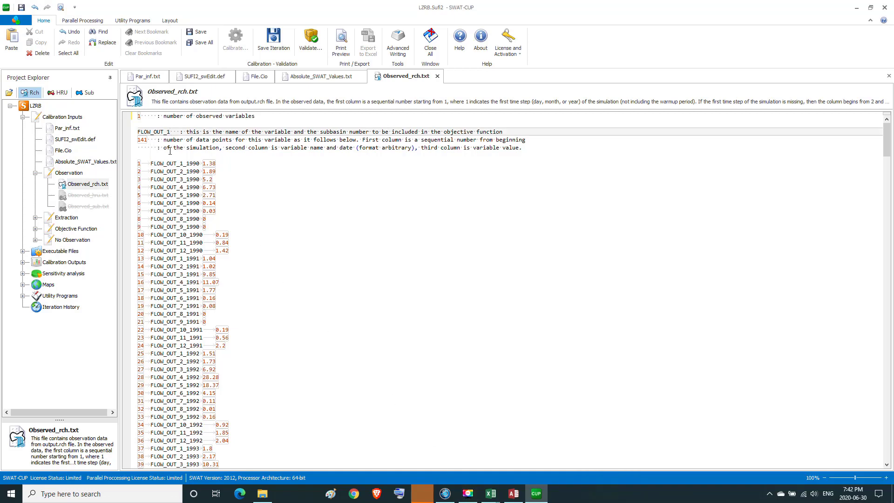
{"action": "key", "text": "BackSpace"}
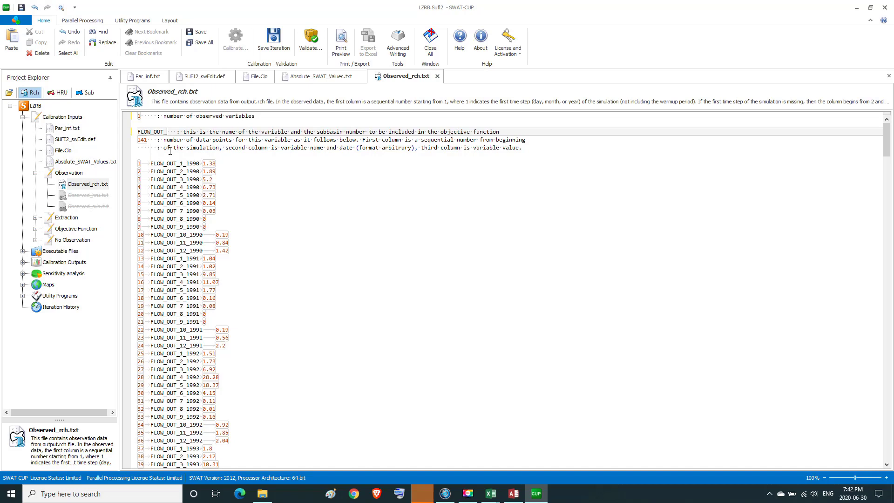
{"action": "type", "text": "4"}
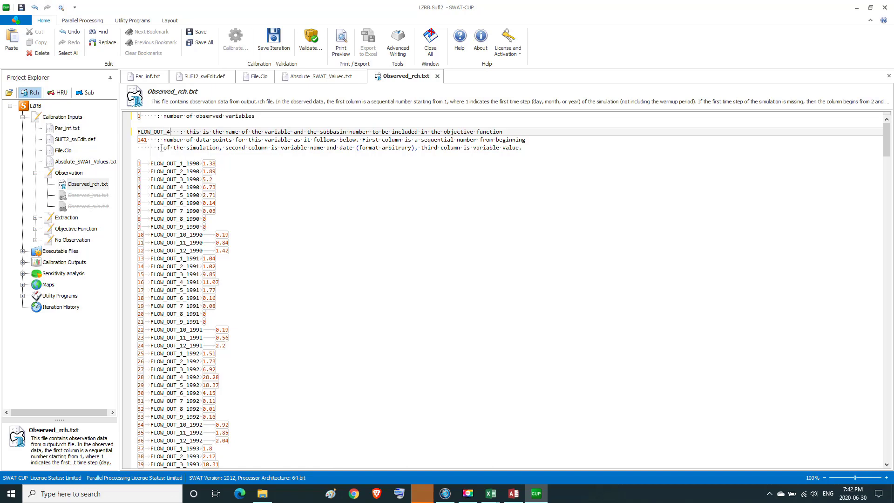
Step: Check the last record number in OBSERVED DATA FOR SWATCUP.xls in Excel and set the number of data points in Observed_rch.txt to 24
{"action": "mouse_move", "coordinate": [490, 493]}
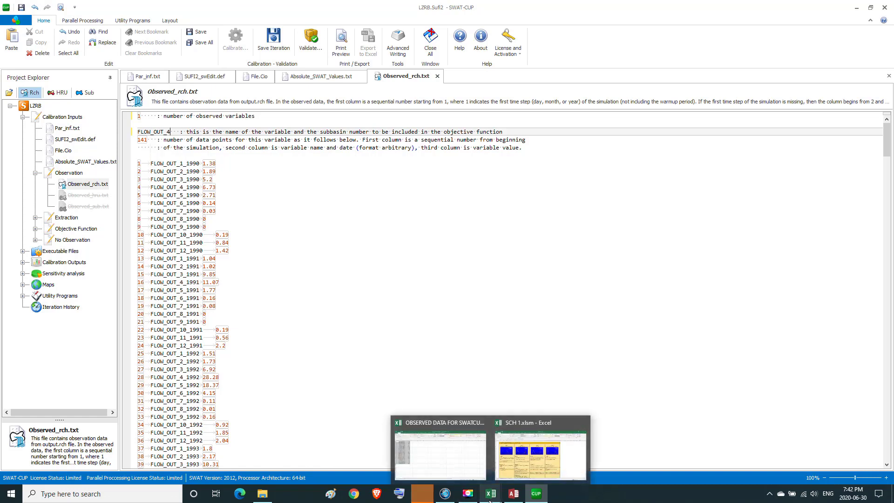
{"action": "left_click", "coordinate": [454, 469]}
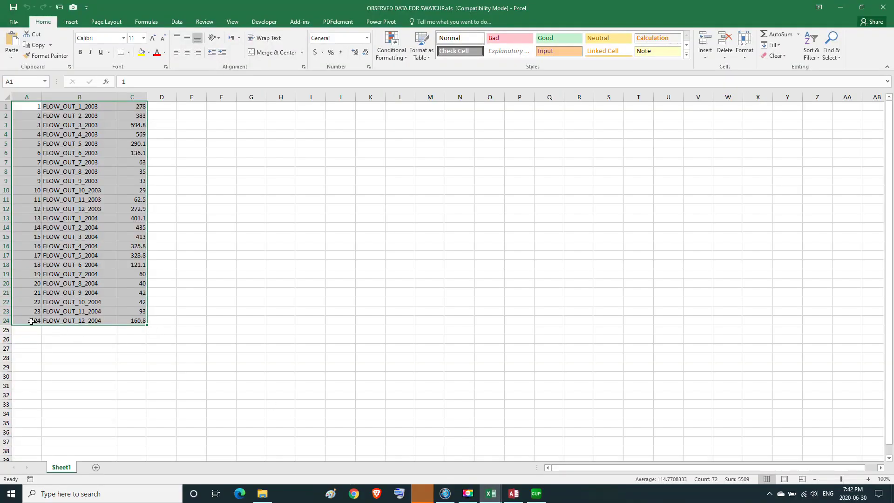
{"action": "left_click", "coordinate": [38, 320]}
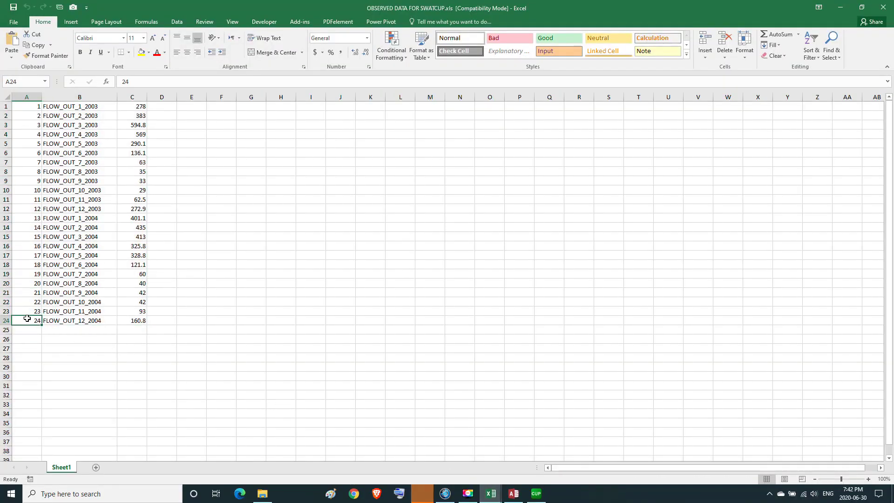
{"action": "left_click", "coordinate": [536, 493]}
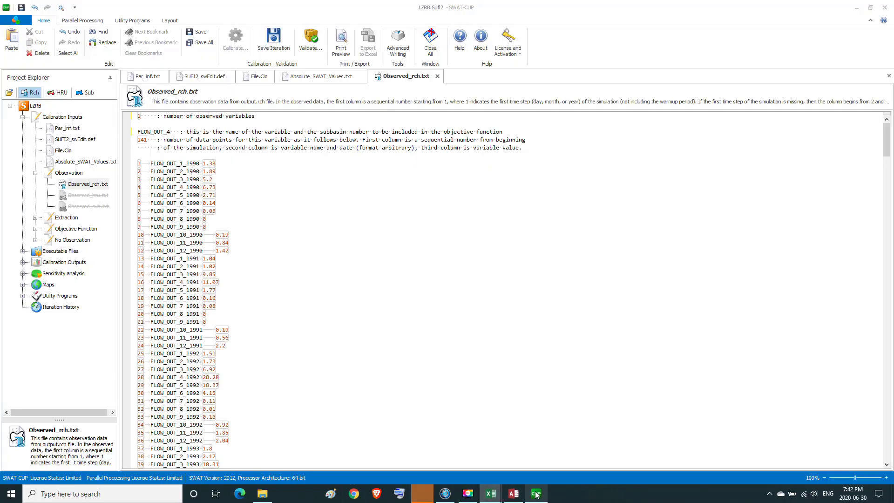
{"action": "left_click", "coordinate": [147, 140]}
{"action": "key", "text": "BackSpace"}
{"action": "key", "text": "BackSpace"}
{"action": "key", "text": "BackSpace"}
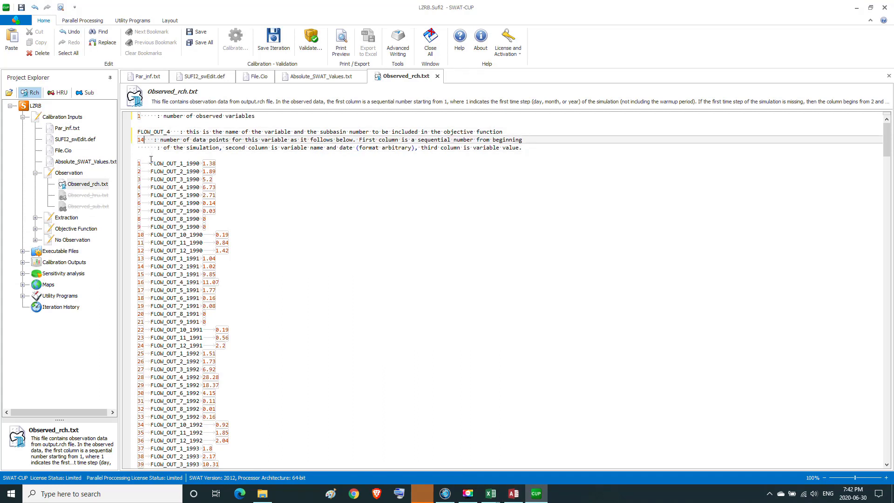
{"action": "type", "text": "24"}
Step: Replace the sample flow records in Observed_rch.txt with cells A1:C24 copied from the OBSERVED DATA FOR SWATCUP.xls workbook in Excel
{"action": "left_click_drag", "start_coordinate": [133, 166], "coordinate": [348, 499]}
{"action": "key", "text": "Delete"}
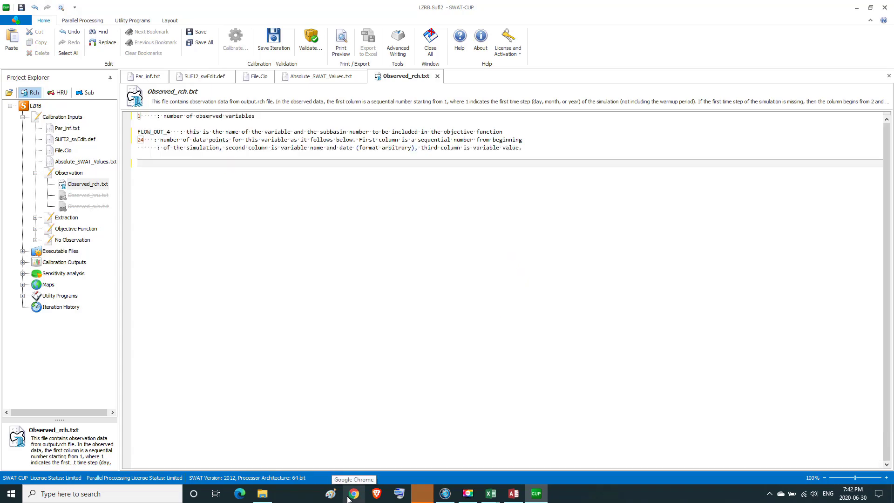
{"action": "mouse_move", "coordinate": [491, 494]}
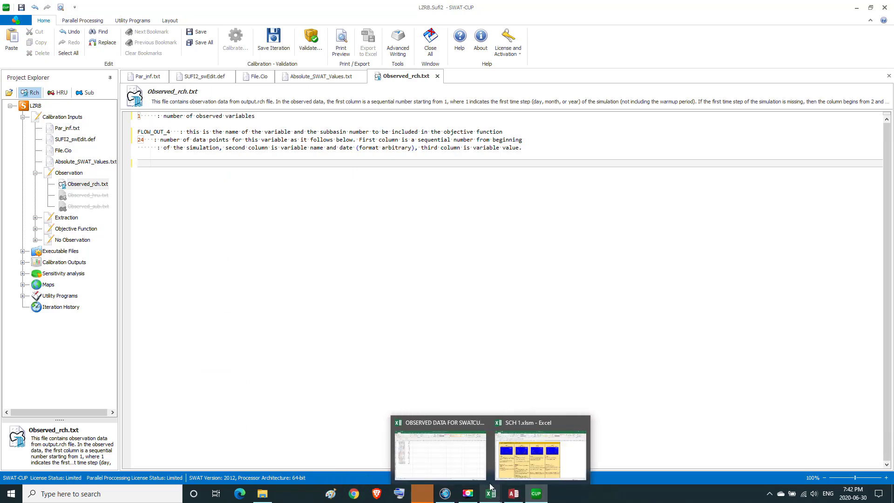
{"action": "left_click", "coordinate": [476, 465]}
{"action": "left_click_drag", "start_coordinate": [29, 107], "coordinate": [126, 320]}
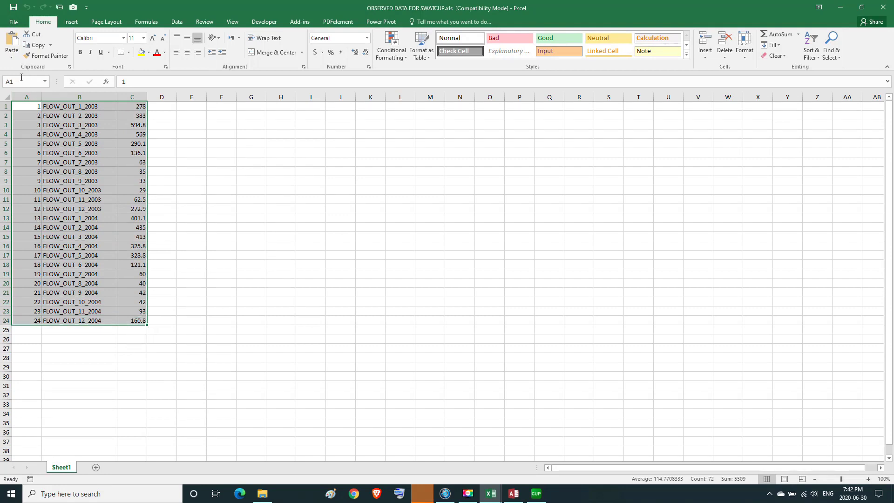
{"action": "left_click", "coordinate": [39, 47]}
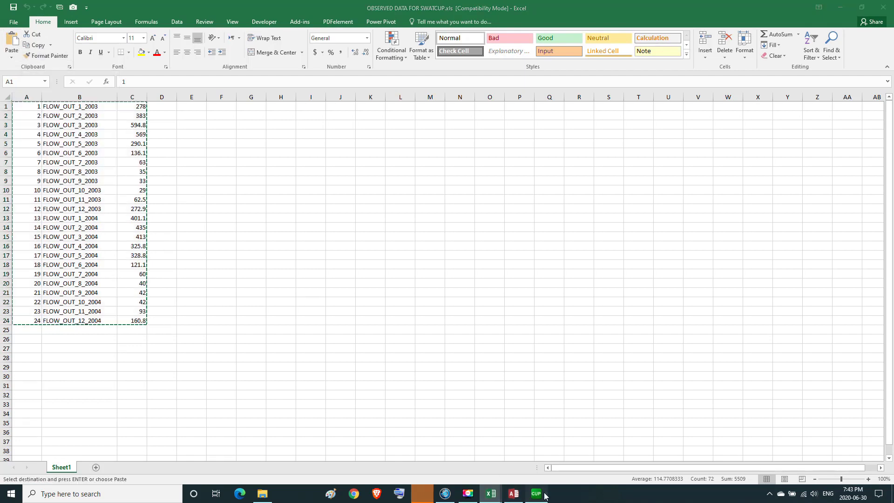
{"action": "left_click", "coordinate": [542, 494]}
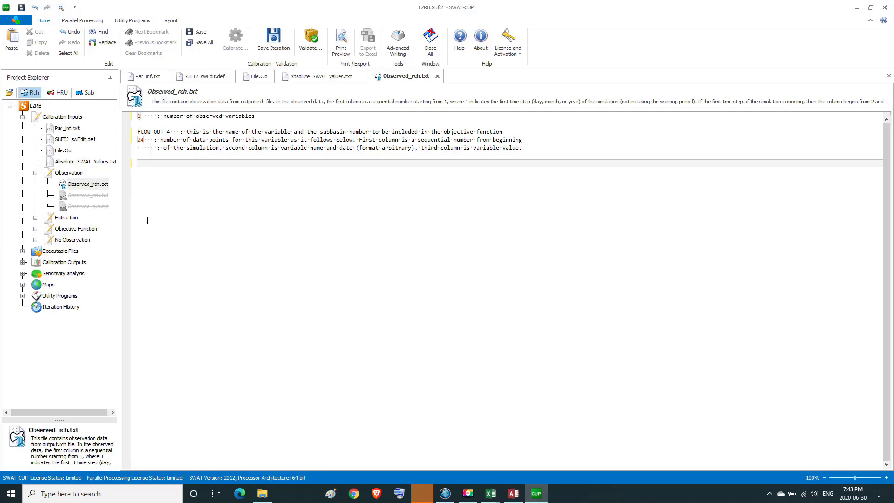
{"action": "key", "text": "ctrl+v"}
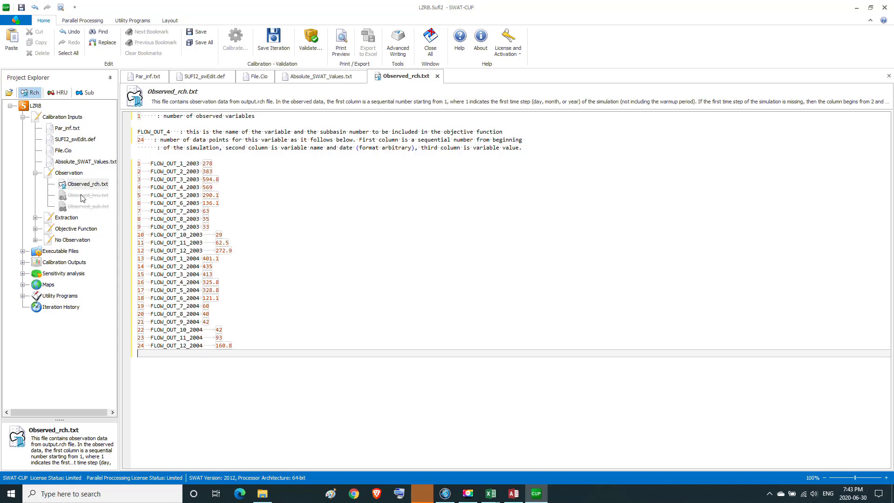
Step: Open Var_file_rch.txt under Extraction and reduce its list to the single file name FLOW_OUT_4.txt
{"action": "double_click", "coordinate": [67, 222]}
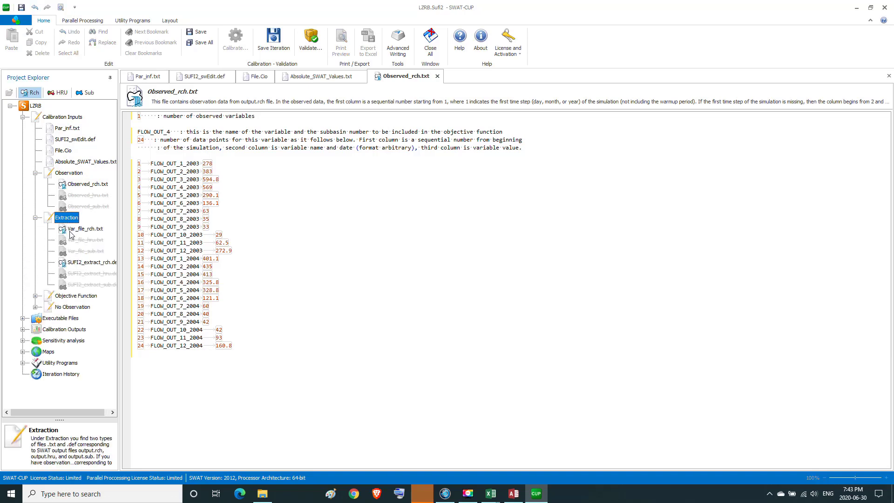
{"action": "double_click", "coordinate": [71, 229]}
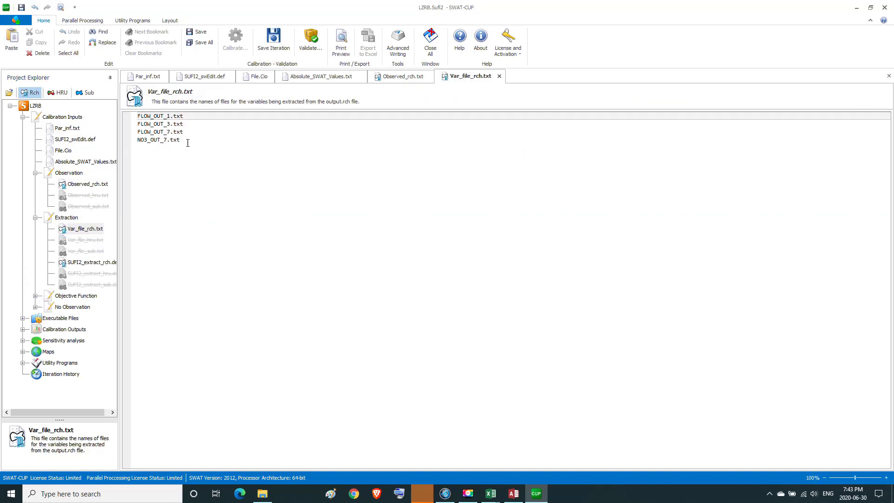
{"action": "left_click_drag", "start_coordinate": [186, 139], "coordinate": [128, 128]}
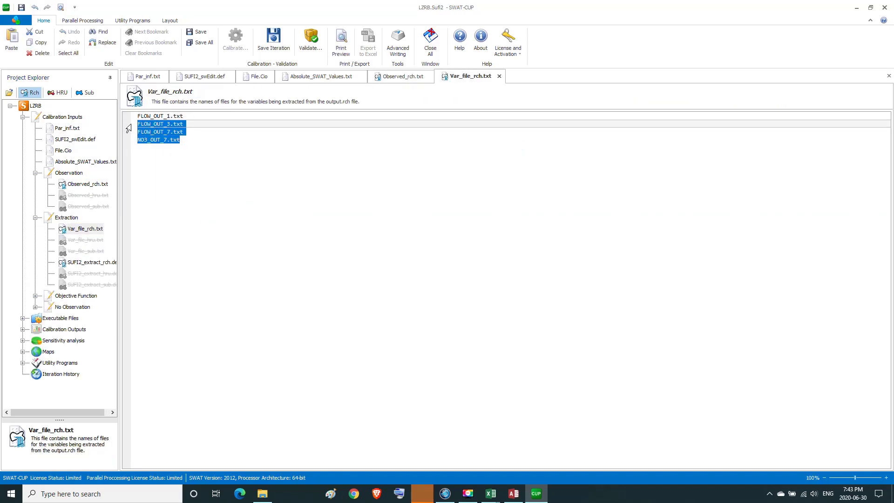
{"action": "key", "text": "Delete"}
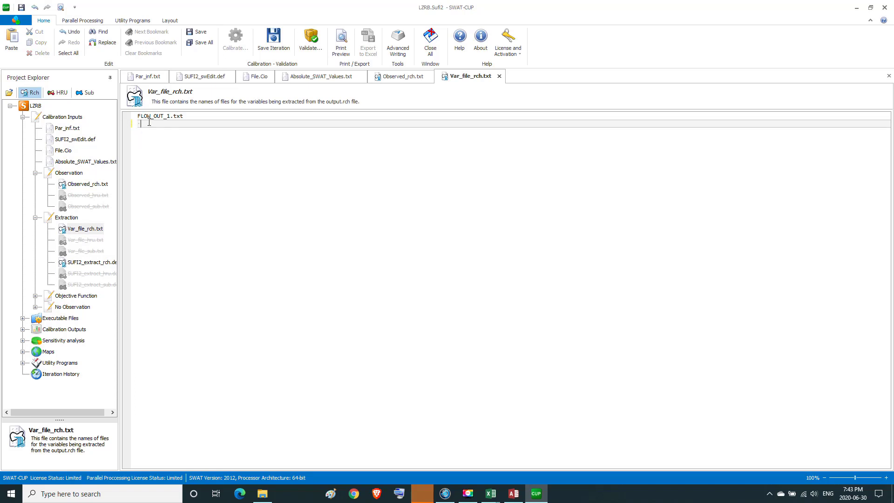
{"action": "left_click", "coordinate": [170, 118]}
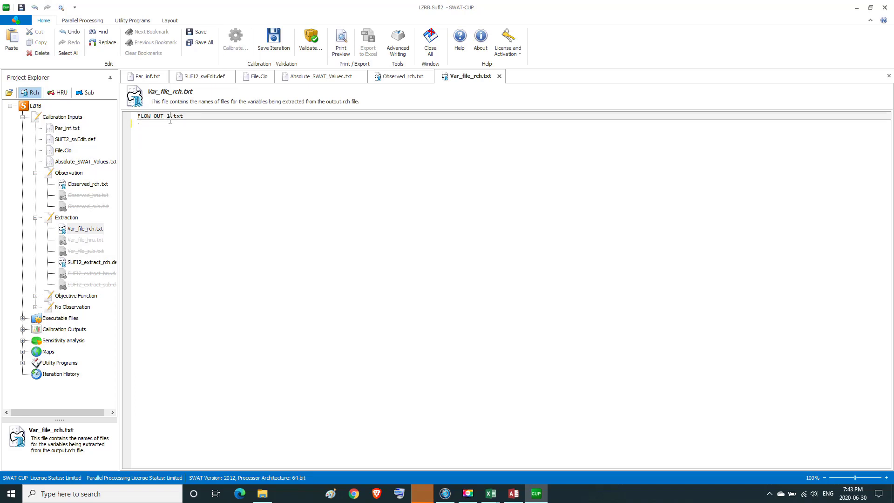
{"action": "key", "text": "BackSpace"}
{"action": "type", "text": "4"}
Step: Open SUFI2_extract_rch.def, set the number of variables to get to 1 and keep only variable column 7
{"action": "left_click", "coordinate": [94, 264]}
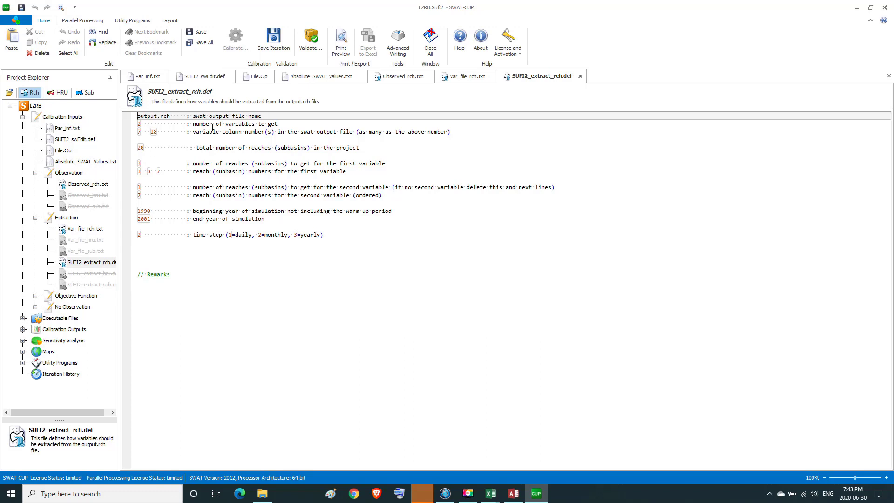
{"action": "left_click", "coordinate": [141, 124]}
{"action": "key", "text": "BackSpace"}
{"action": "type", "text": "1"}
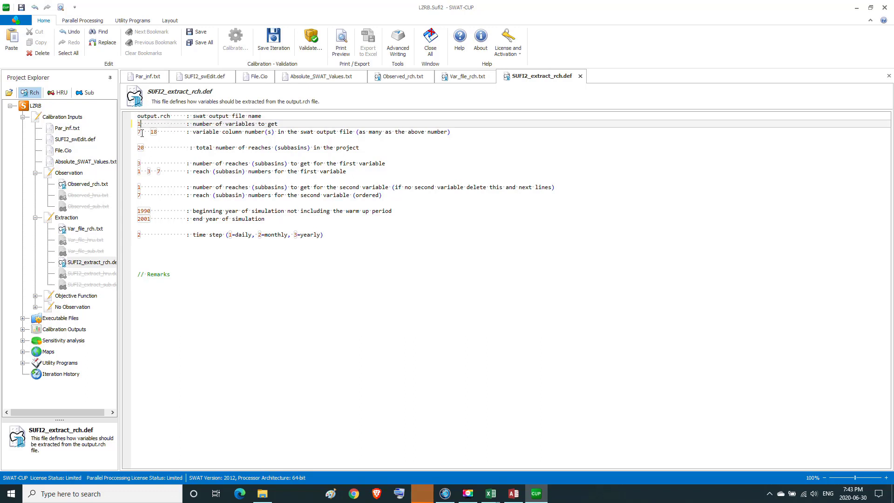
{"action": "left_click", "coordinate": [158, 133]}
{"action": "key", "text": "BackSpace"}
{"action": "key", "text": "BackSpace"}
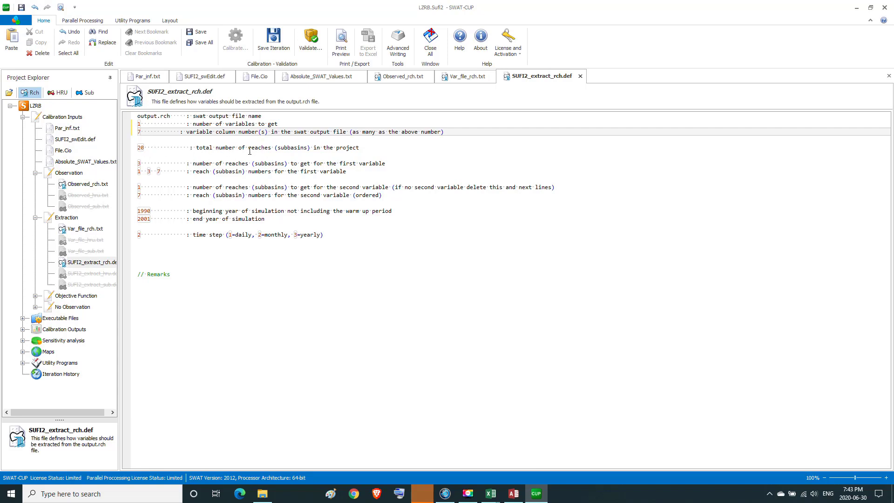
Step: Check the subbasin numbers available in the SUB column of the SWATOutput rch table in Access
{"action": "mouse_move", "coordinate": [513, 493]}
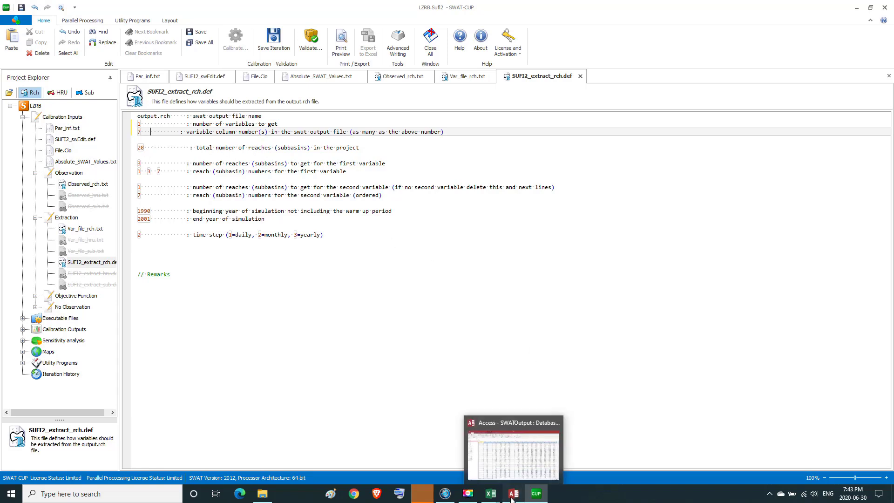
{"action": "left_click", "coordinate": [474, 413]}
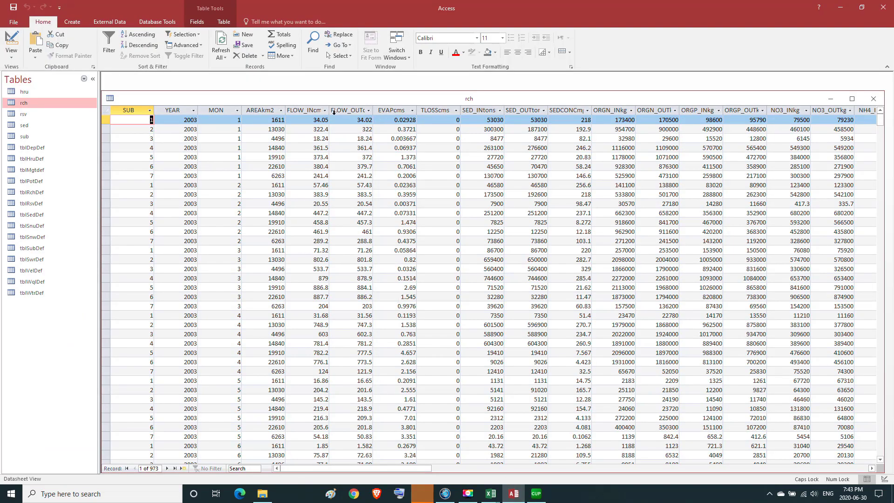
{"action": "left_click", "coordinate": [149, 110]}
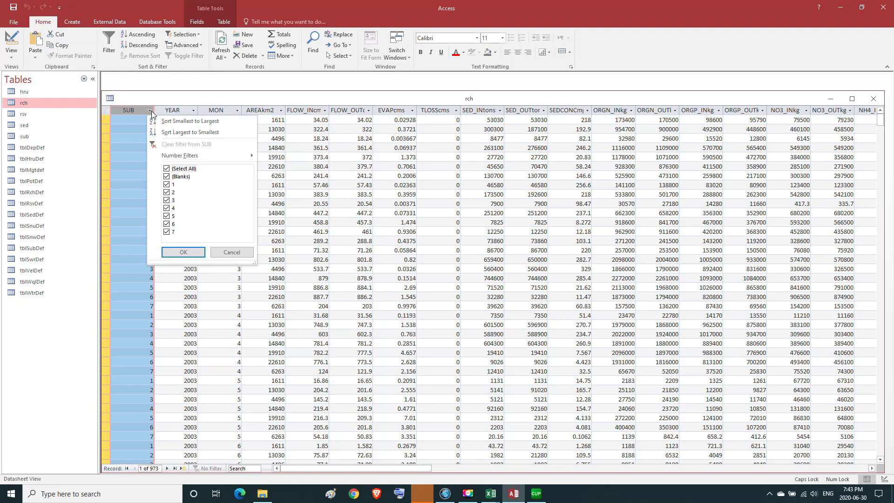
{"action": "left_click", "coordinate": [173, 232]}
{"action": "left_click", "coordinate": [173, 234]}
{"action": "left_click", "coordinate": [231, 252]}
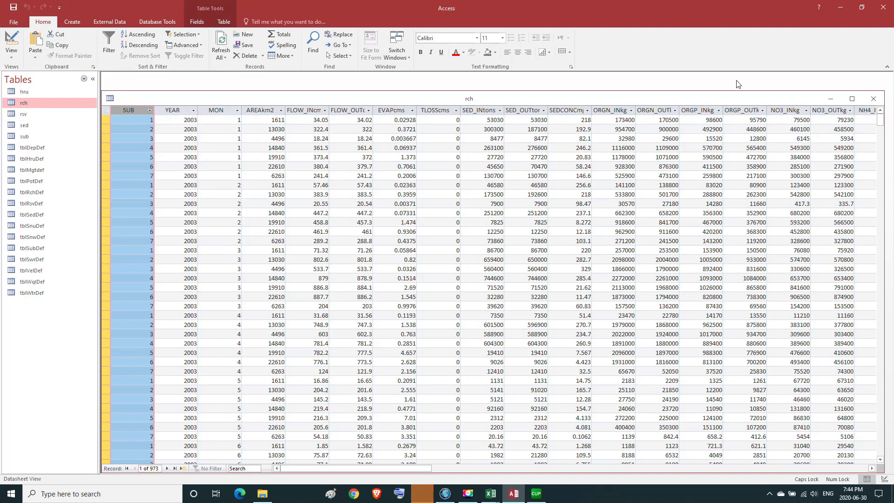
{"action": "left_click", "coordinate": [840, 7]}
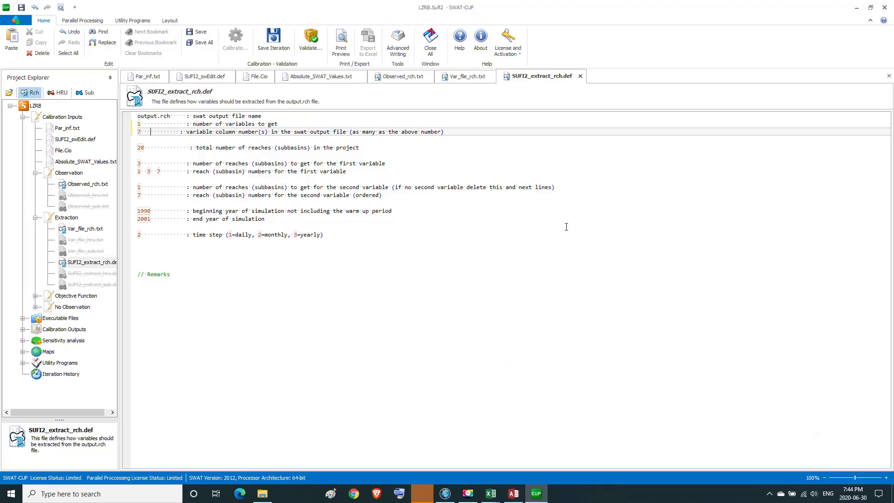
Step: In SUFI2_extract_rch.def, set the total number of reaches to 7 and the number of reaches for the first variable to 1
{"action": "left_click", "coordinate": [145, 149]}
{"action": "key", "text": "BackSpace"}
{"action": "key", "text": "BackSpace"}
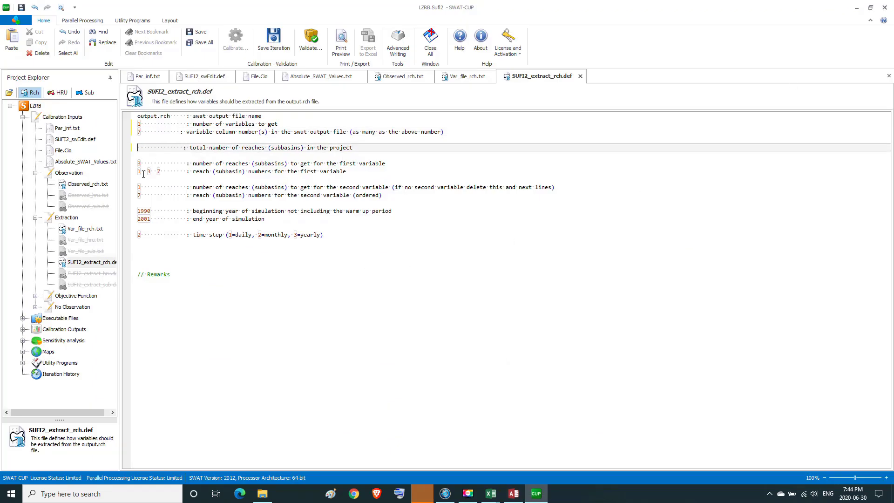
{"action": "type", "text": "7"}
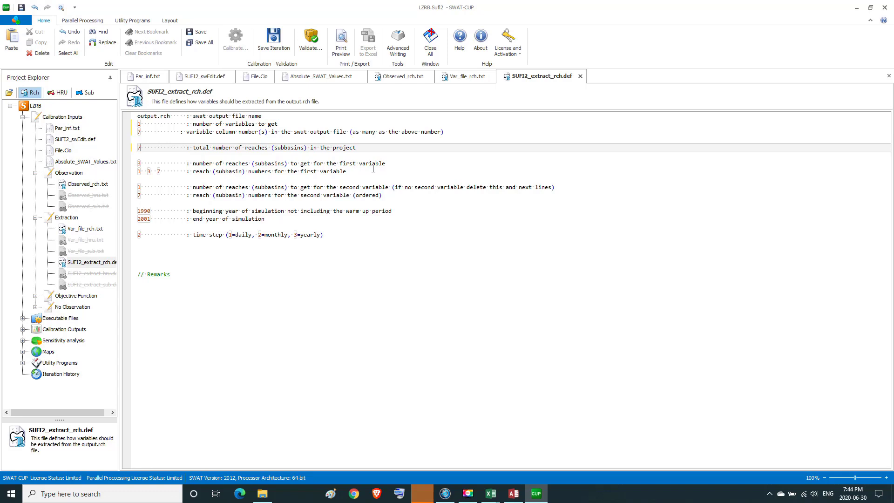
{"action": "left_click", "coordinate": [140, 163]}
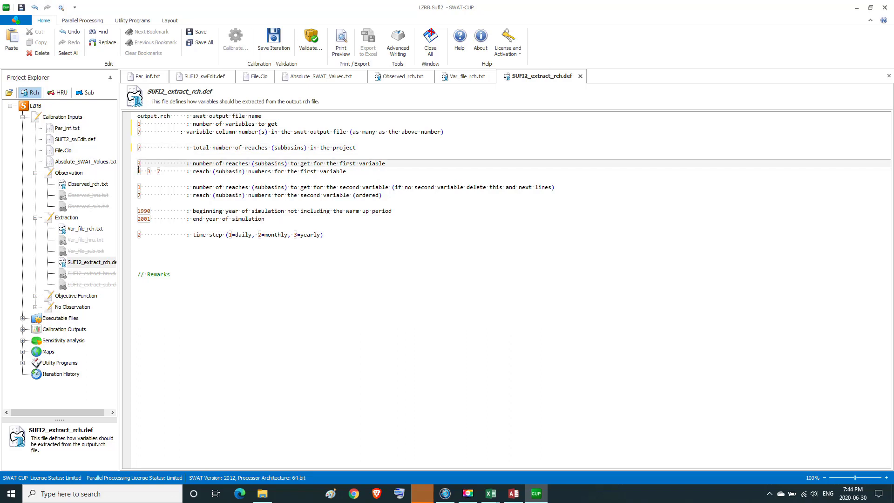
{"action": "key", "text": "BackSpace"}
{"action": "type", "text": "1"}
Step: Replace the first variable's reach numbers with 4 and delete the two lines for the second variable
{"action": "left_click", "coordinate": [159, 171]}
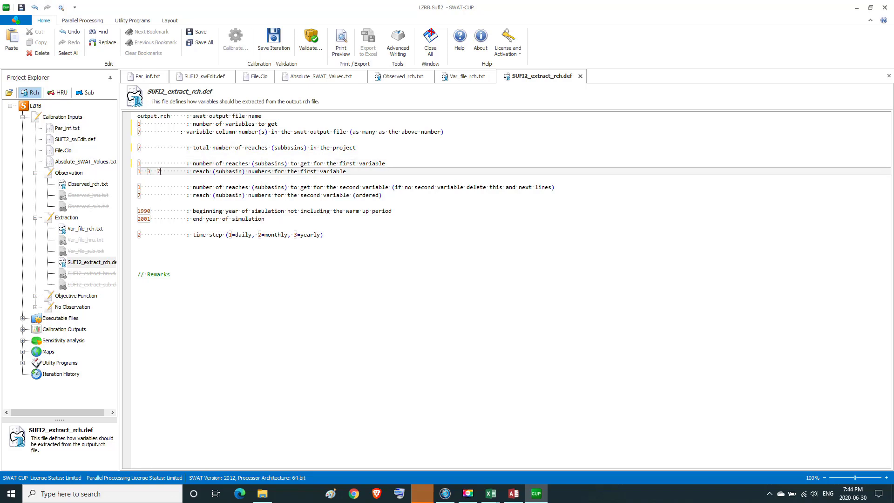
{"action": "key", "text": "BackSpace"}
{"action": "key", "text": "BackSpace"}
{"action": "key", "text": "BackSpace"}
{"action": "key", "text": "BackSpace"}
{"action": "key", "text": "BackSpace"}
{"action": "key", "text": "BackSpace"}
{"action": "key", "text": "BackSpace"}
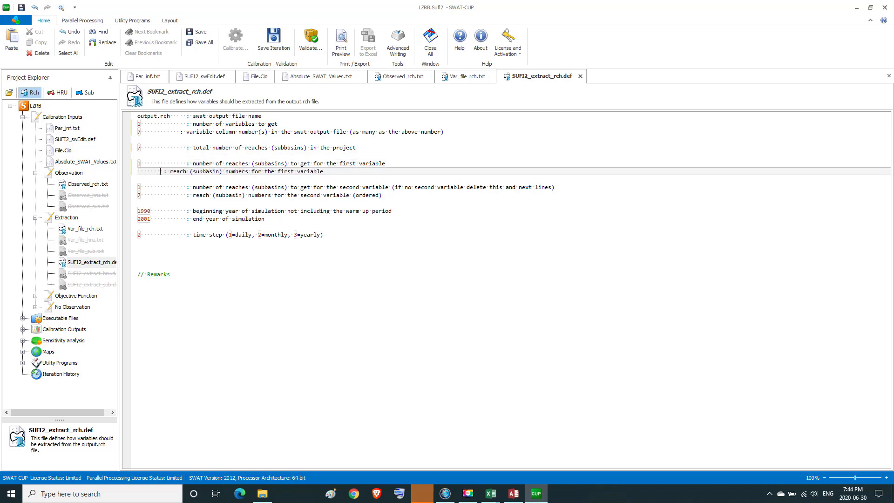
{"action": "type", "text": "4"}
{"action": "left_click_drag", "start_coordinate": [369, 204], "coordinate": [210, 185]}
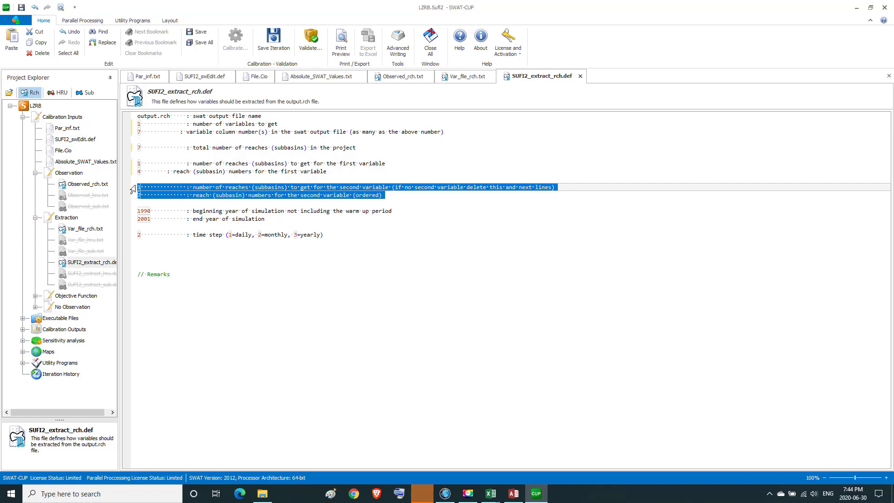
{"action": "key", "text": "Delete"}
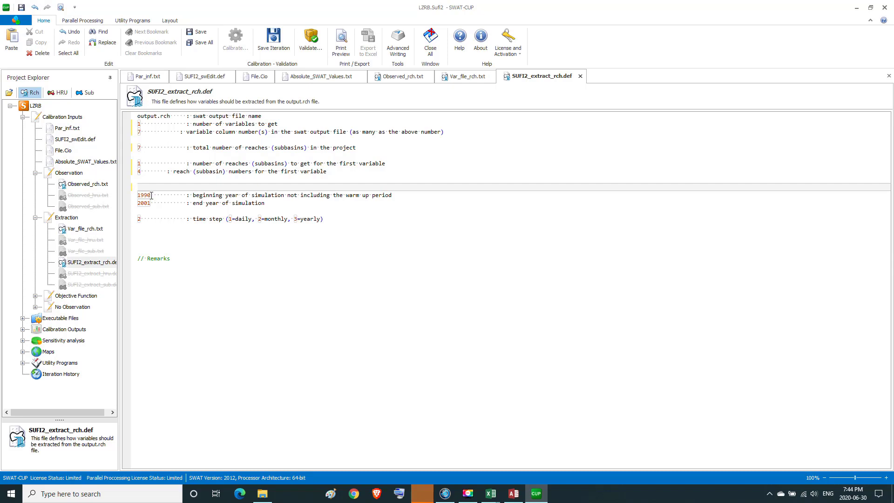
Step: Set the beginning year of simulation to 2003 and the end year to 2004 in SUFI2_extract_rch.def
{"action": "left_click", "coordinate": [151, 195]}
{"action": "key", "text": "BackSpace"}
{"action": "key", "text": "BackSpace"}
{"action": "key", "text": "BackSpace"}
{"action": "key", "text": "BackSpace"}
{"action": "type", "text": "200"}
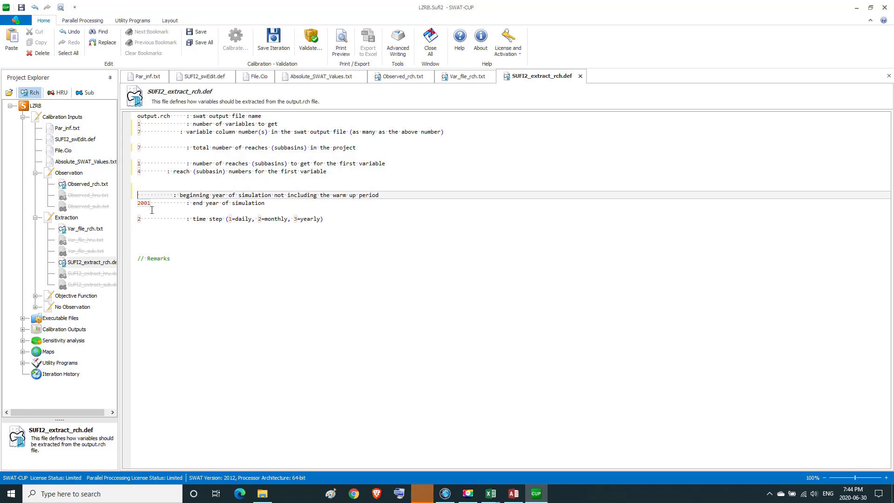
{"action": "type", "text": "3"}
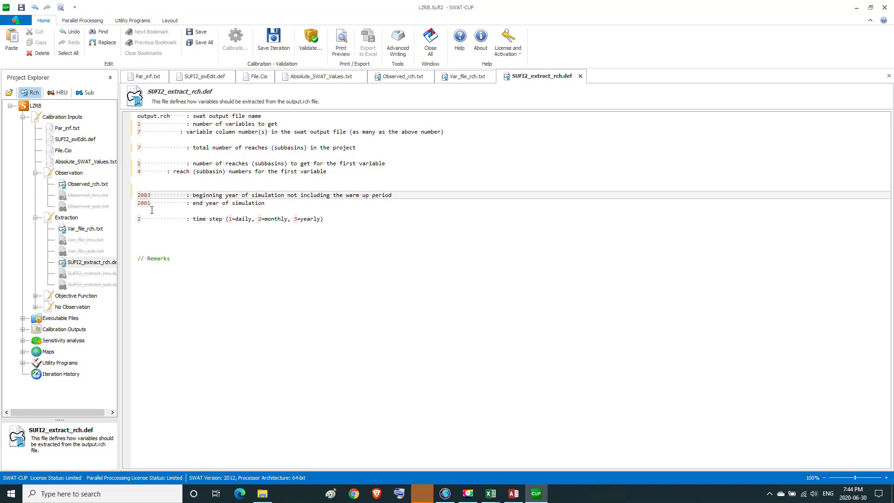
{"action": "left_click", "coordinate": [150, 203]}
{"action": "key", "text": "BackSpace"}
{"action": "key", "text": "BackSpace"}
{"action": "key", "text": "BackSpace"}
{"action": "key", "text": "BackSpace"}
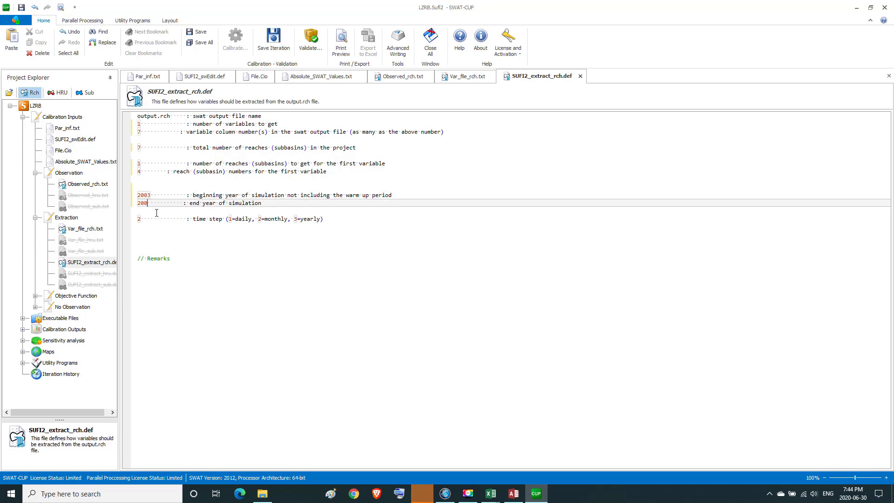
{"action": "type", "text": "2004"}
Step: Check the first and last record dates in OBSERVED DATA FOR SWATCUP.xls in Excel and enter time step 2 (monthly) in SUFI2_extract_rch.def
{"action": "mouse_move", "coordinate": [490, 493]}
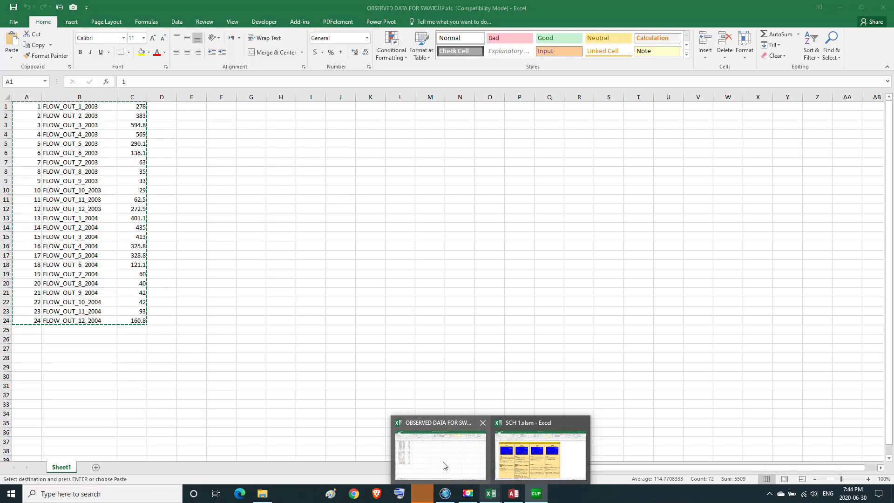
{"action": "left_click", "coordinate": [443, 463]}
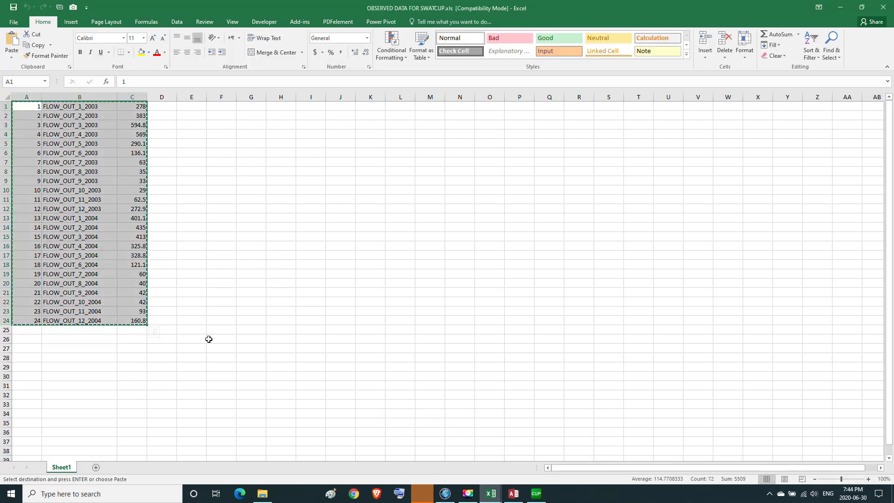
{"action": "left_click", "coordinate": [98, 108]}
{"action": "left_click", "coordinate": [99, 321]}
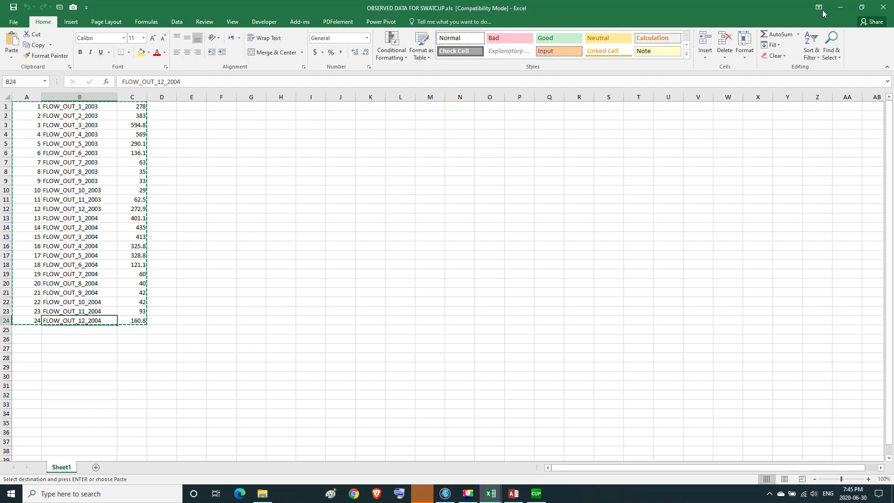
{"action": "left_click", "coordinate": [840, 7]}
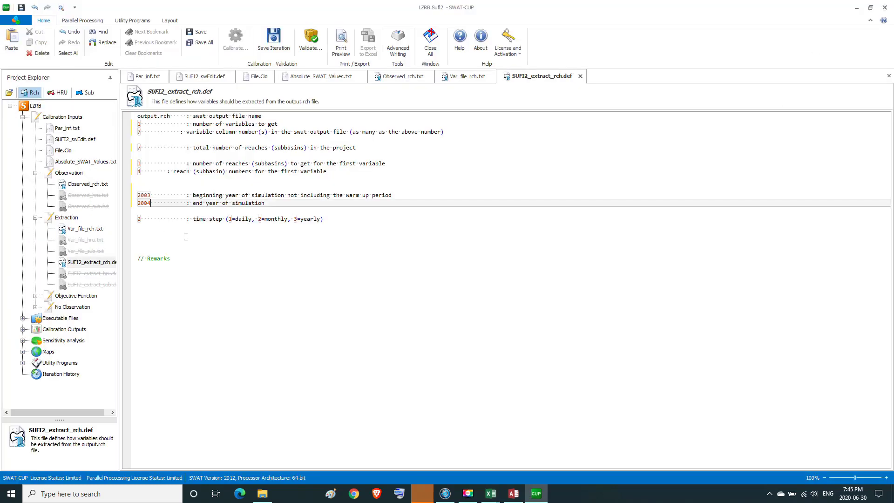
{"action": "left_click", "coordinate": [261, 228]}
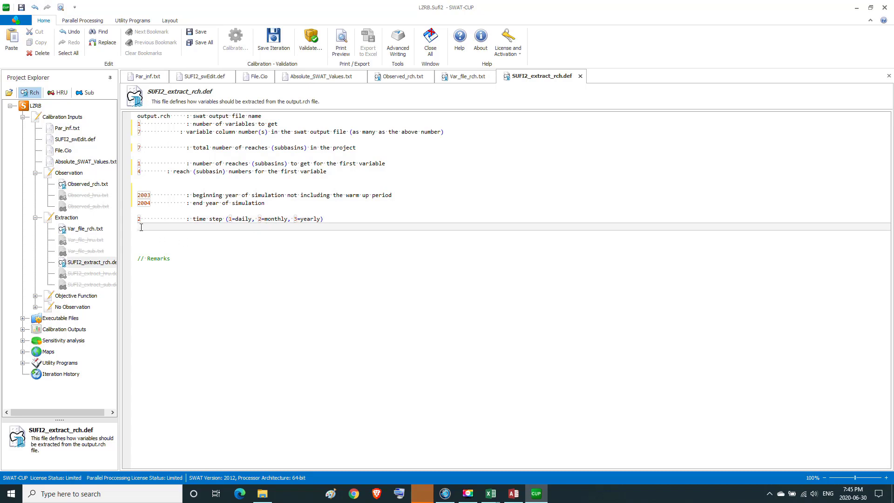
{"action": "key", "text": "Up"}
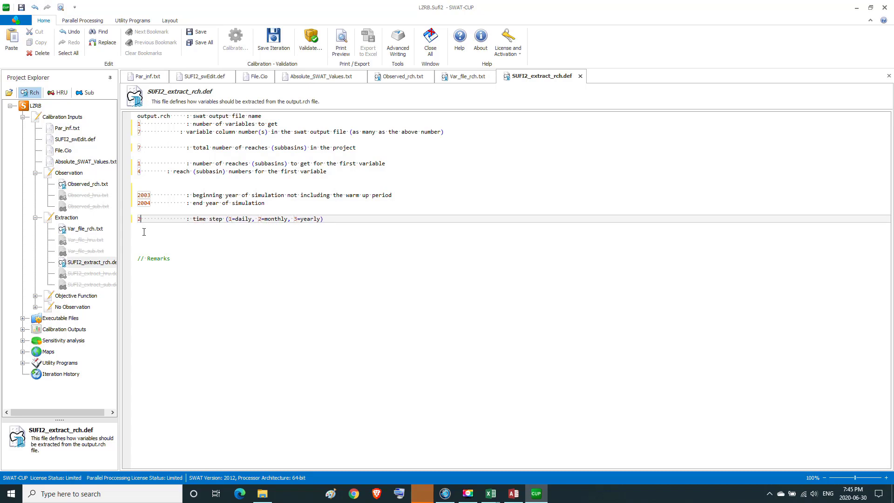
Step: Open Observed.txt under Objective Function and set the number of observed variables to 1 and the objective function type to 3 (r2)
{"action": "double_click", "coordinate": [68, 296]}
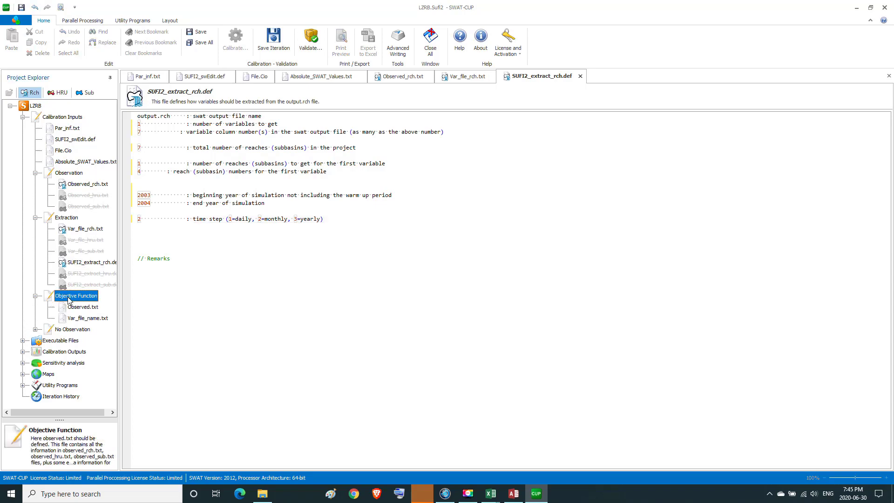
{"action": "double_click", "coordinate": [73, 308]}
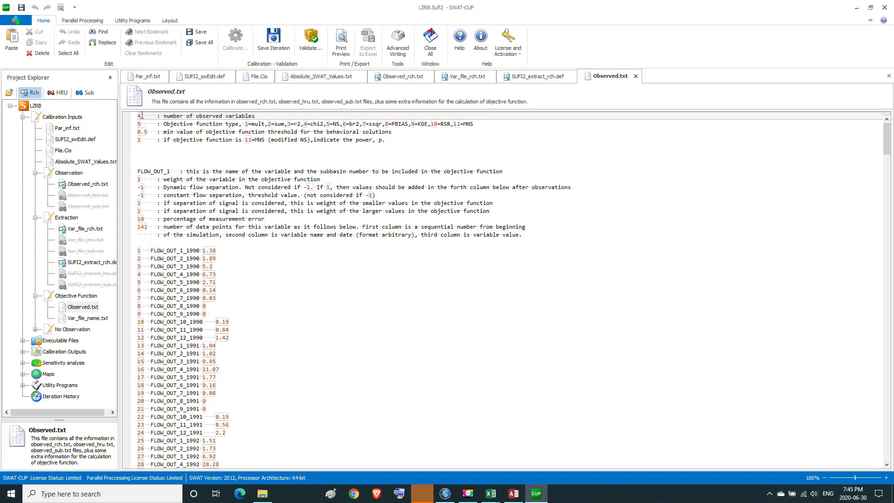
{"action": "key", "text": "Delete"}
{"action": "type", "text": "1"}
{"action": "left_click_drag", "start_coordinate": [288, 124], "coordinate": [301, 128]}
{"action": "left_click", "coordinate": [141, 124]}
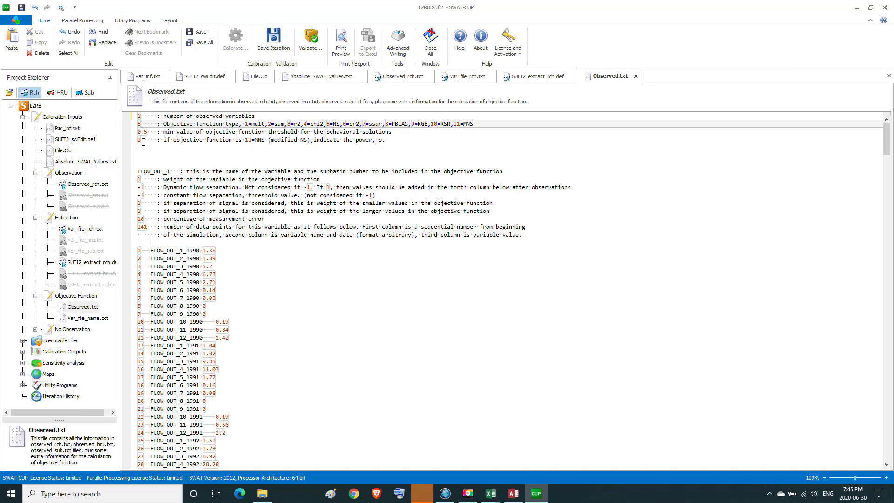
{"action": "key", "text": "BackSpace"}
{"action": "type", "text": "3"}
Step: Rename the first variable in Observed.txt to FLOW_OUT_4 and set its number of data points to 24
{"action": "left_click", "coordinate": [169, 171]}
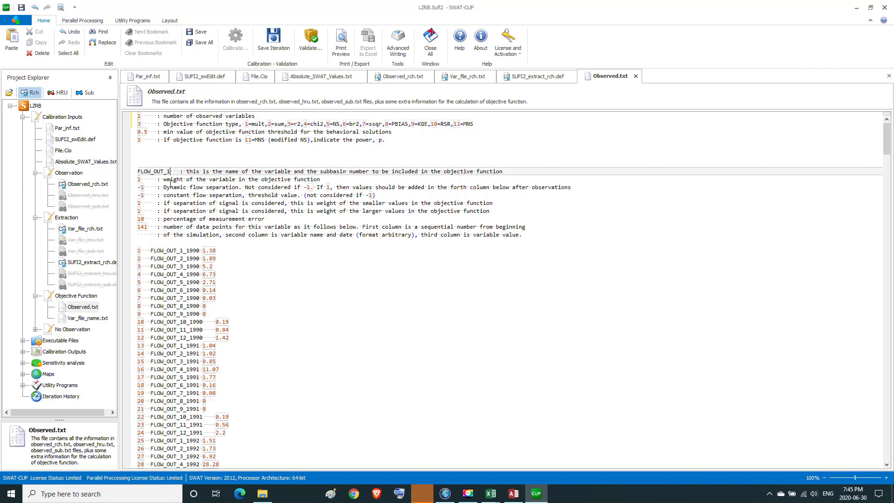
{"action": "key", "text": "BackSpace"}
{"action": "type", "text": "4"}
{"action": "left_click_drag", "start_coordinate": [163, 227], "coordinate": [212, 227]}
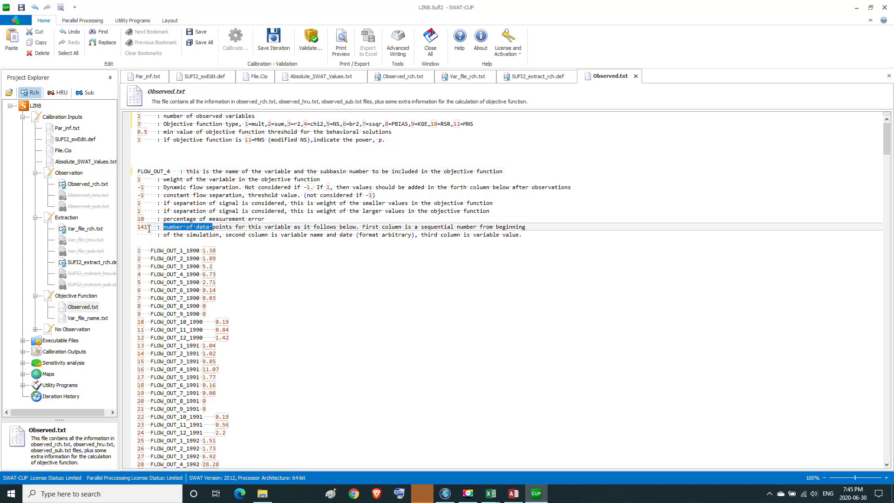
{"action": "left_click", "coordinate": [149, 227]}
{"action": "key", "text": "BackSpace"}
{"action": "key", "text": "BackSpace"}
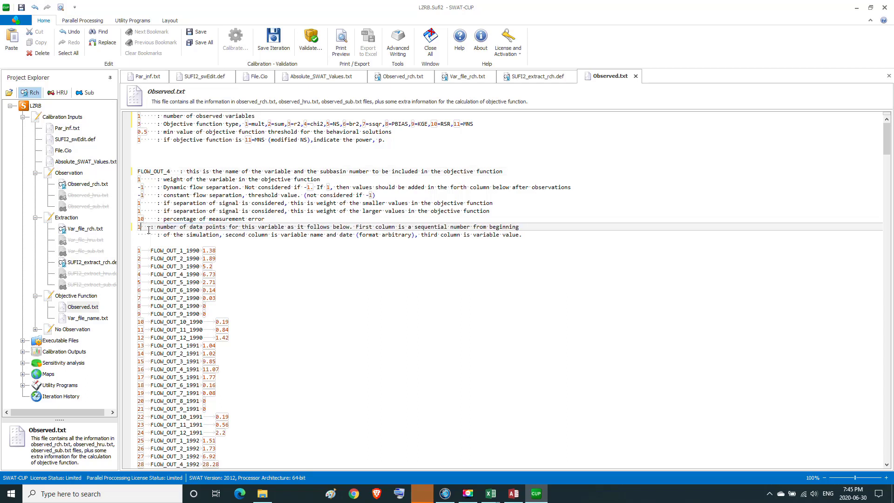
{"action": "key", "text": "BackSpace"}
{"action": "type", "text": "24"}
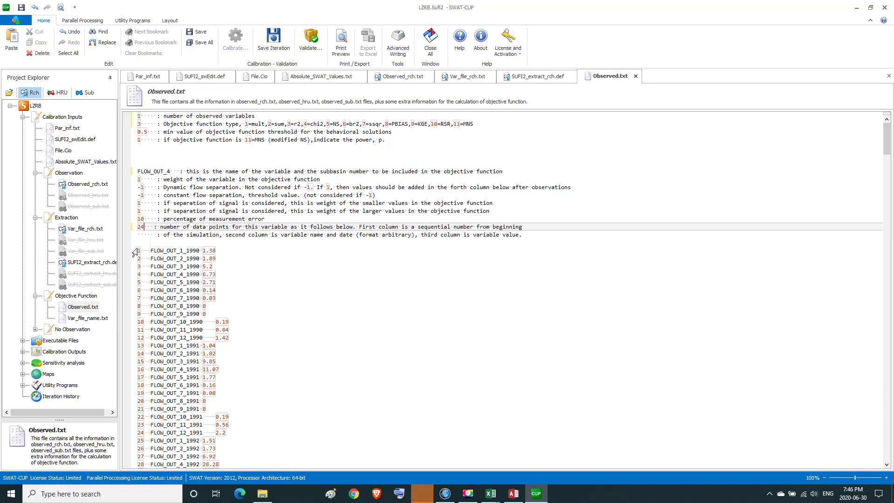
Step: Replace all sample records and the remaining variable blocks in Observed.txt with the 24 copied FLOW_OUT records for 2003 to 2004
{"action": "left_click_drag", "start_coordinate": [138, 251], "coordinate": [302, 500]}
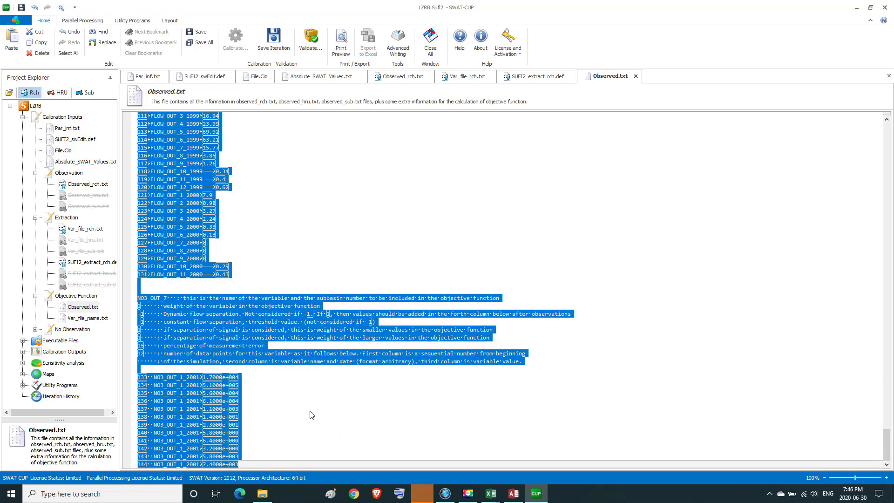
{"action": "key", "text": "Delete"}
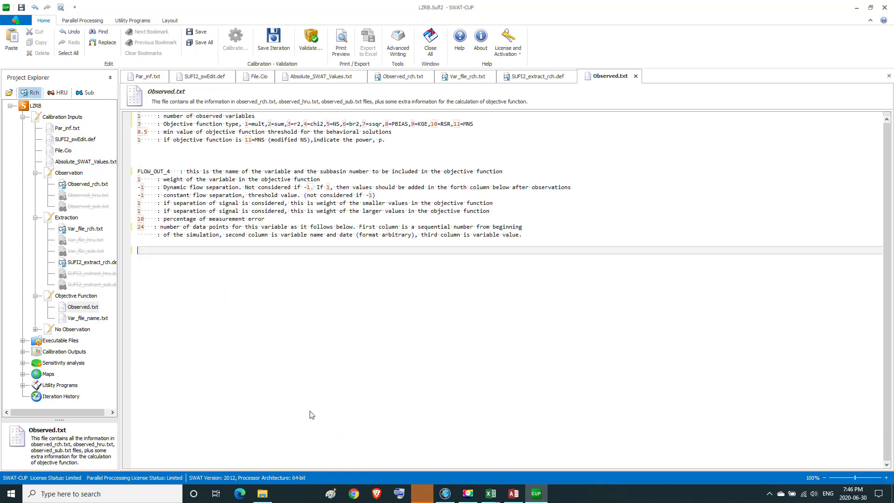
{"action": "type", "text": "1\tFLOW_OUT_1_2003\t278 2\tFLOW_OUT_2_2003\t383 3\tFLOW_OUT_3_2003\t594.8 4\tFLOW_OUT_4_2003\t569 5\tFLOW_OUT_5_2003\t290.1 6\tFLOW_OUT_6_2003\t136.1 7\tFLOW_OUT_7_2003\t63 8\tFLOW_OUT_8_2003\t35 9\tFLOW_OUT_9_2003\t33 10\tFLOW_OUT_10_2003\t29 11\tFLOW_OUT_11_2003\t62.5 12\tFLOW_OUT_12_2003\t272.9 13\tFLOW_OUT_1_2004\t401.1 14\tFLOW_OUT_2_2004\t435 15\tFLOW_OUT_3_2004\t413 16\tFLOW_OUT_4_2004\t325.8 17\tFLOW_OUT_5_2004\t328.8 18\tFLOW_OUT_6_2004\t121.1 19\tFLOW_OUT_7_2004\t60 20\tFLOW_OUT_8_2004\t40 21\tFLOW_OUT_9_2004\t42 22\tFLOW_OUT_10_2004\t42 23\tFLOW_OUT_11_2004\t93 24\tFLOW_OUT_12_2004\t160.8"}
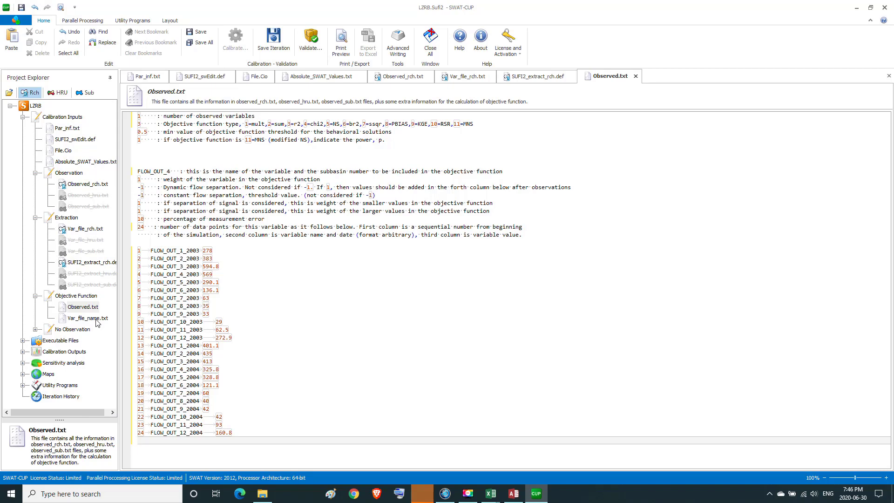
Step: In the objective function's Var_file_name.txt, keep only the first entry, rename it FLOW_OUT_4.txt, and save the file
{"action": "left_click", "coordinate": [88, 318]}
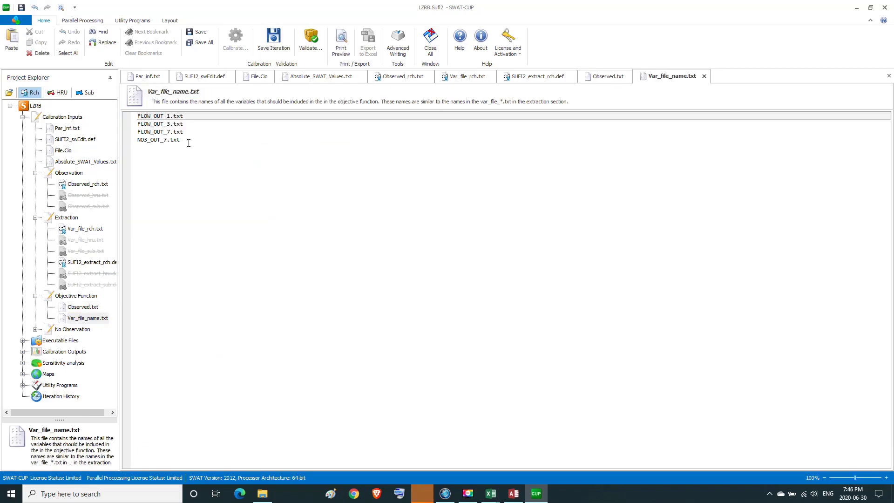
{"action": "left_click_drag", "start_coordinate": [181, 140], "coordinate": [130, 129]}
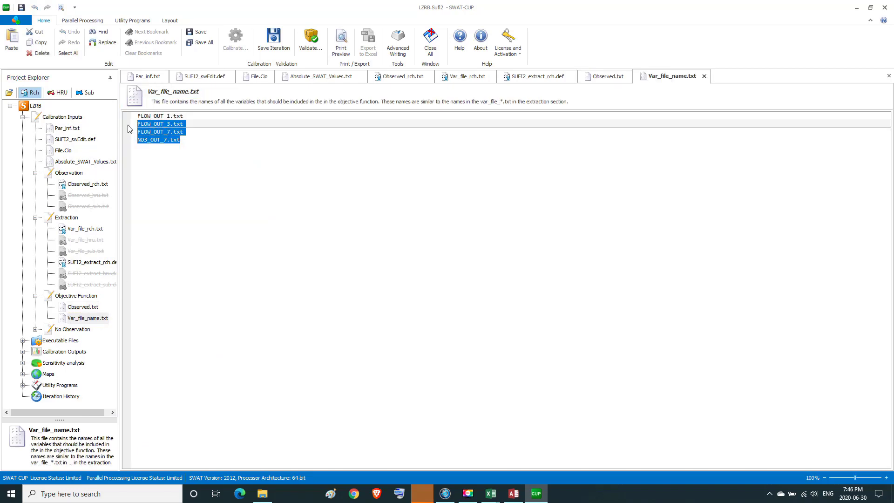
{"action": "key", "text": "Delete"}
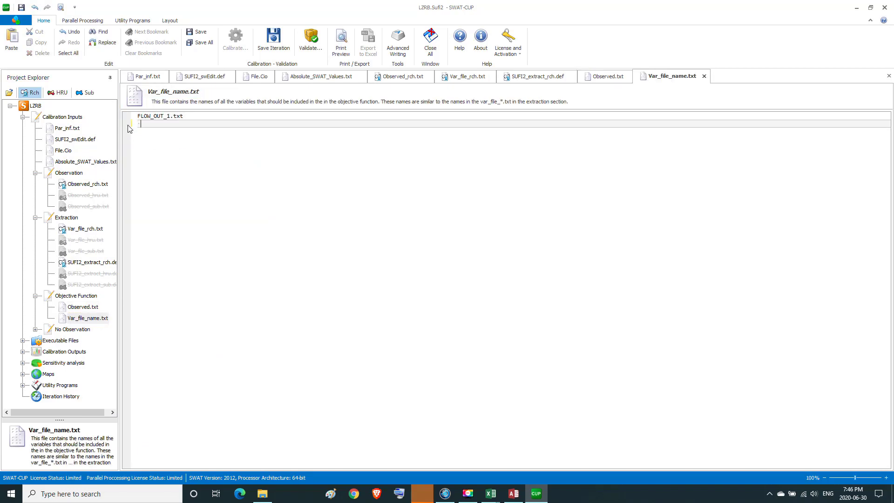
{"action": "left_click", "coordinate": [171, 117]}
{"action": "key", "text": "BackSpace"}
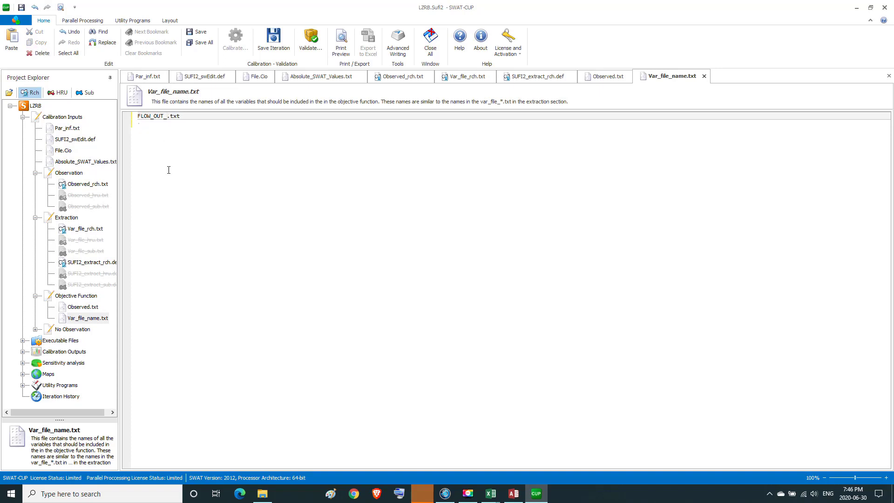
{"action": "type", "text": "4"}
{"action": "left_click", "coordinate": [22, 7]}
{"action": "left_click", "coordinate": [467, 496]}
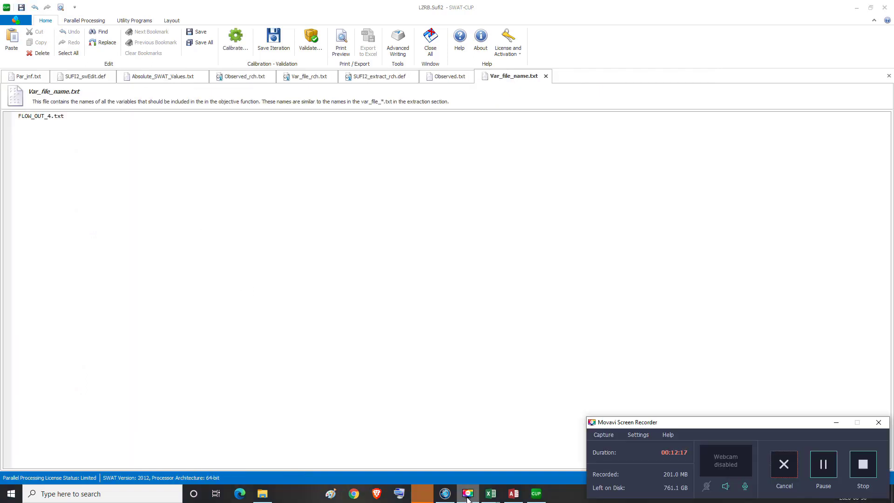
{"action": "left_click", "coordinate": [467, 496]}
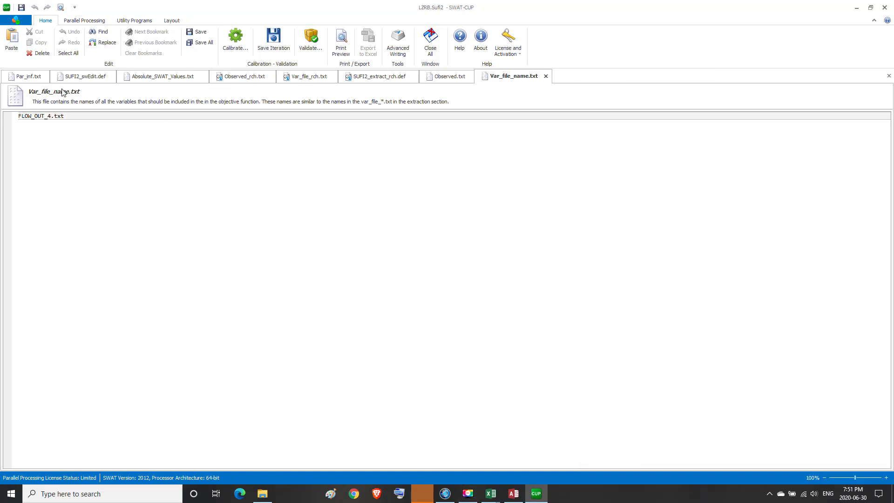
Step: Execute all calibration batch files, answering Y to clear the SUFI2.OUT folder, and close the finished SUFI2_pre.bat process
{"action": "left_click", "coordinate": [239, 44]}
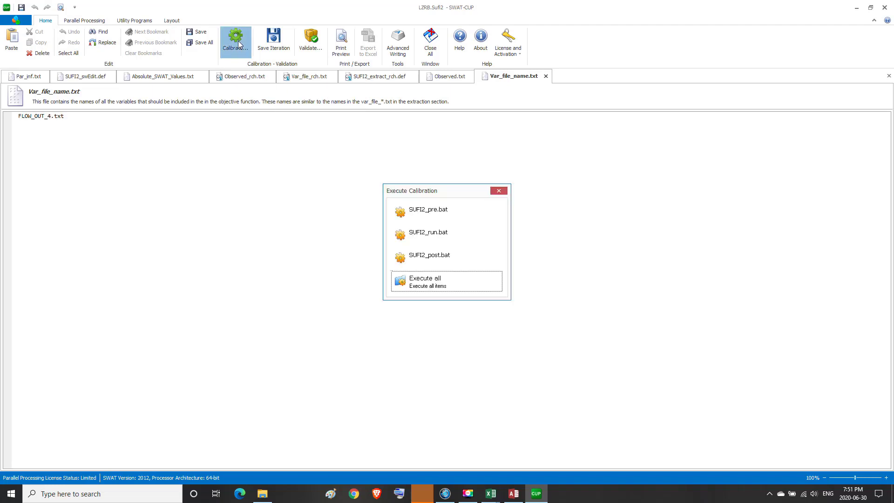
{"action": "left_click", "coordinate": [421, 283]}
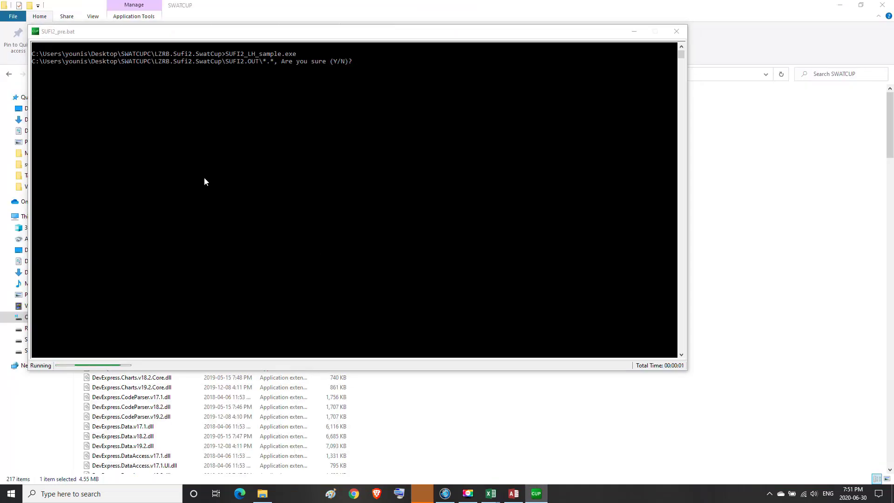
{"action": "type", "text": "Y"}
{"action": "key", "text": "Return"}
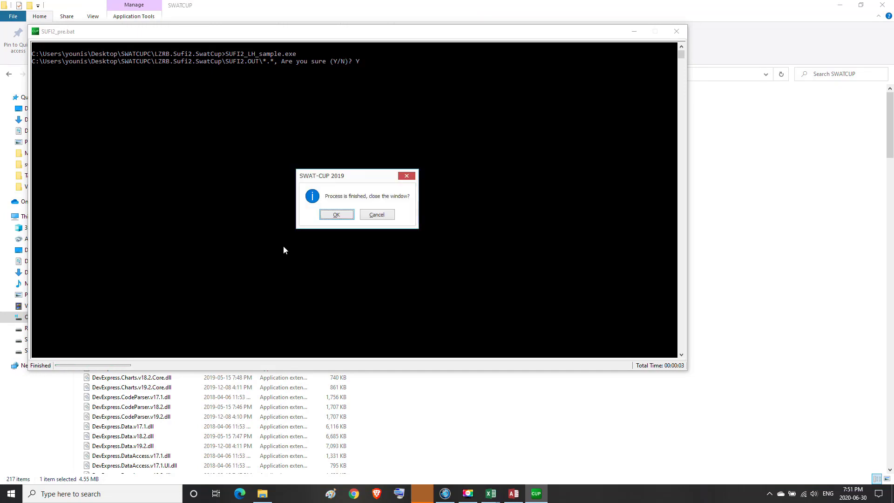
{"action": "left_click", "coordinate": [338, 214]}
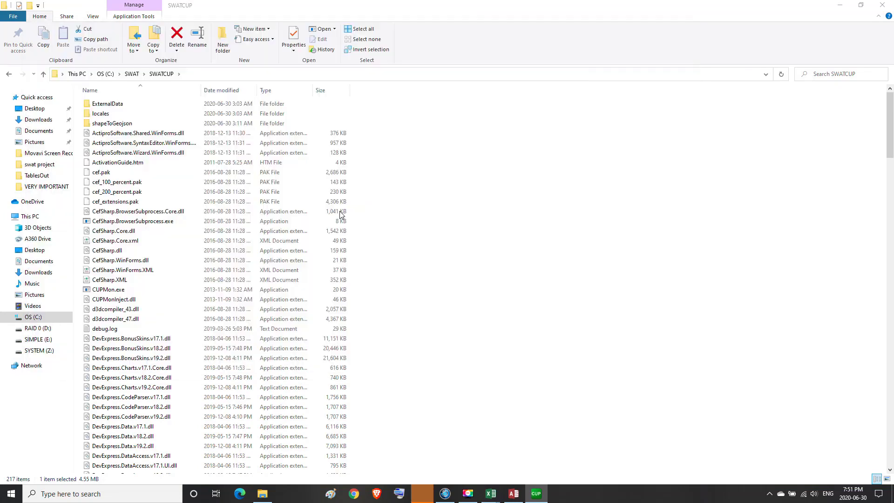
Step: Continue the calibration with the SUFI2_run.bat and SUFI2_post.bat stages, closing each process window once it finishes
{"action": "left_click", "coordinate": [430, 257]}
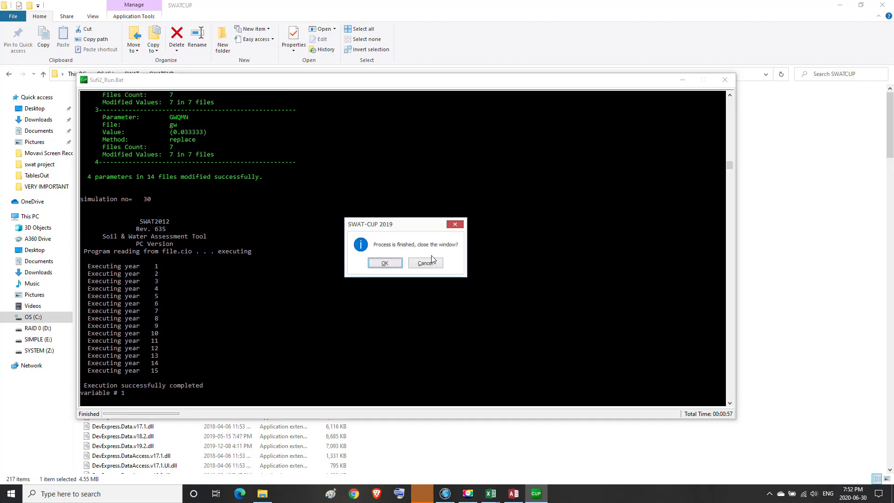
{"action": "left_click", "coordinate": [390, 262]}
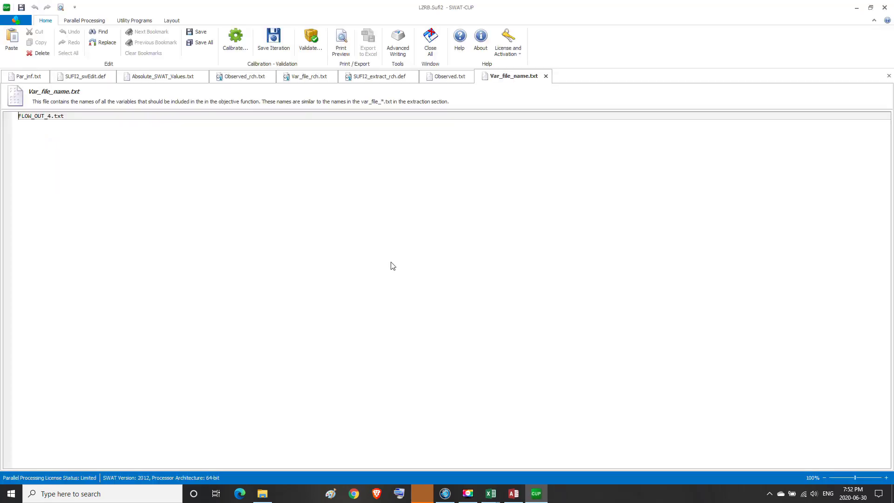
{"action": "left_click", "coordinate": [425, 257]}
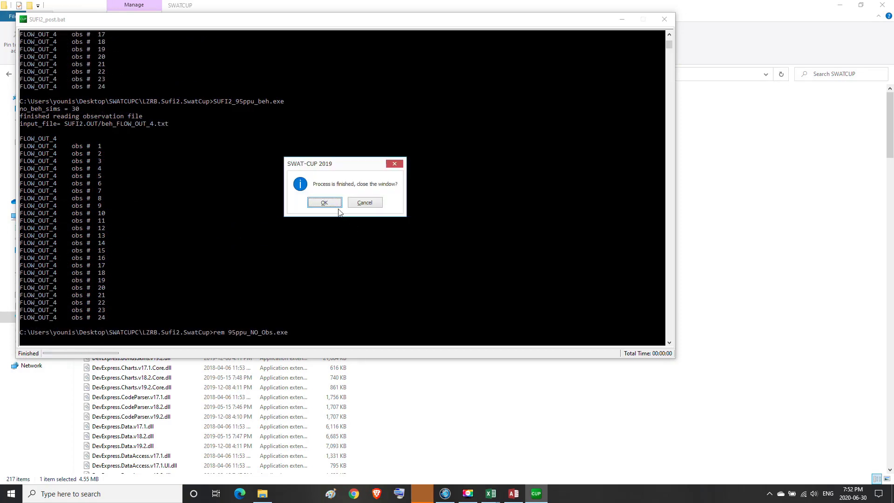
{"action": "left_click", "coordinate": [336, 205]}
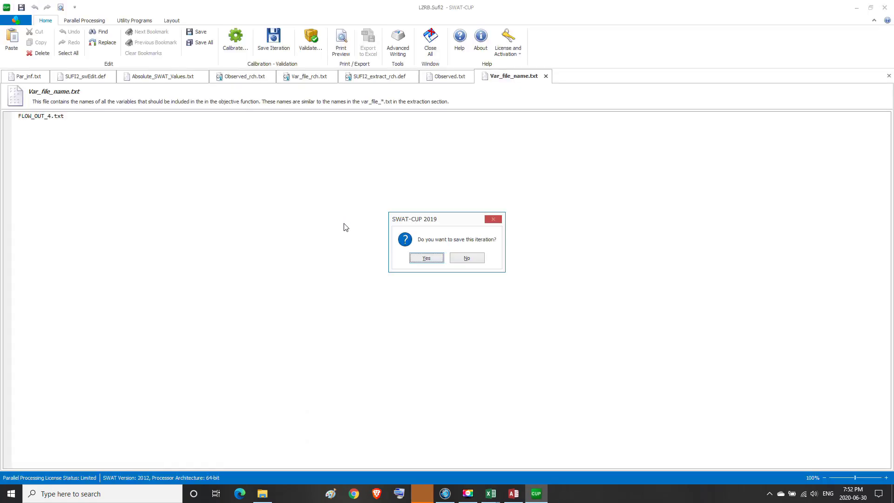
Step: Save the completed calibration iteration under the name A
{"action": "left_click", "coordinate": [426, 258]}
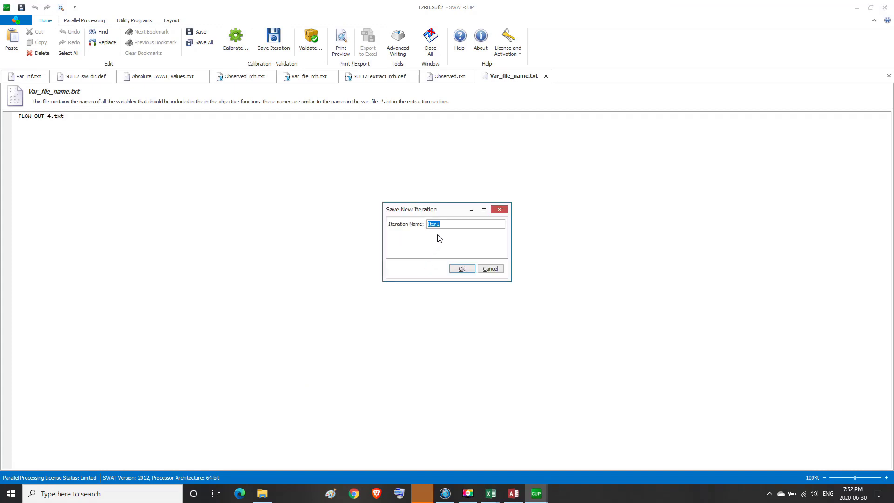
{"action": "type", "text": "A"}
{"action": "left_click", "coordinate": [460, 269]}
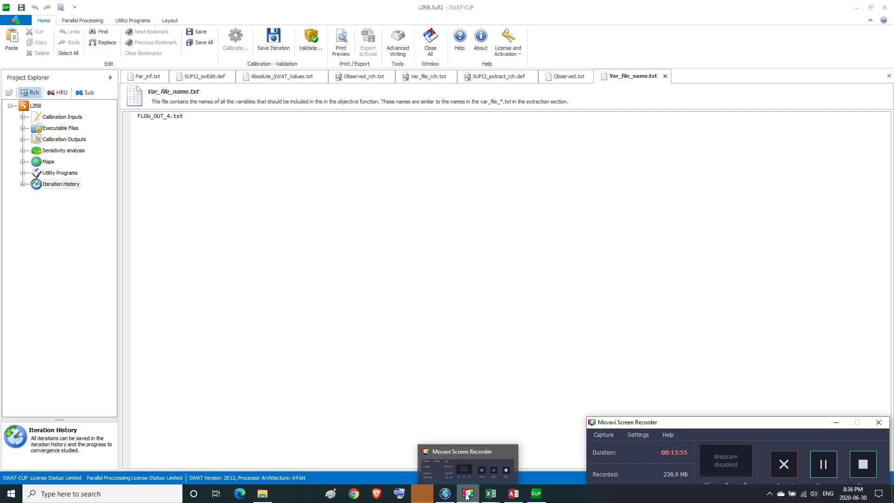
{"action": "left_click", "coordinate": [467, 497]}
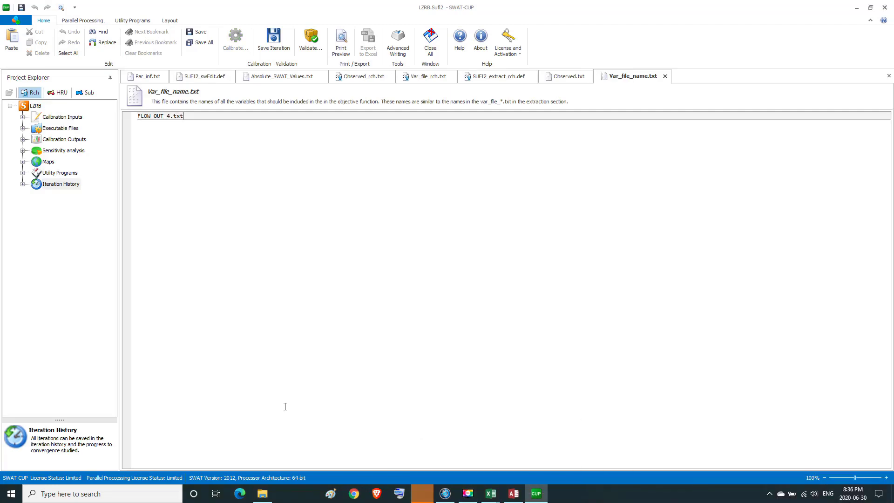
Step: Open the 95ppu plot from iteration A's calibration outputs in the iteration history and compare the observed and best-estimation FLOW_OUT_4 curves
{"action": "left_click", "coordinate": [48, 185]}
{"action": "left_click", "coordinate": [48, 186]}
{"action": "left_click", "coordinate": [22, 184]}
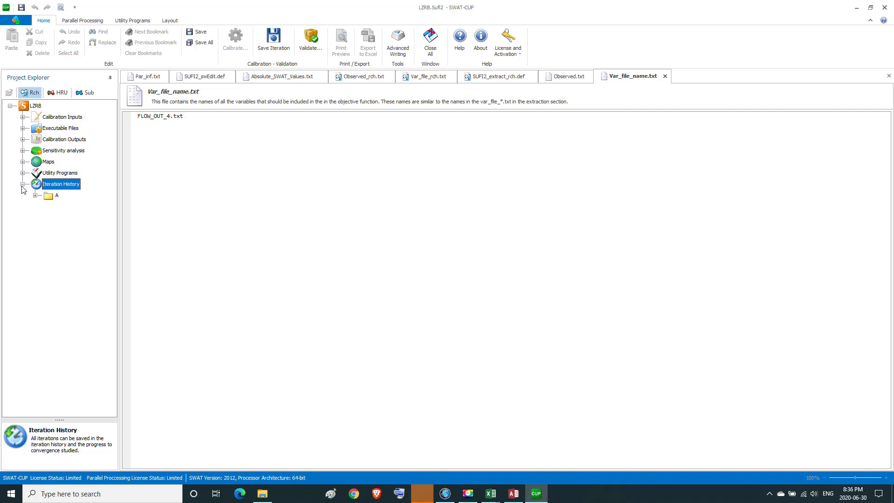
{"action": "left_click", "coordinate": [49, 198]}
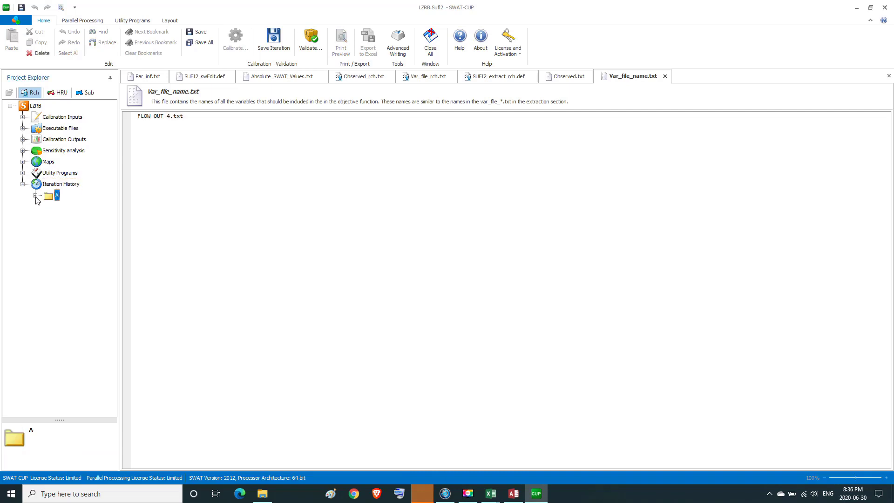
{"action": "left_click", "coordinate": [35, 196]}
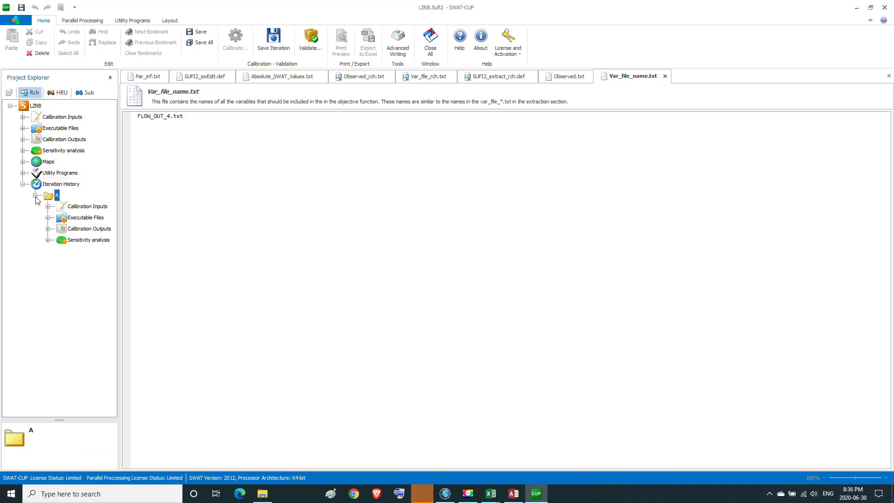
{"action": "left_click", "coordinate": [80, 231]}
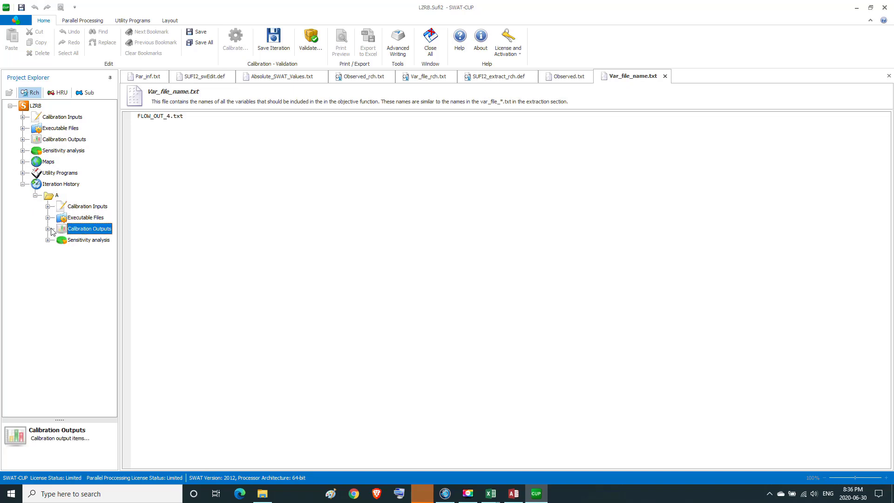
{"action": "left_click", "coordinate": [47, 228]}
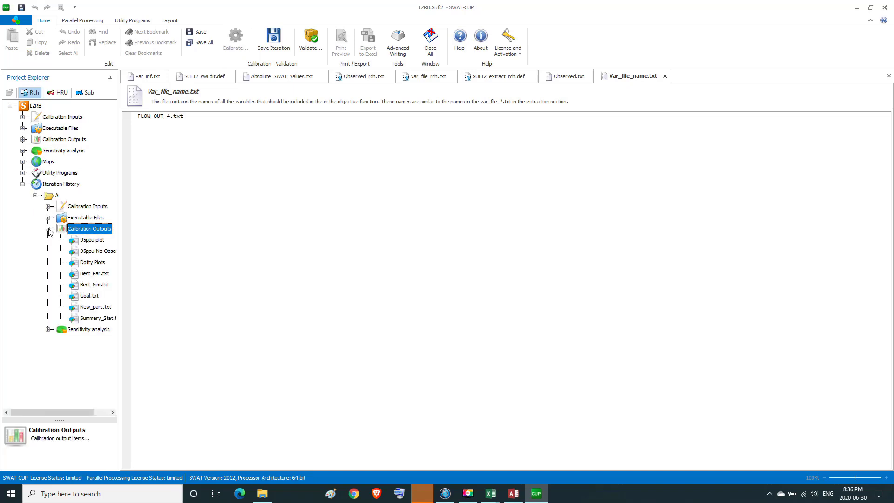
{"action": "double_click", "coordinate": [91, 240]}
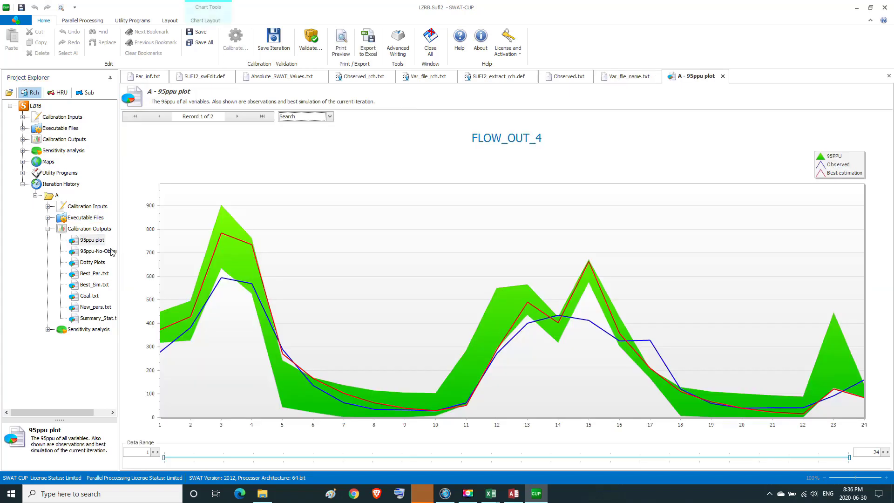
{"action": "mouse_move", "coordinate": [255, 307]}
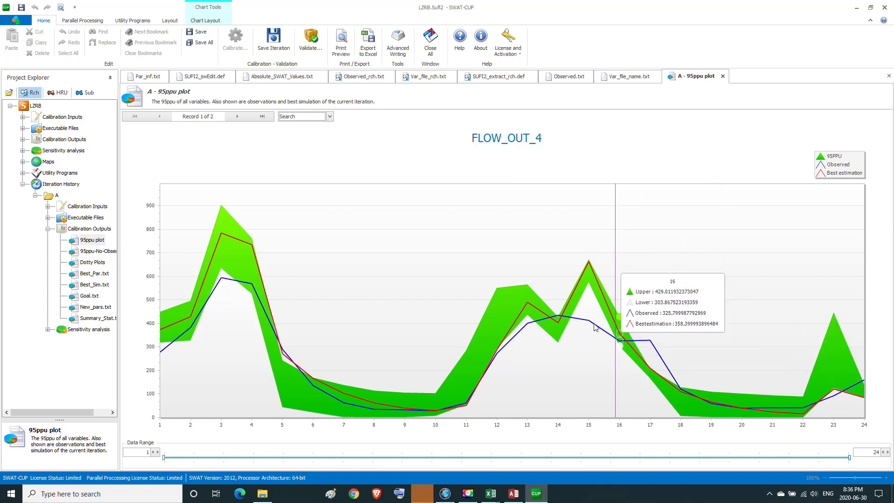
Step: Open iteration A's Summary_Stat.txt and examine the FLOW_OUT_4 behavioral statistics, including R2 and NS
{"action": "double_click", "coordinate": [100, 319]}
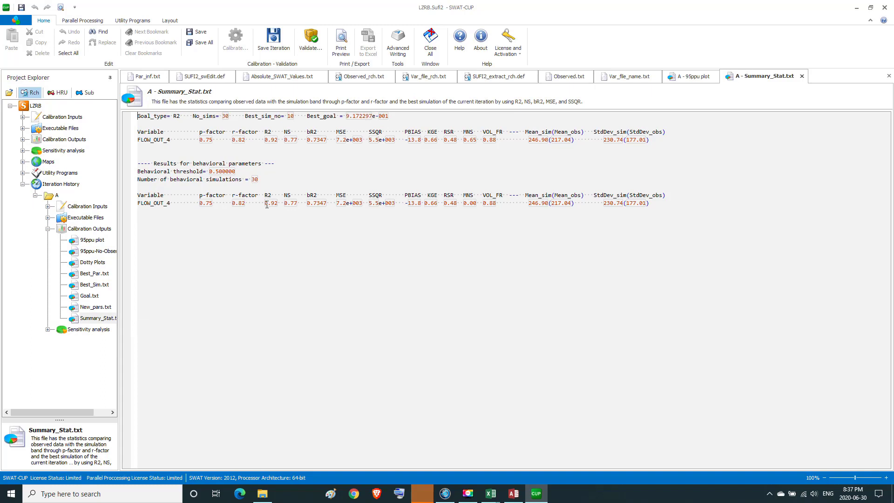
{"action": "left_click_drag", "start_coordinate": [262, 203], "coordinate": [278, 204]}
{"action": "left_click_drag", "start_coordinate": [284, 204], "coordinate": [298, 202]}
{"action": "left_click_drag", "start_coordinate": [444, 203], "coordinate": [421, 207]}
Step: Open STATISTIC PARAMETERS.doc from the desktop in Word and check the PBIAS value ranges and classifications in the classical objective functions table
{"action": "left_click", "coordinate": [858, 8]}
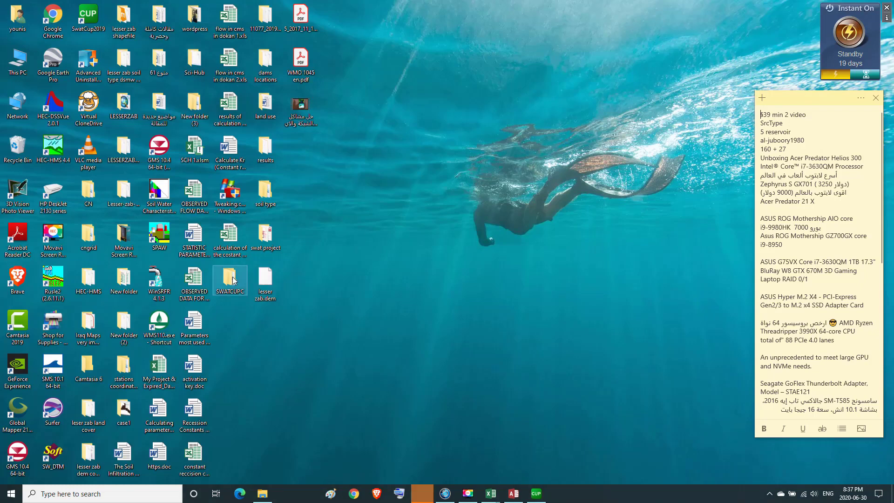
{"action": "double_click", "coordinate": [195, 237]}
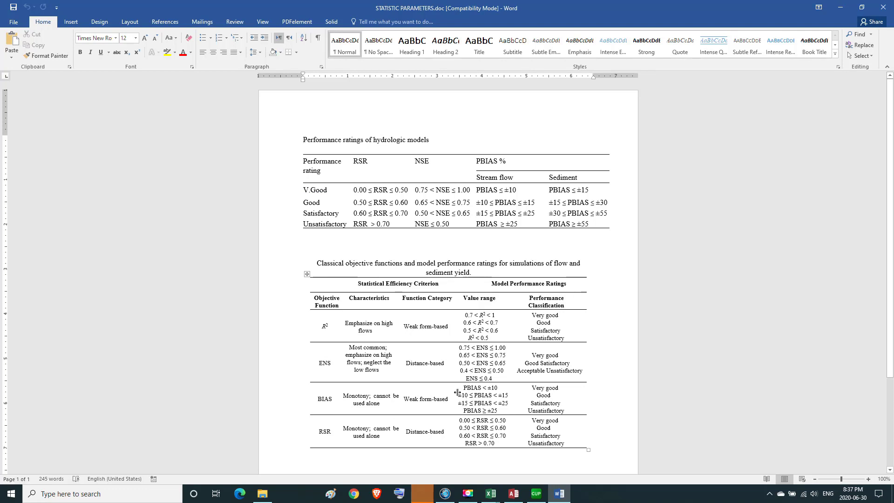
{"action": "left_click_drag", "start_coordinate": [457, 394], "coordinate": [504, 396]}
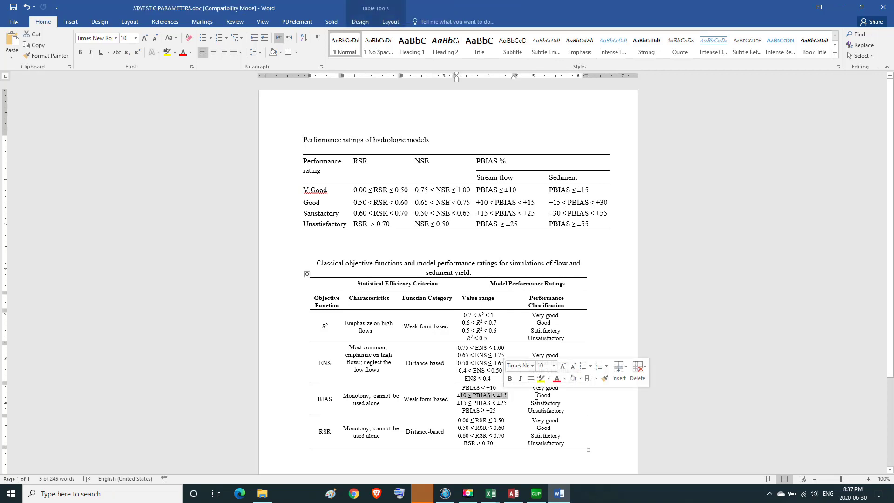
{"action": "left_click_drag", "start_coordinate": [536, 395], "coordinate": [559, 387]}
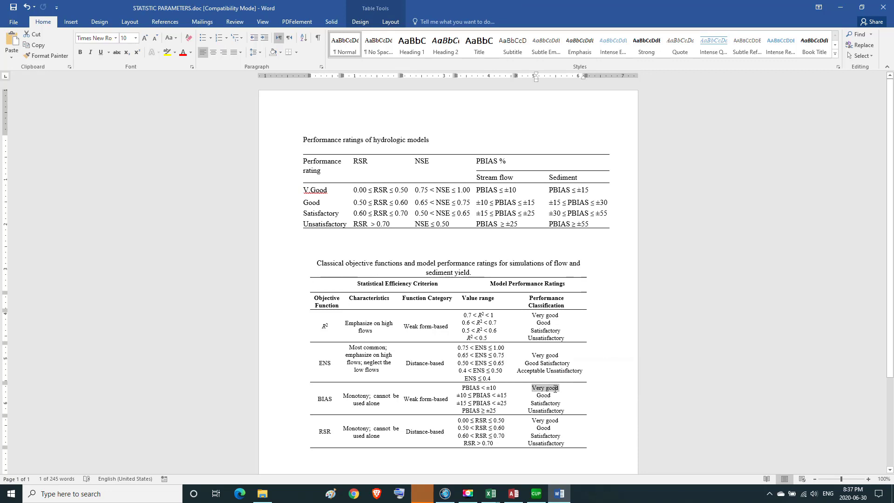
{"action": "left_click", "coordinate": [559, 387]}
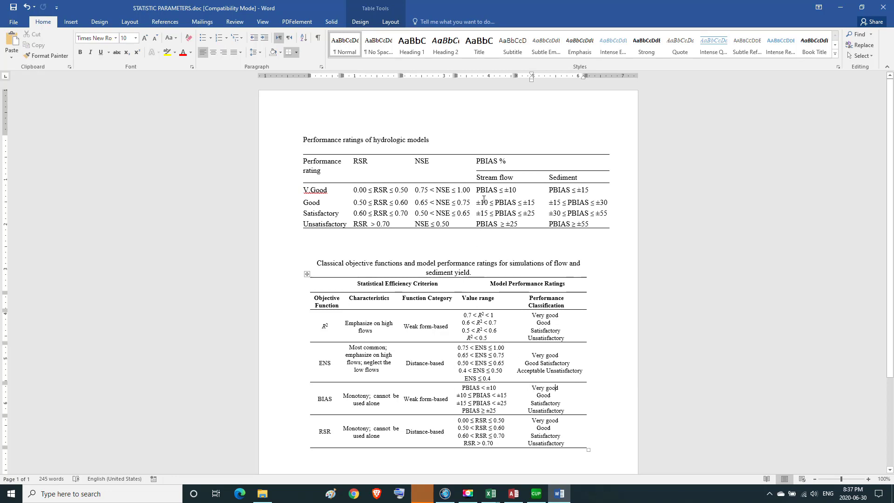
Step: Examine the RSR, NSE and stream flow PBIAS ranges of the Good rating in the hydrologic models performance table
{"action": "left_click_drag", "start_coordinate": [481, 202], "coordinate": [535, 203]}
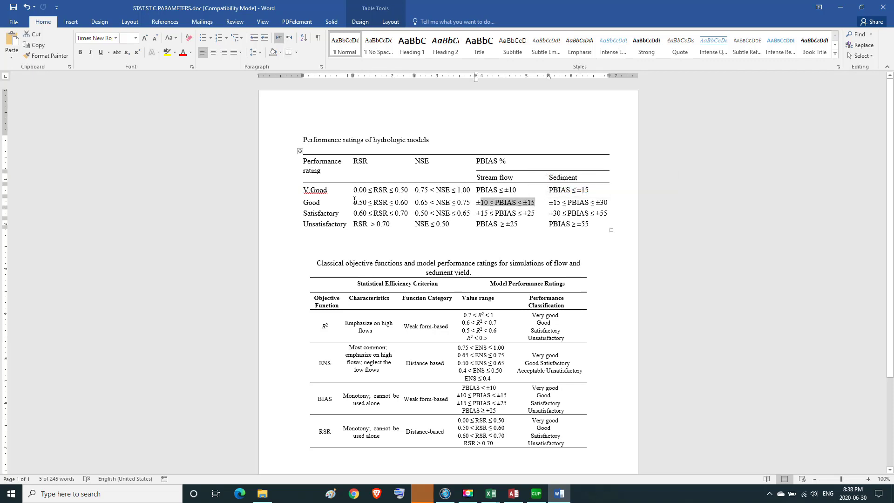
{"action": "left_click_drag", "start_coordinate": [354, 200], "coordinate": [428, 205]}
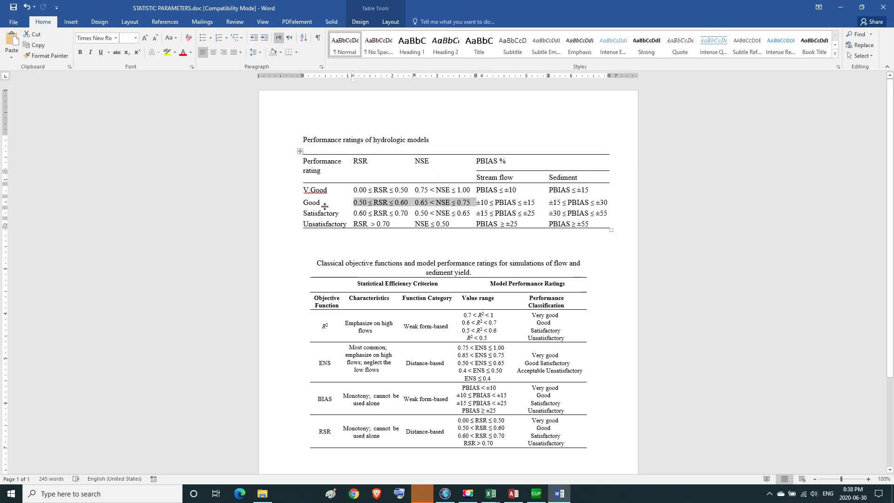
{"action": "left_click", "coordinate": [364, 203]}
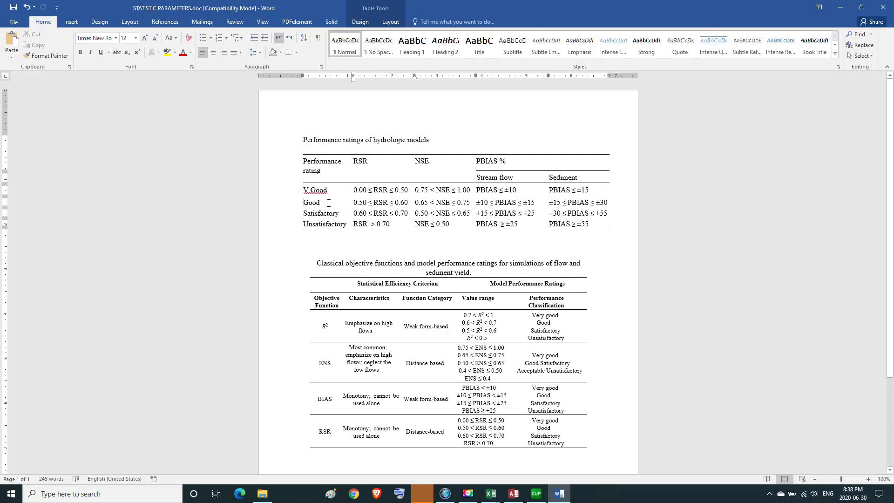
{"action": "left_click_drag", "start_coordinate": [317, 202], "coordinate": [521, 203]}
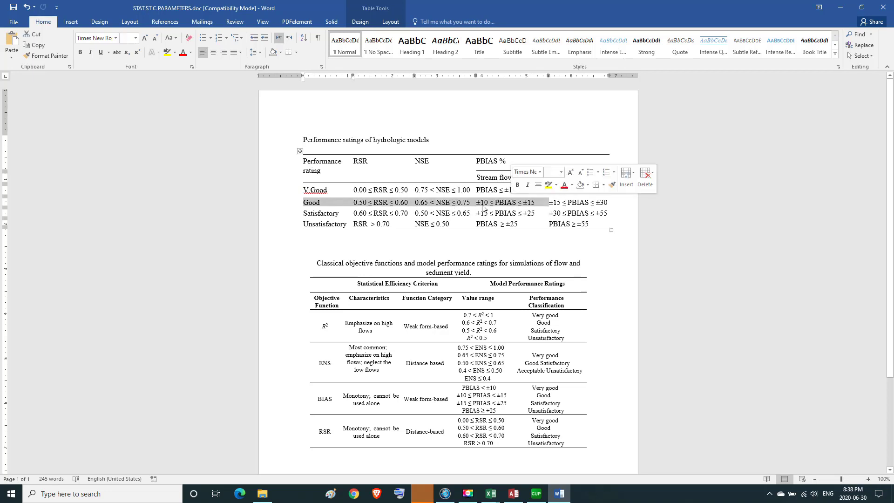
{"action": "left_click", "coordinate": [389, 199]}
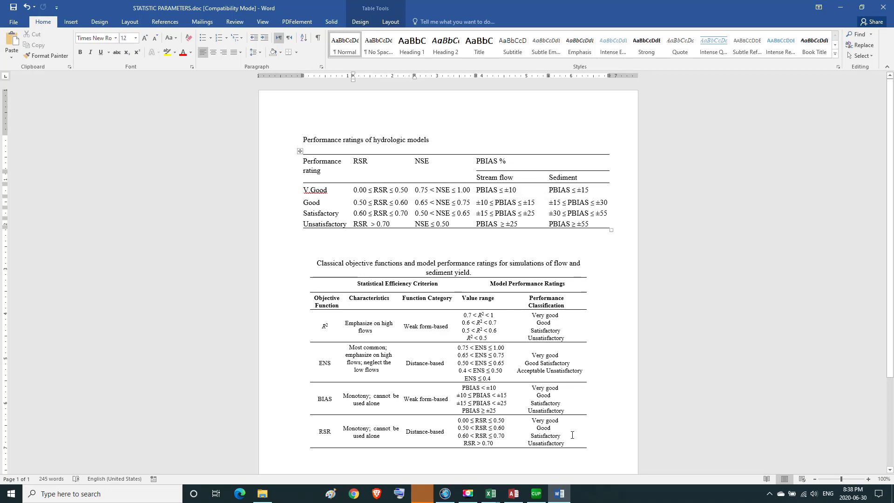
Step: Switch back to SWAT-CUP, open Observed.txt from the Objective Function calibration inputs and check the code listed for PBIAS
{"action": "left_click", "coordinate": [561, 498]}
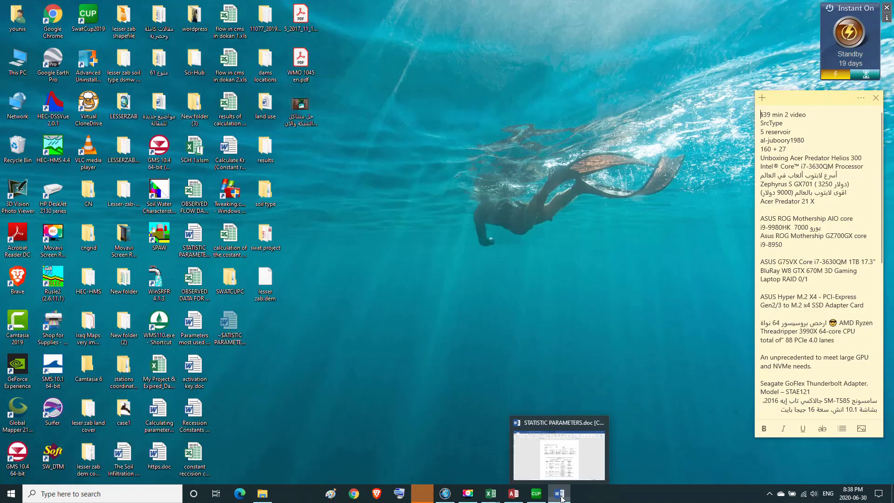
{"action": "left_click", "coordinate": [533, 496]}
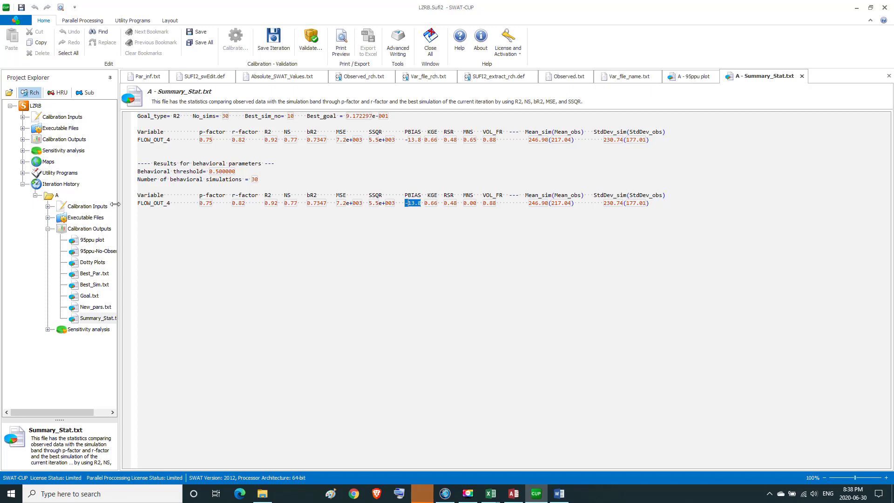
{"action": "double_click", "coordinate": [55, 117]}
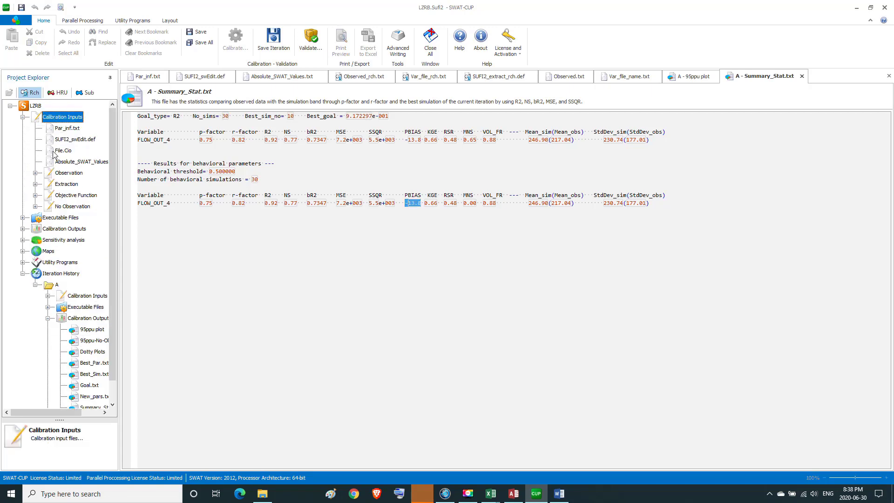
{"action": "double_click", "coordinate": [64, 196]}
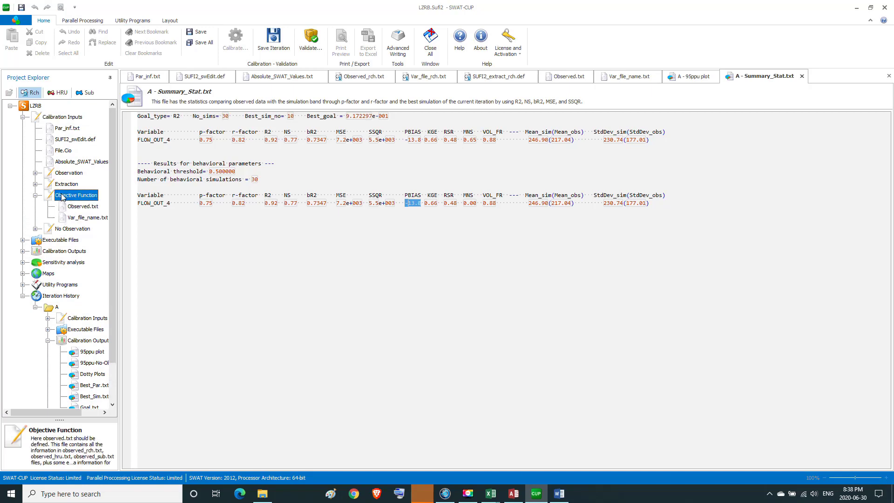
{"action": "double_click", "coordinate": [75, 207]}
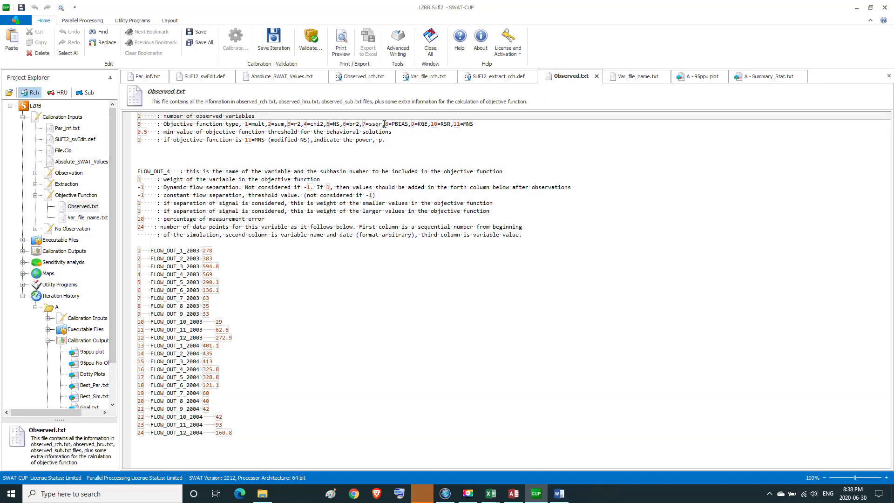
{"action": "left_click_drag", "start_coordinate": [385, 125], "coordinate": [408, 127]}
{"action": "left_click", "coordinate": [405, 133]}
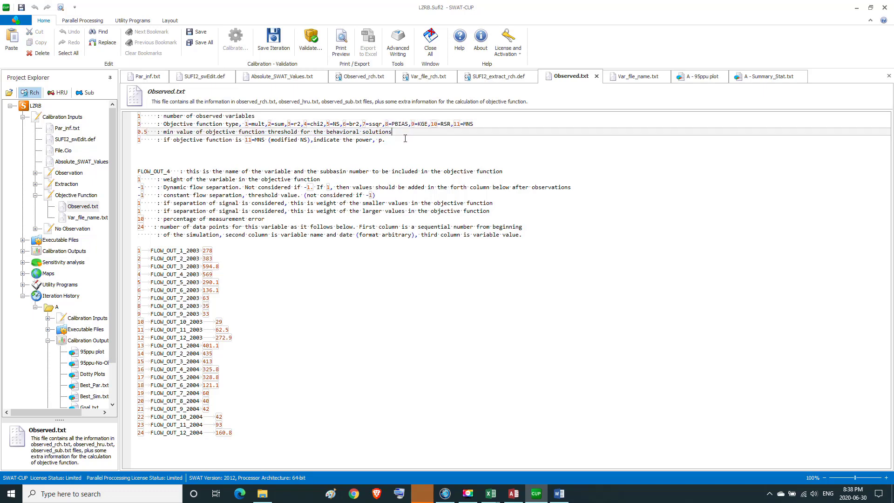
Step: Set the objective function type in Observed.txt to 8 (PBIAS) and collapse the iteration history
{"action": "left_click", "coordinate": [142, 124]}
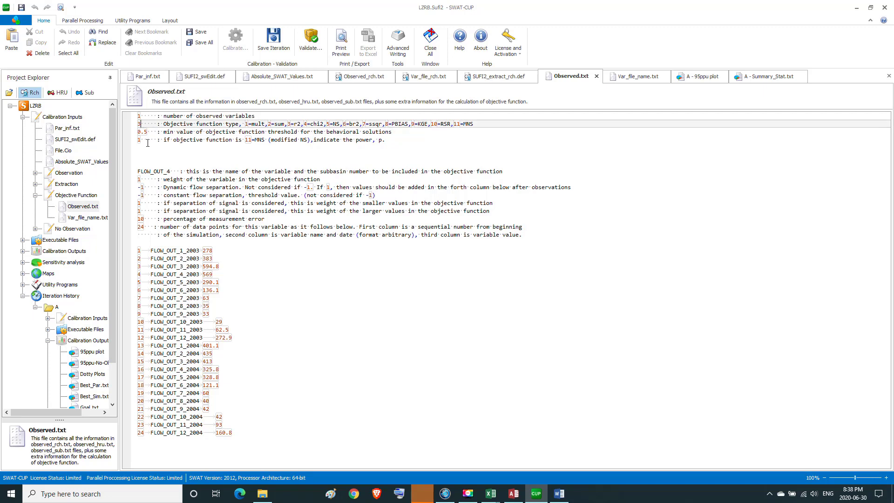
{"action": "key", "text": "BackSpace"}
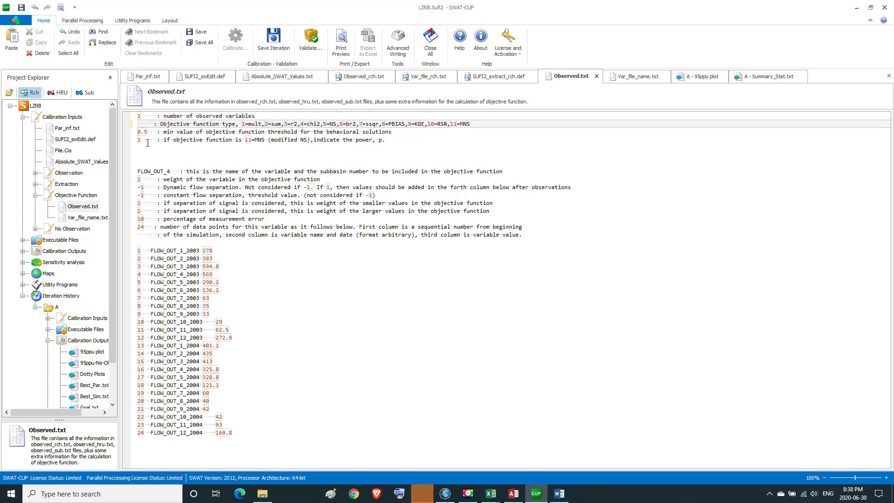
{"action": "type", "text": "8"}
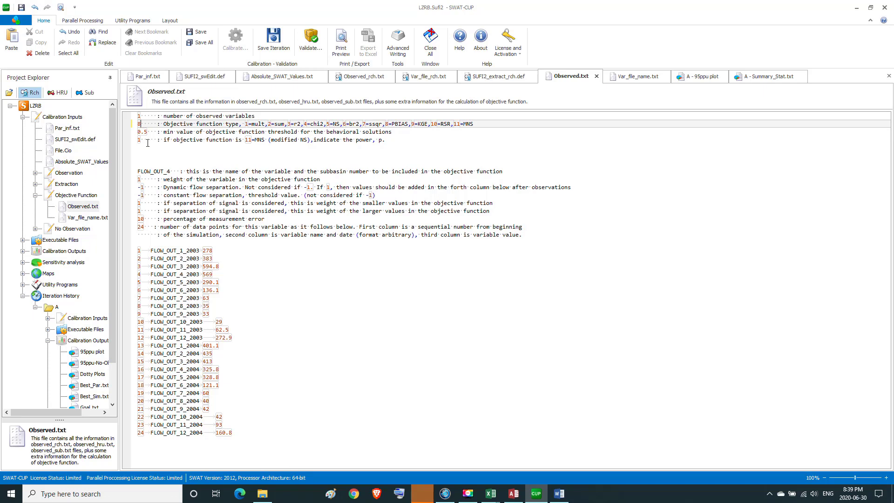
{"action": "left_click", "coordinate": [35, 307]}
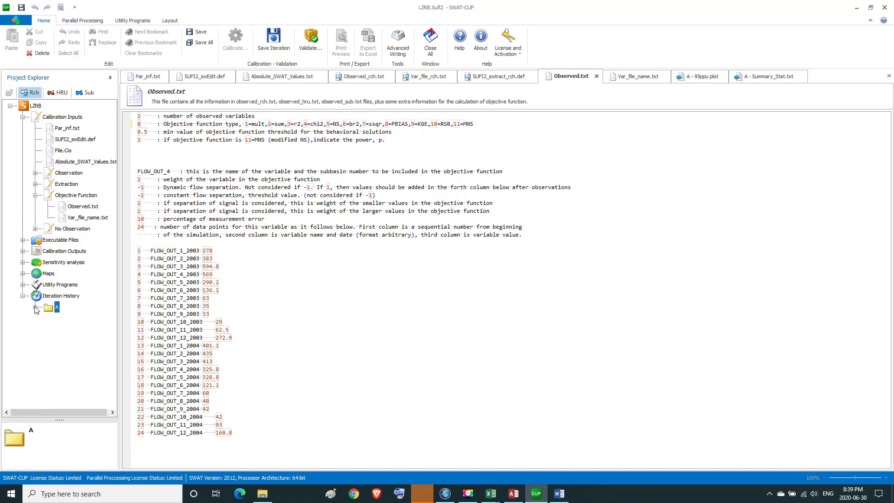
{"action": "left_click", "coordinate": [22, 296]}
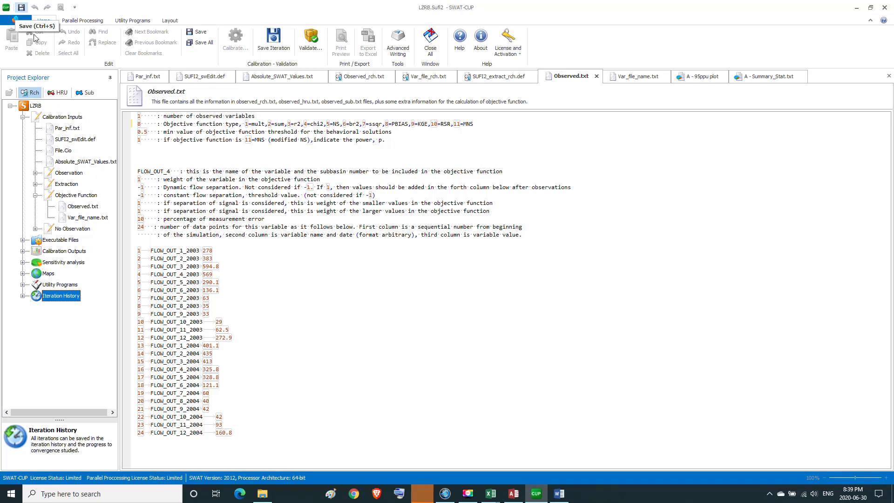
Step: Check the calibration parameters in Par_inf.txt, then return to Observed.txt and save it
{"action": "double_click", "coordinate": [68, 128]}
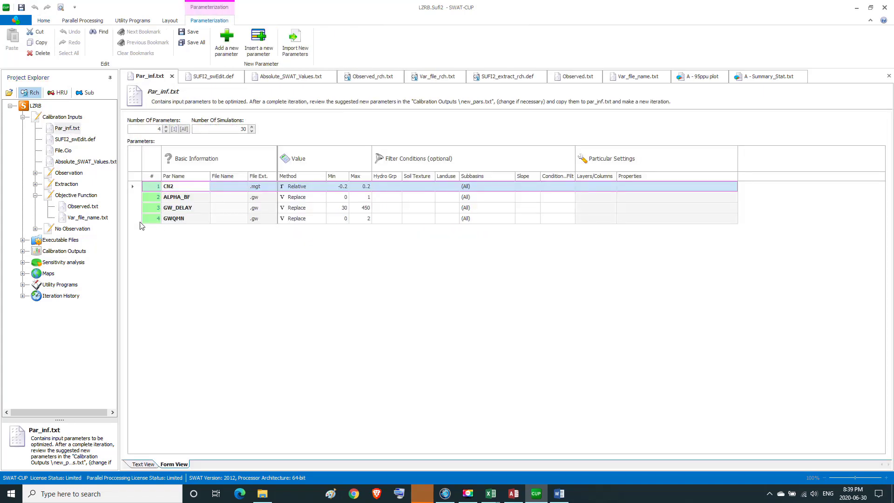
{"action": "double_click", "coordinate": [75, 196]}
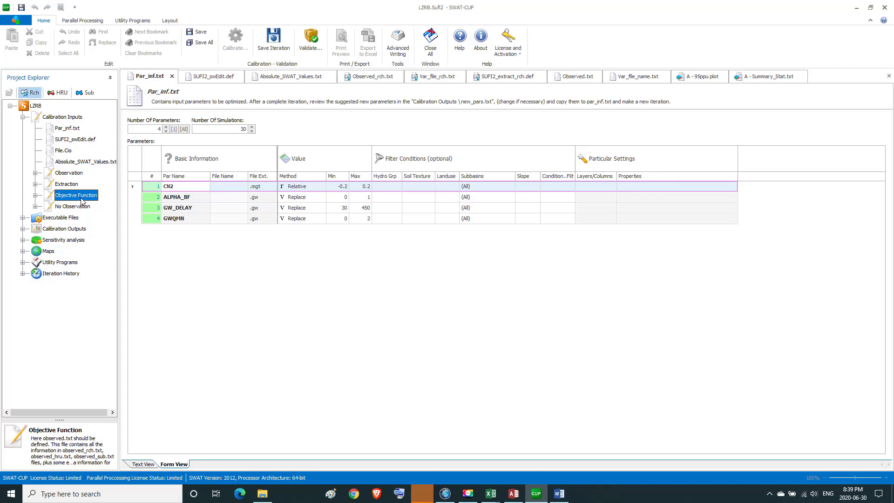
{"action": "double_click", "coordinate": [81, 198]}
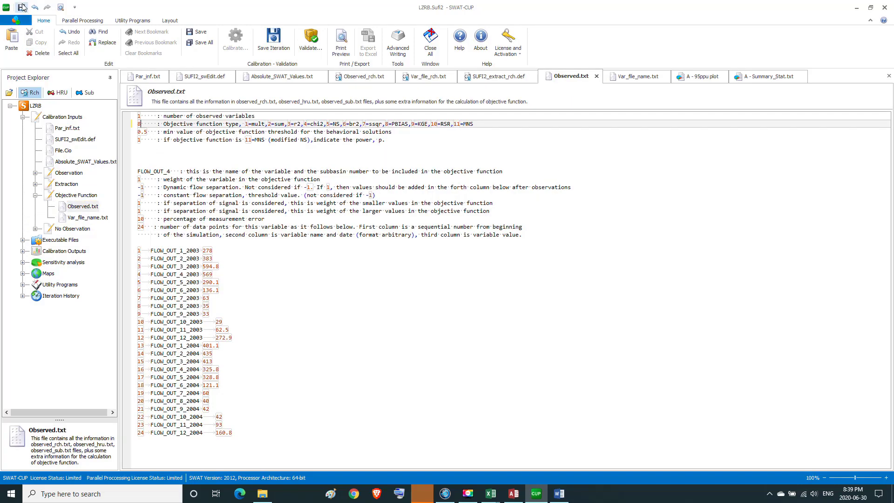
{"action": "left_click", "coordinate": [20, 7]}
{"action": "left_click", "coordinate": [469, 496]}
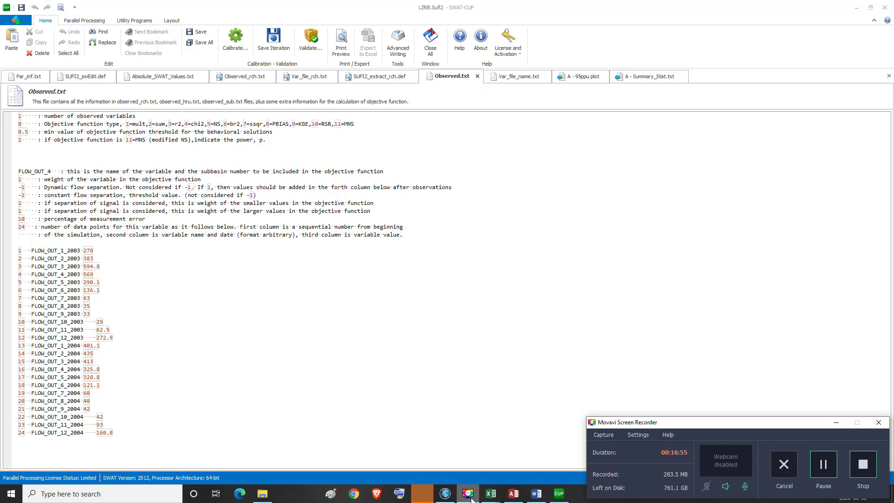
{"action": "left_click", "coordinate": [469, 496]}
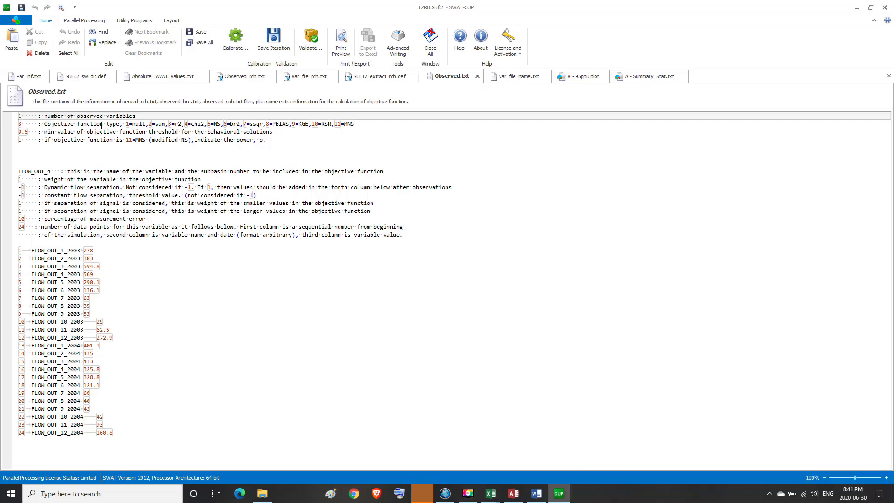
Step: Start the calibration with all items executed and complete SUFI2_pre.bat, confirming deletion of the existing SUFI2.OUT files
{"action": "left_click", "coordinate": [20, 123]}
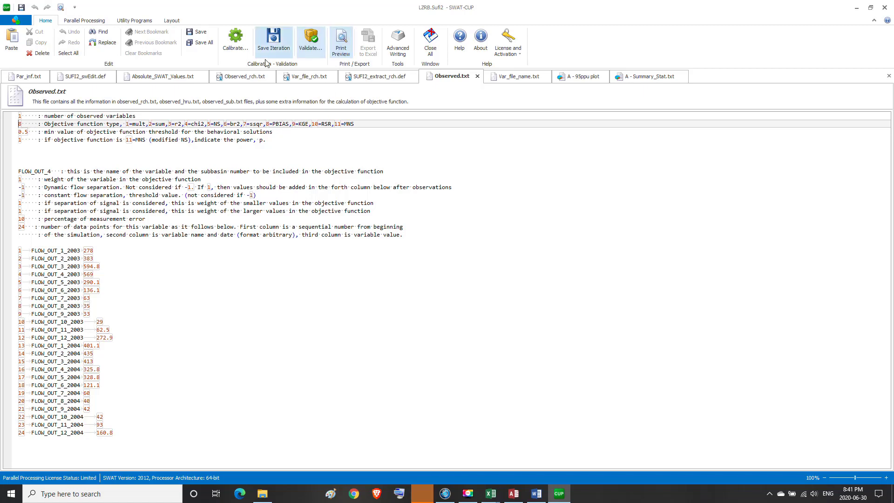
{"action": "left_click", "coordinate": [237, 46]}
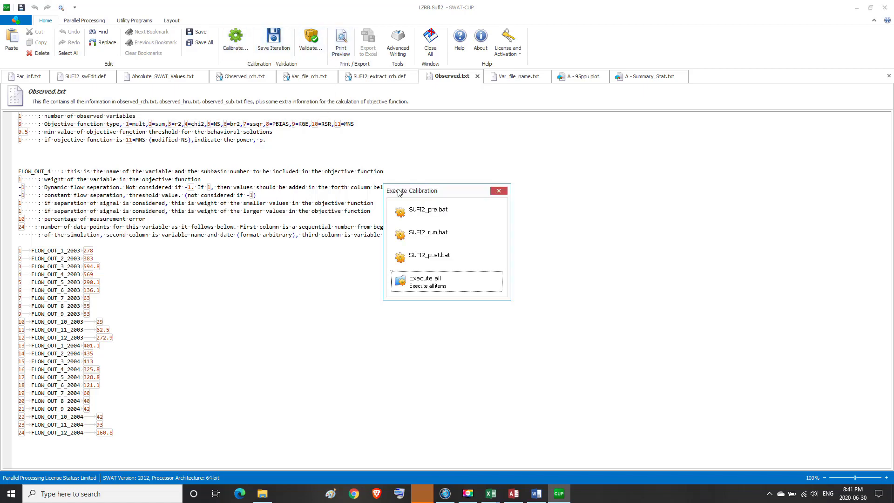
{"action": "left_click", "coordinate": [424, 276]}
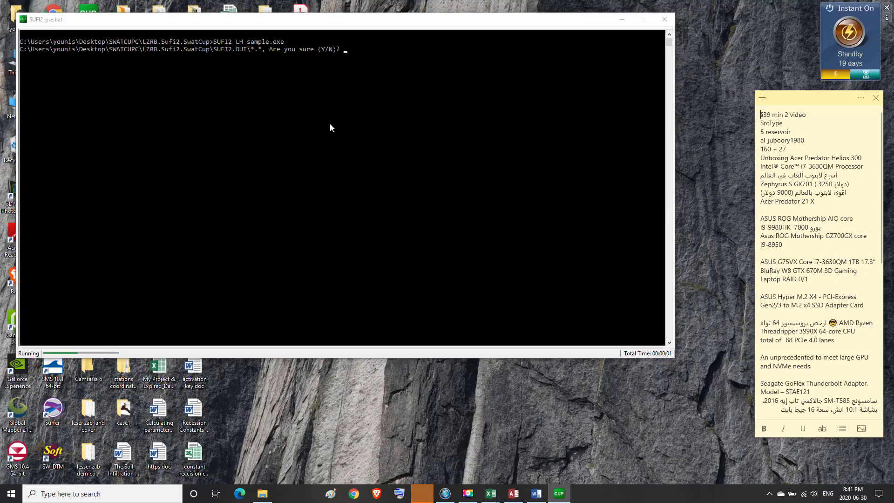
{"action": "type", "text": "Y"}
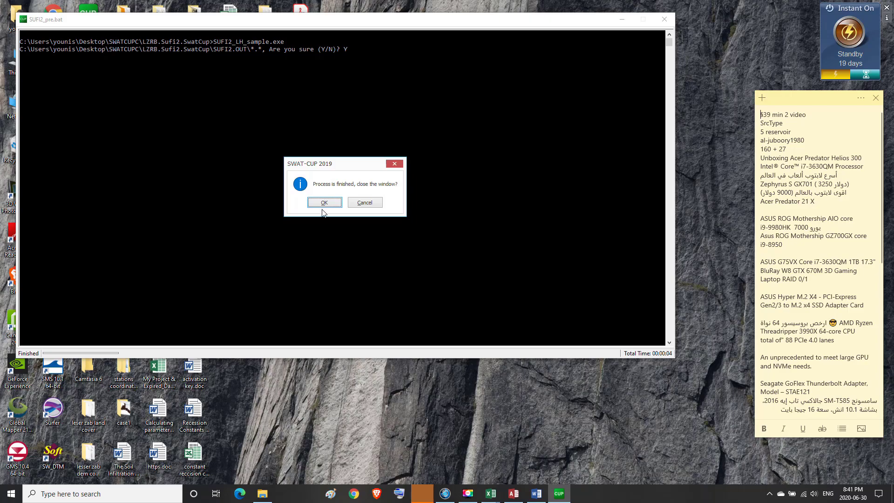
{"action": "left_click", "coordinate": [324, 203]}
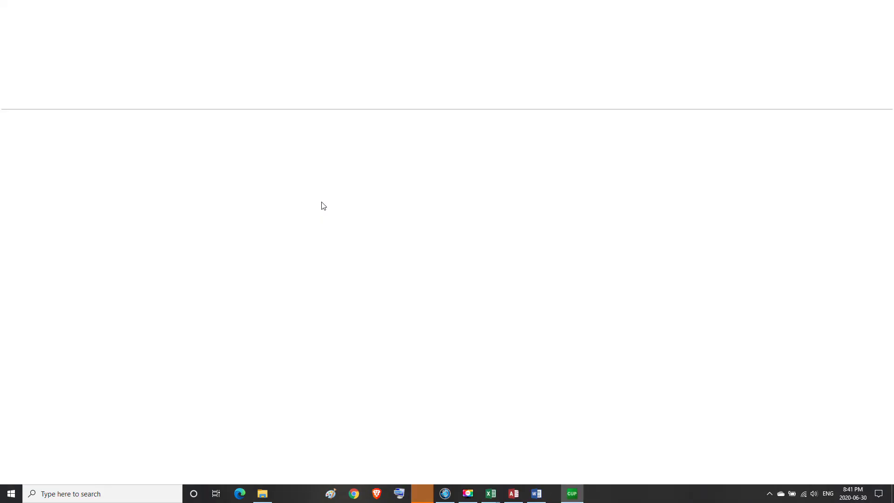
Step: Run SUFI2_run.bat and SUFI2_post.bat through to completion, closing each finished process window
{"action": "left_click", "coordinate": [425, 257]}
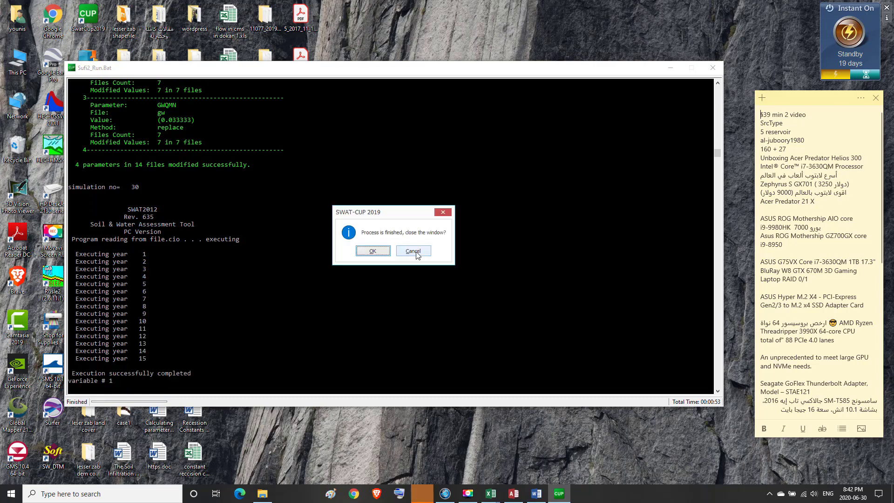
{"action": "left_click", "coordinate": [374, 250]}
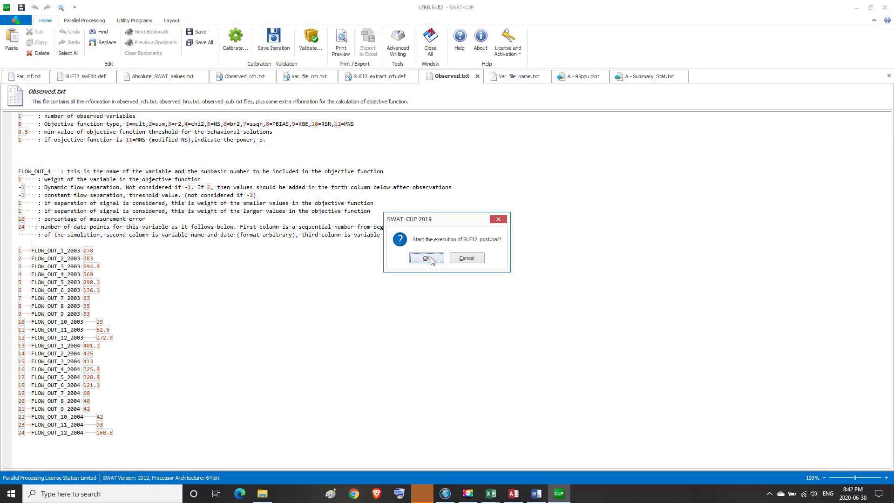
{"action": "left_click", "coordinate": [426, 258]}
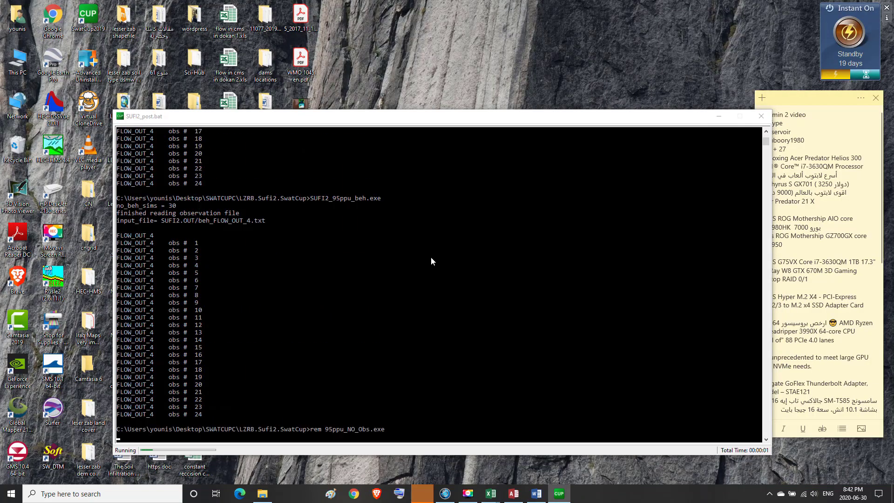
{"action": "left_click", "coordinate": [418, 299]}
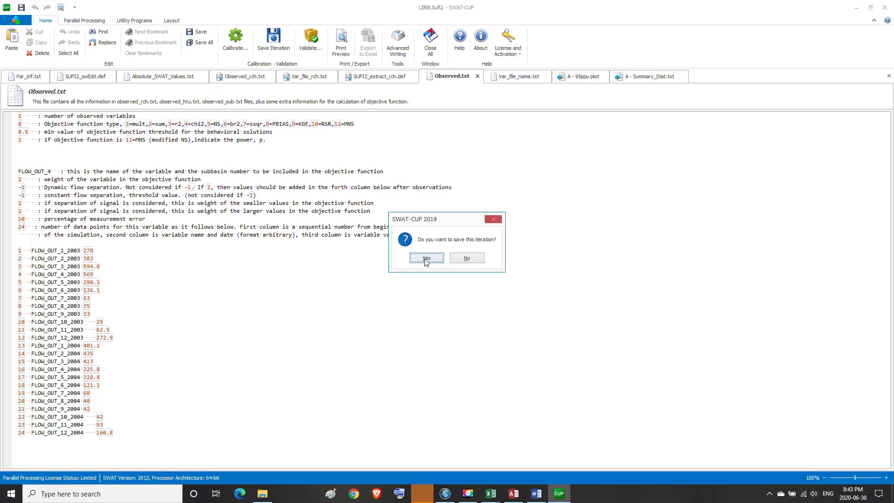
Step: Save the completed calibration run as a new iteration named B
{"action": "left_click", "coordinate": [424, 259]}
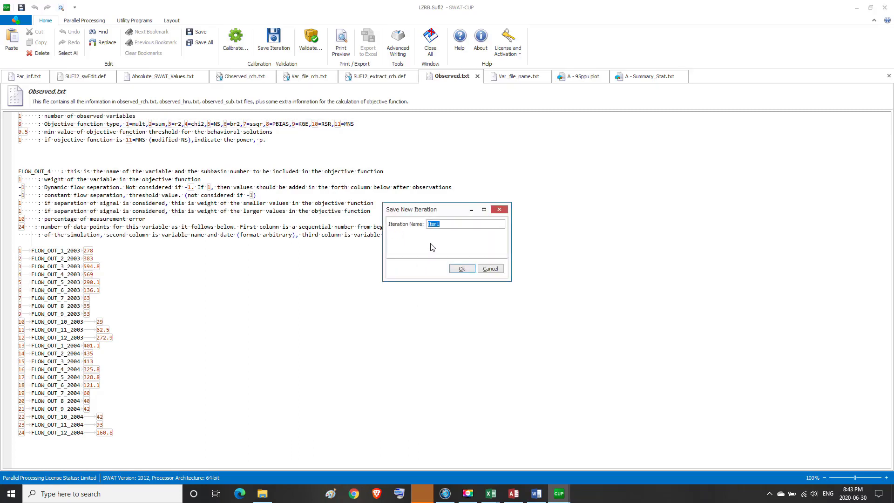
{"action": "type", "text": "B"}
{"action": "left_click", "coordinate": [461, 270]}
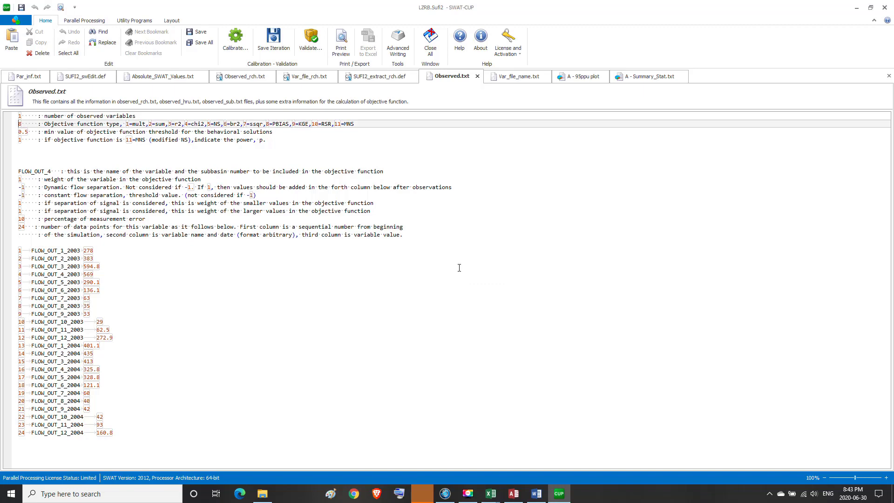
{"action": "left_click", "coordinate": [467, 493]}
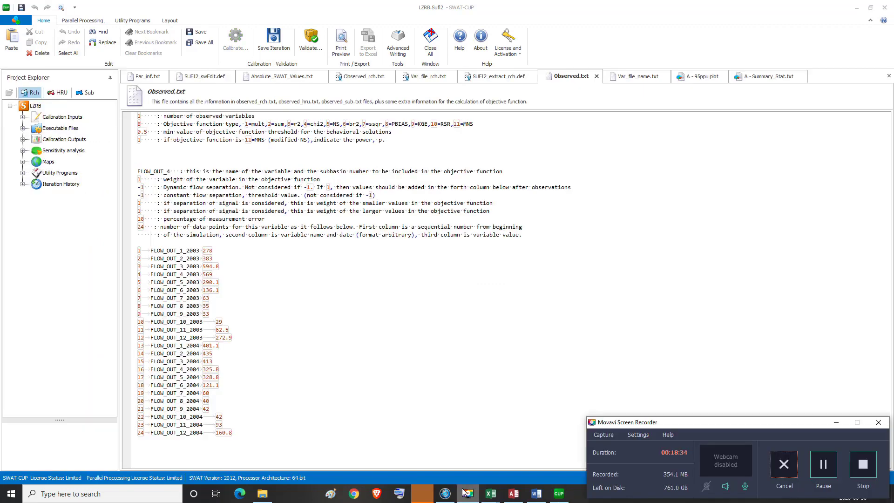
{"action": "left_click", "coordinate": [466, 493]}
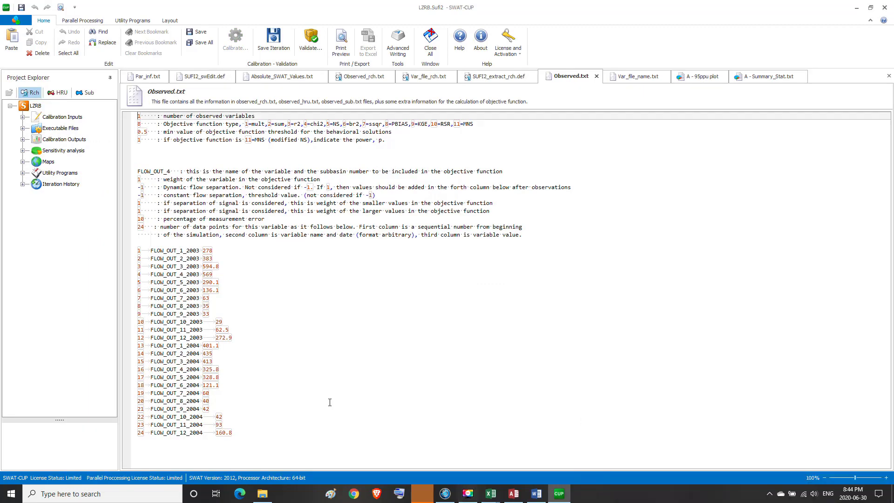
Step: Open the 95ppu plot from iteration B's calibration outputs and compare the observed and best-estimation FLOW_OUT_4 curves
{"action": "left_click", "coordinate": [55, 186]}
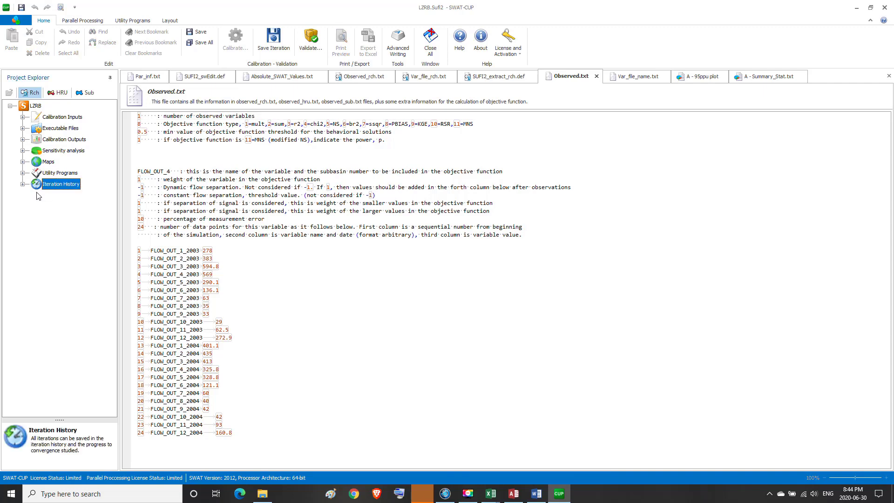
{"action": "left_click", "coordinate": [22, 185]}
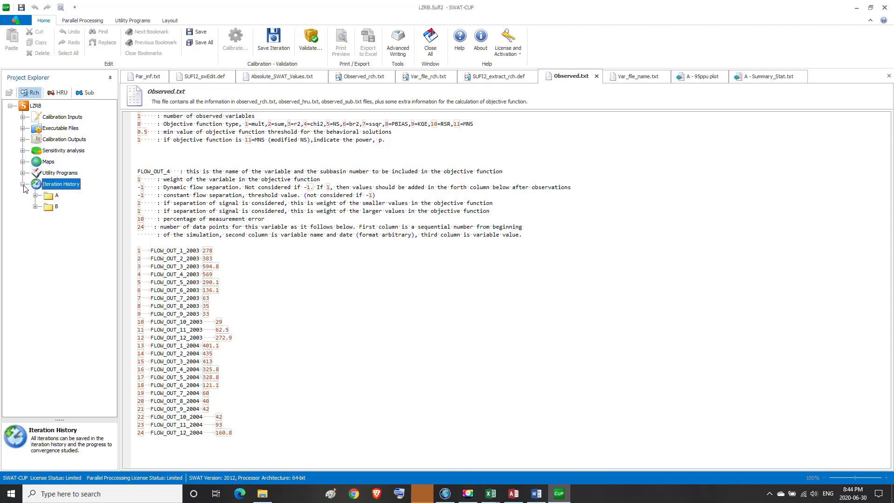
{"action": "left_click", "coordinate": [48, 208]}
{"action": "left_click", "coordinate": [36, 206]}
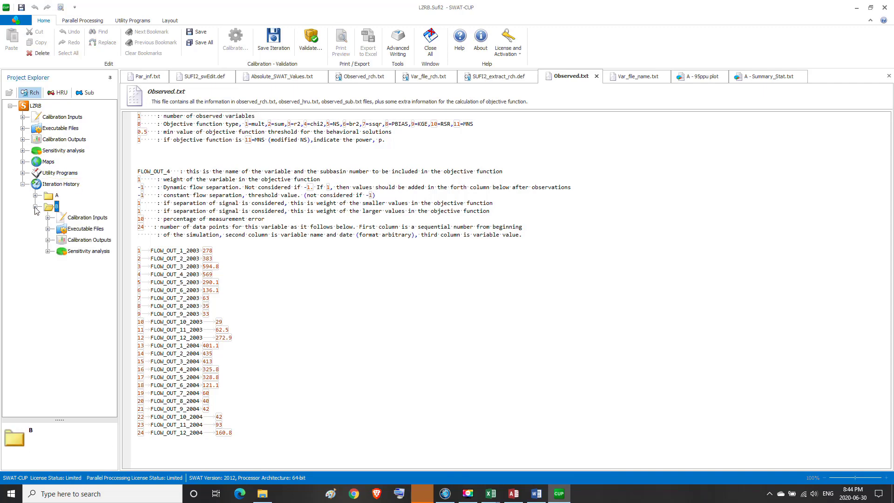
{"action": "left_click", "coordinate": [72, 241]}
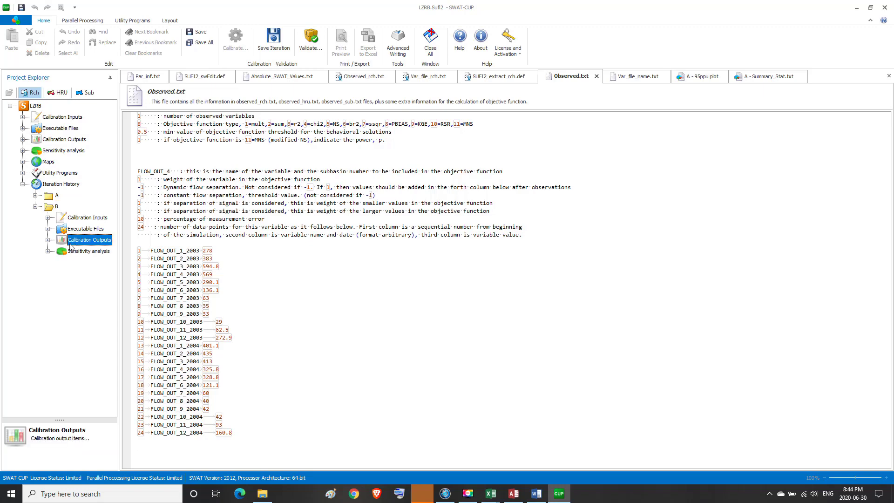
{"action": "left_click", "coordinate": [48, 240]}
{"action": "double_click", "coordinate": [91, 251]}
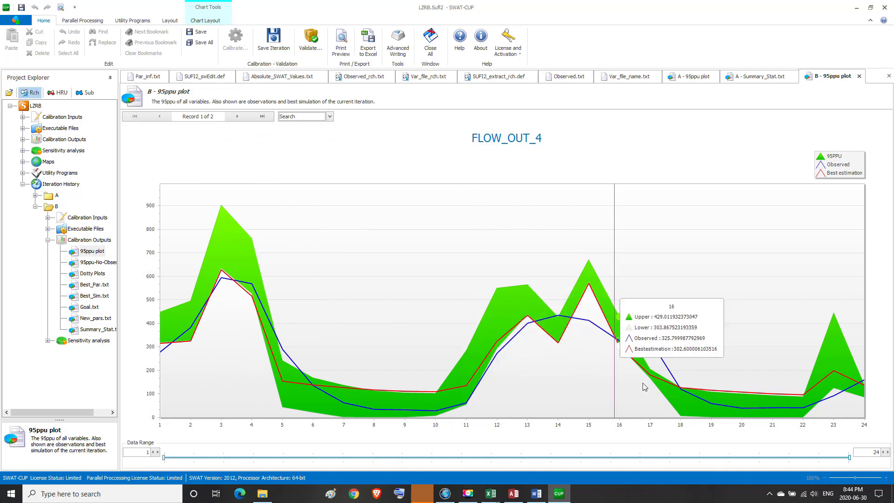
{"action": "mouse_move", "coordinate": [404, 394]}
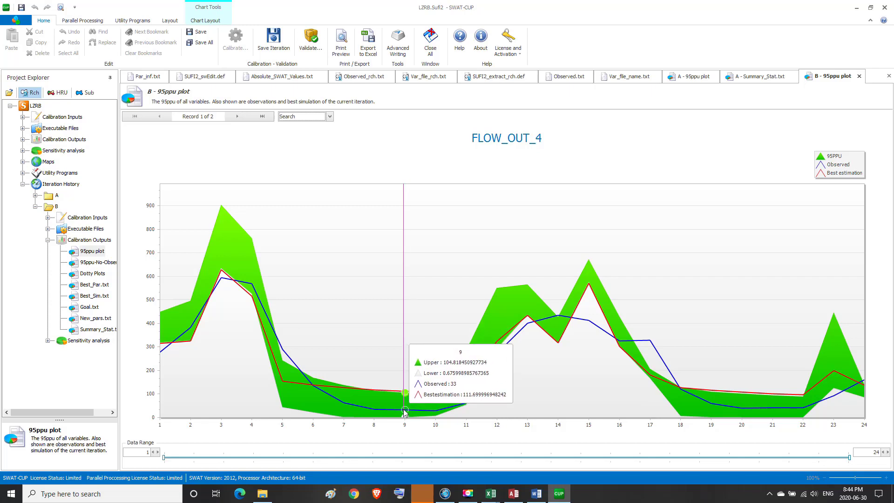
Step: Open iteration B's Summary_Stat.txt and examine the behavioral R2, NS, PBIAS and RSR values for FLOW_OUT_4
{"action": "double_click", "coordinate": [88, 328]}
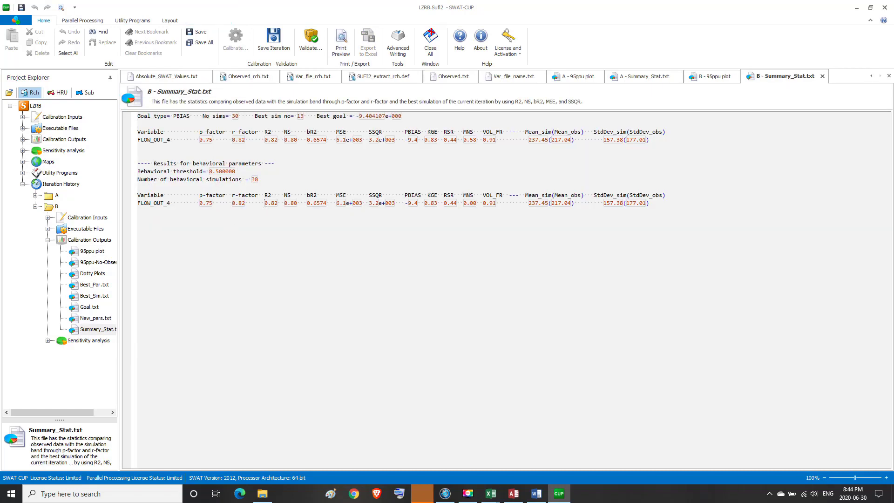
{"action": "left_click_drag", "start_coordinate": [264, 203], "coordinate": [278, 205]}
{"action": "left_click_drag", "start_coordinate": [284, 203], "coordinate": [299, 208]}
{"action": "left_click_drag", "start_coordinate": [404, 204], "coordinate": [419, 205]}
{"action": "left_click_drag", "start_coordinate": [443, 205], "coordinate": [458, 207]}
{"action": "left_click", "coordinate": [455, 217]}
{"action": "left_click_drag", "start_coordinate": [264, 203], "coordinate": [278, 207]}
{"action": "left_click_drag", "start_coordinate": [409, 203], "coordinate": [419, 203]}
{"action": "left_click", "coordinate": [417, 206]}
{"action": "left_click_drag", "start_coordinate": [262, 204], "coordinate": [277, 206]}
{"action": "left_click", "coordinate": [271, 224]}
Step: Collapse the iteration history and expand the project's Calibration Inputs
{"action": "left_click", "coordinate": [35, 206]}
{"action": "left_click", "coordinate": [23, 184]}
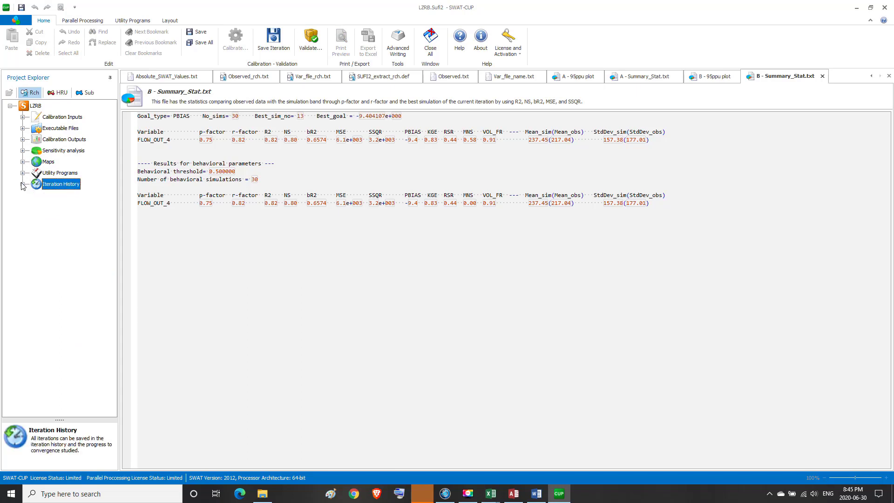
{"action": "double_click", "coordinate": [62, 117]}
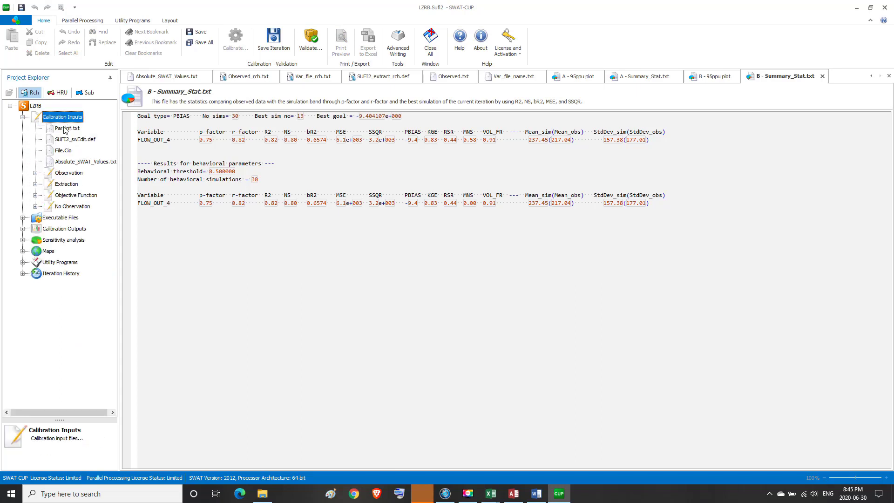
Step: Open the Par_inf.txt calibration input, and open the desktop Word document on the parameters most used for SWAT calibration
{"action": "double_click", "coordinate": [66, 128]}
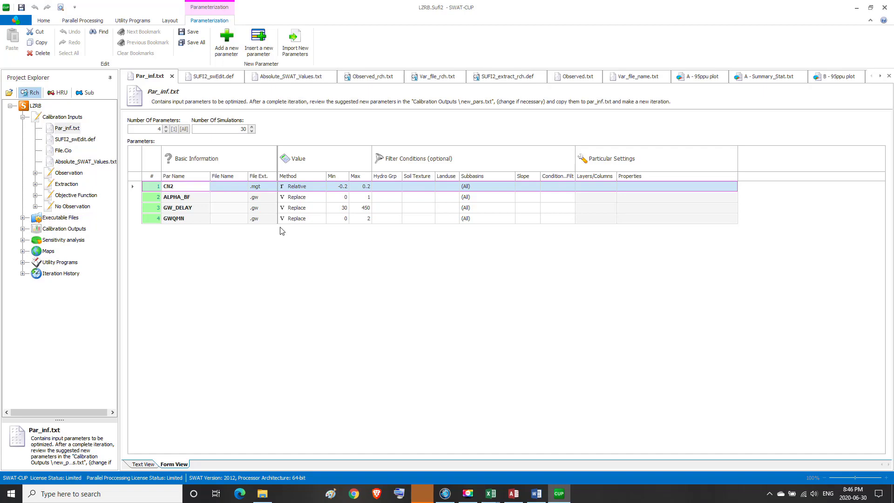
{"action": "left_click", "coordinate": [856, 8]}
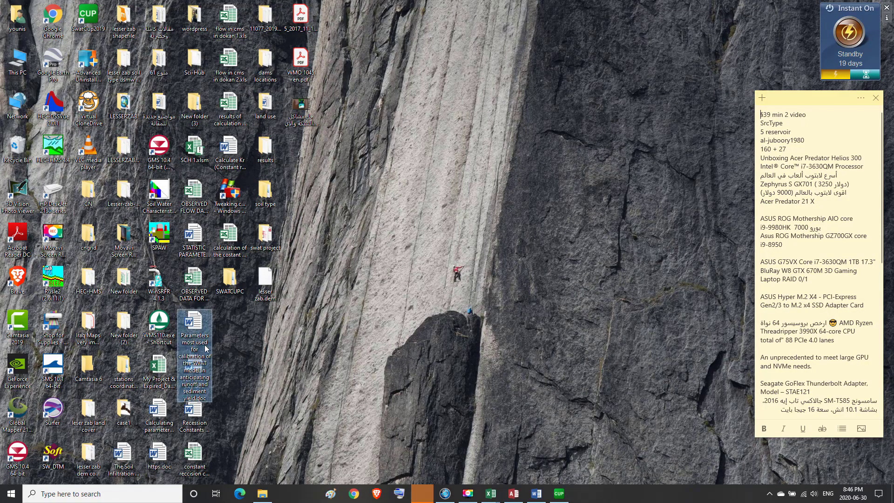
{"action": "left_click", "coordinate": [204, 366]}
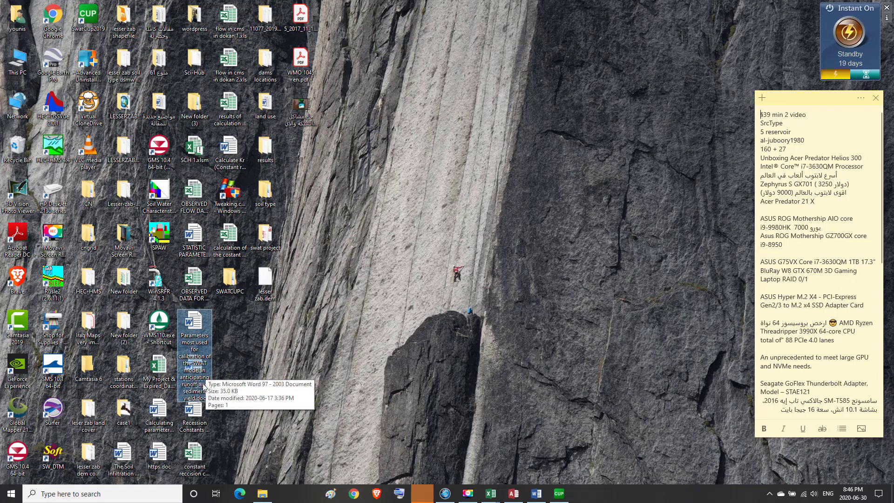
{"action": "double_click", "coordinate": [195, 324]}
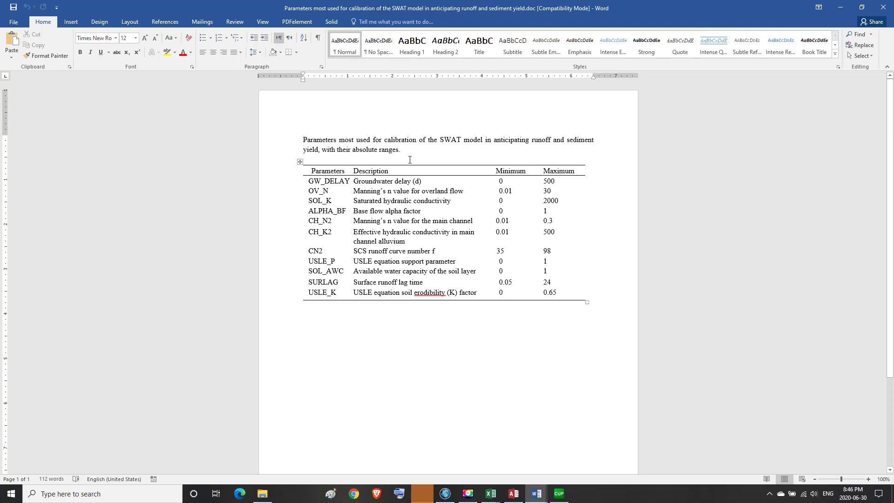
Step: Examine the descriptions and absolute ranges of GW_DELAY, ALPHA_BF, CN2 and SOL_AWC in the parameter table
{"action": "left_click_drag", "start_coordinate": [307, 181], "coordinate": [350, 181]}
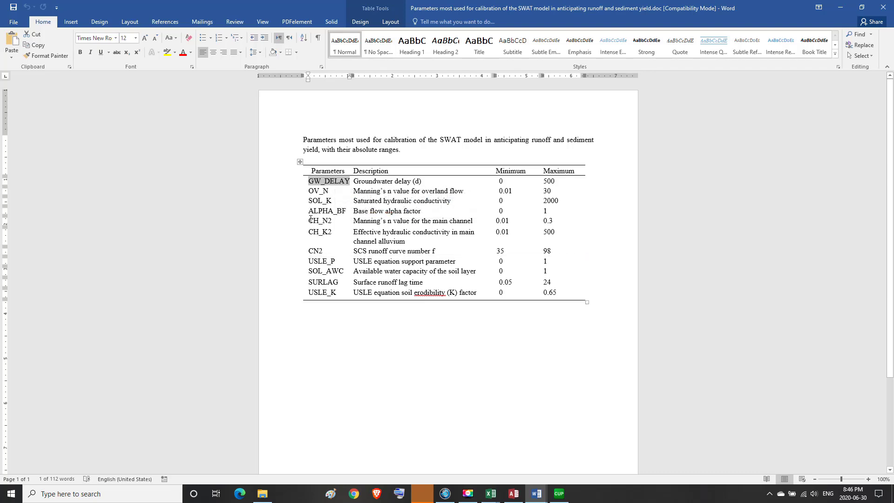
{"action": "left_click_drag", "start_coordinate": [311, 211], "coordinate": [343, 212]}
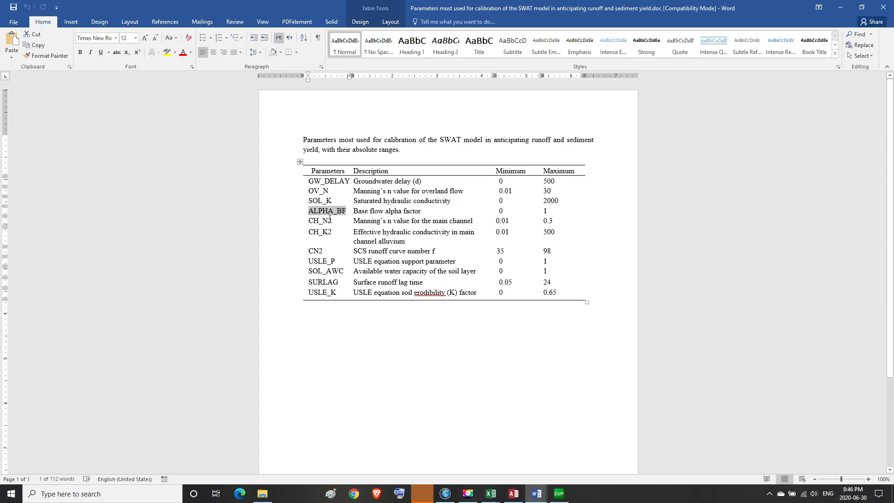
{"action": "left_click", "coordinate": [330, 219]}
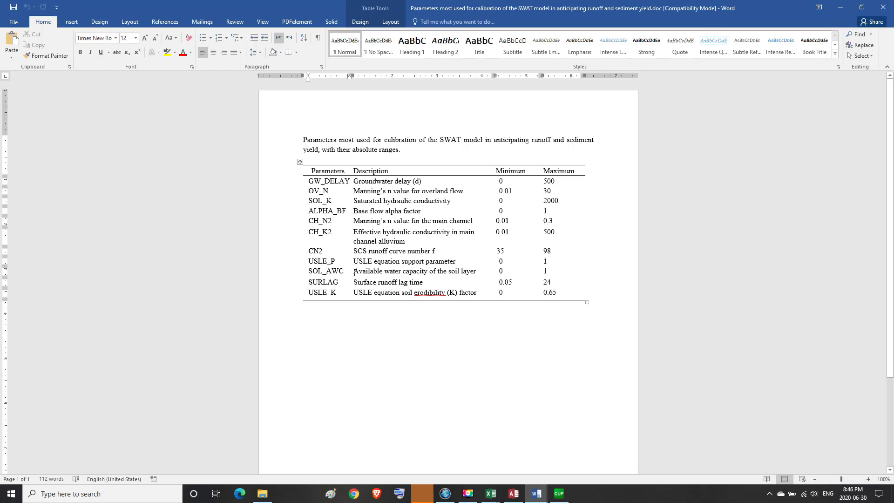
{"action": "left_click_drag", "start_coordinate": [353, 272], "coordinate": [468, 273]}
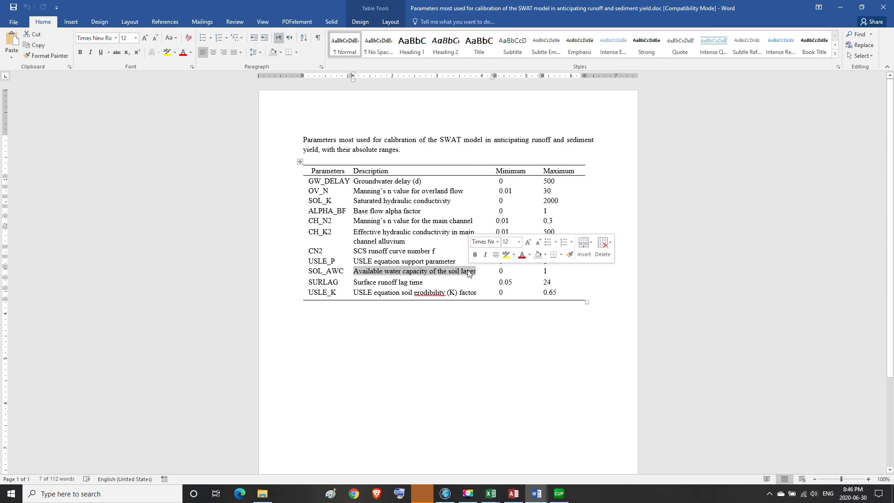
{"action": "left_click", "coordinate": [325, 276]}
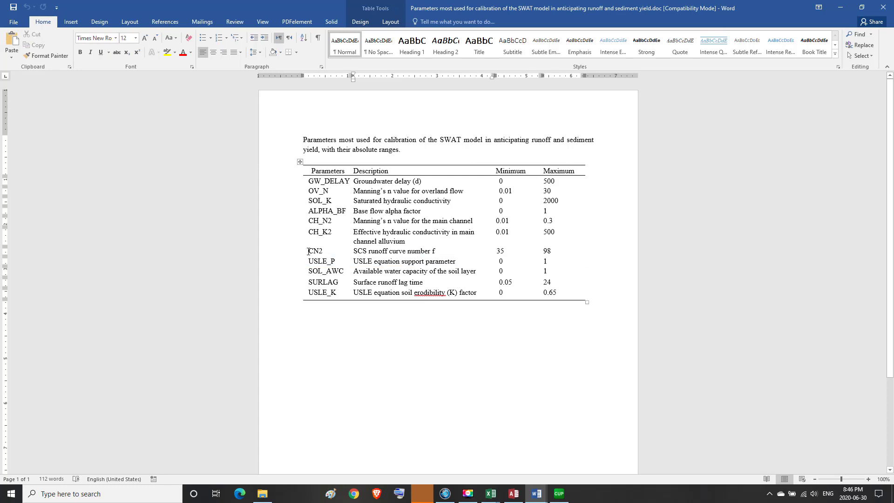
{"action": "left_click_drag", "start_coordinate": [307, 251], "coordinate": [327, 251]}
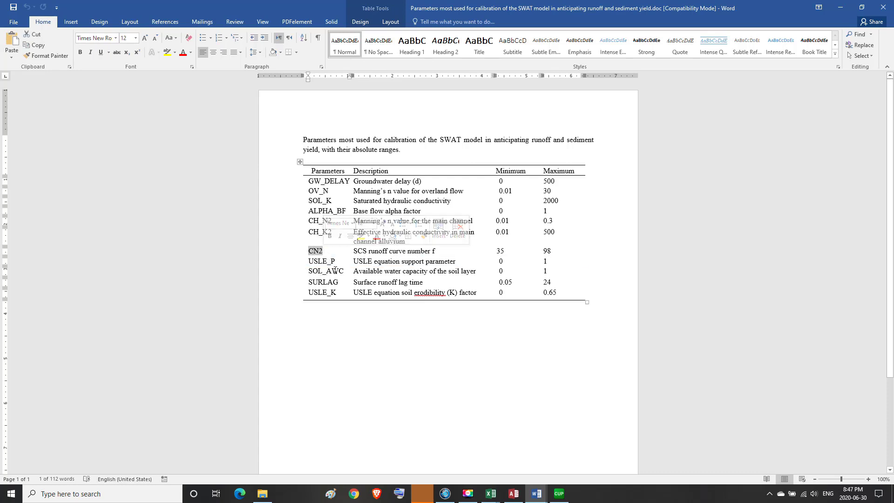
{"action": "left_click", "coordinate": [335, 271]}
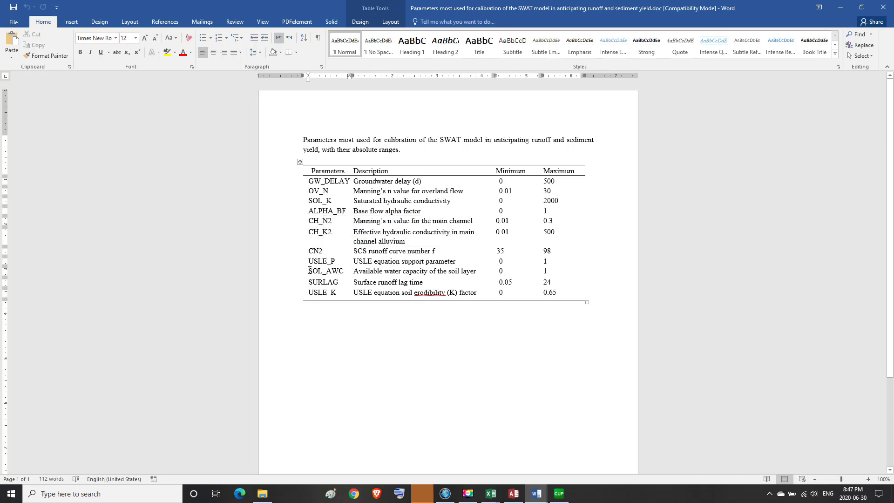
{"action": "left_click_drag", "start_coordinate": [310, 270], "coordinate": [367, 272]}
{"action": "left_click_drag", "start_coordinate": [443, 269], "coordinate": [544, 271]}
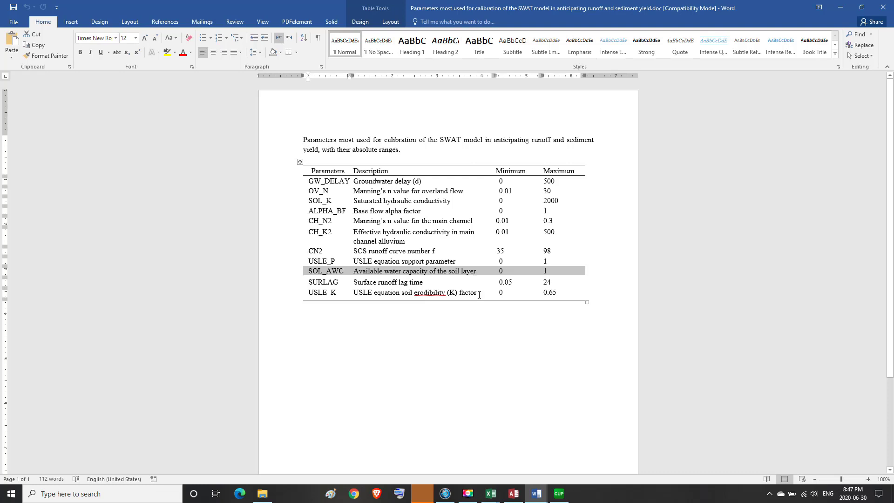
Step: Switch back to SWAT-CUP and add the SOL_AWC (.sol) parameter to Par_inf.txt, filtering the parameter names by SOL_A
{"action": "left_click", "coordinate": [558, 493]}
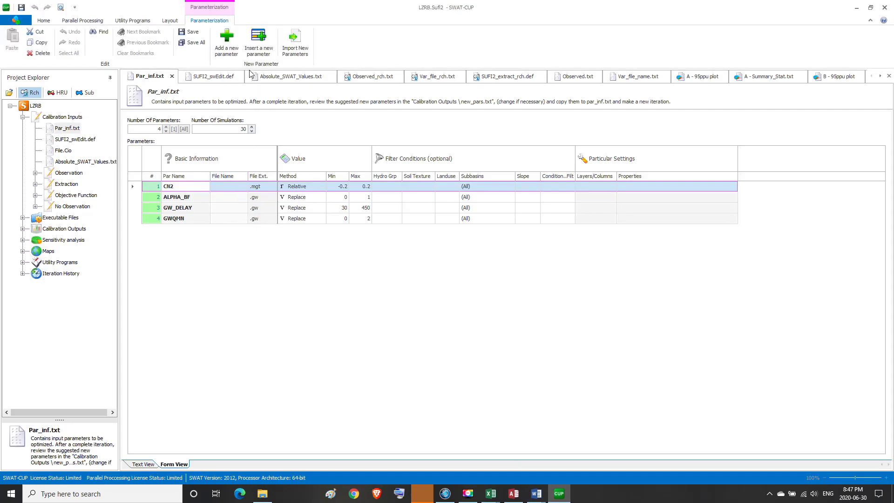
{"action": "left_click", "coordinate": [226, 39]}
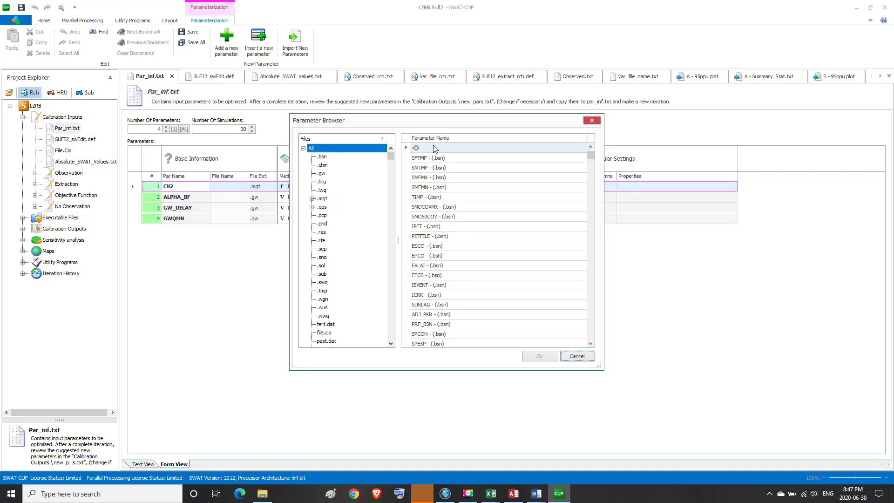
{"action": "left_click", "coordinate": [429, 148]}
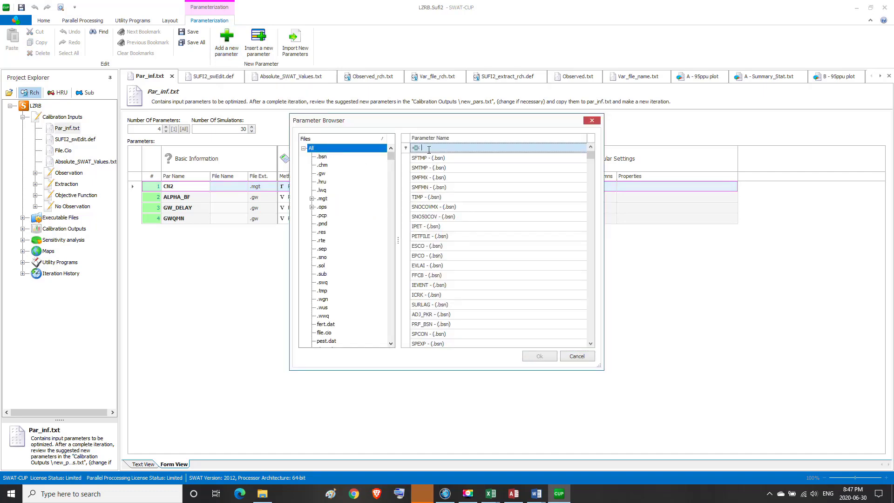
{"action": "type", "text": "S"}
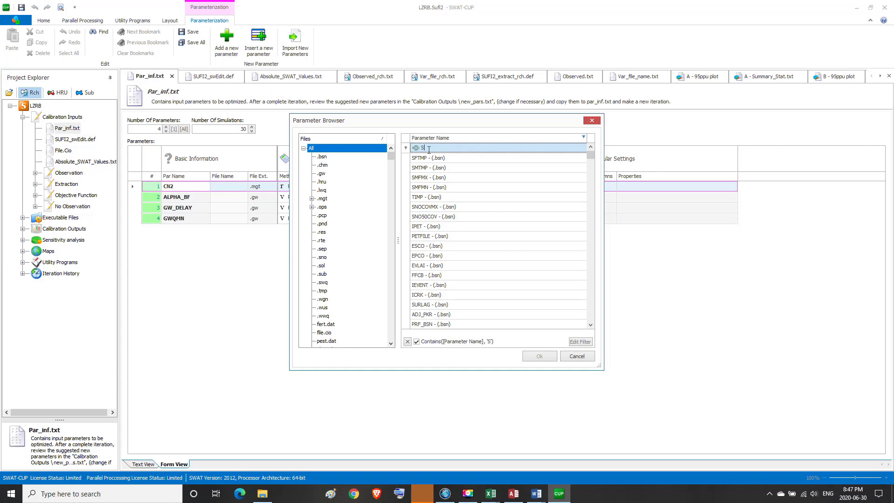
{"action": "type", "text": "OL"}
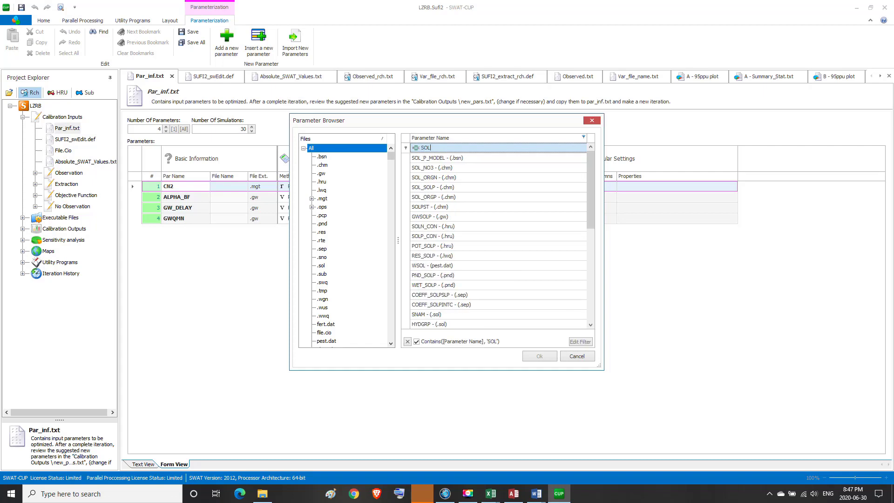
{"action": "type", "text": "_A"}
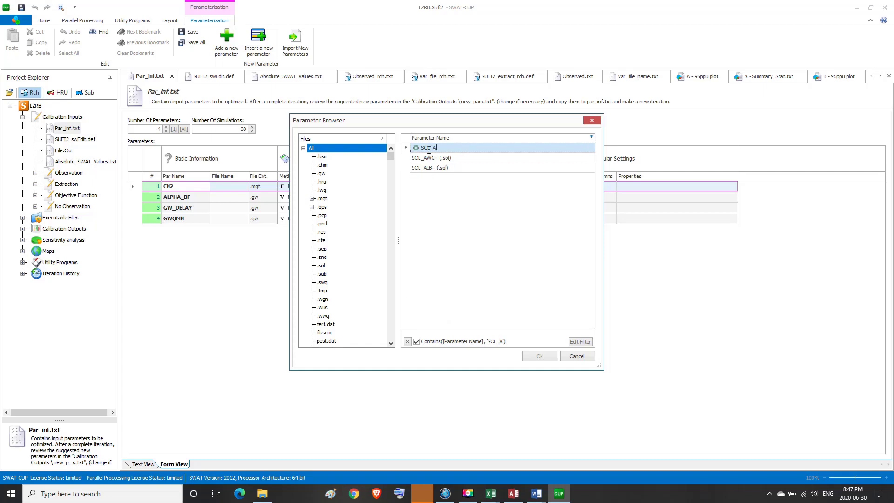
{"action": "left_click", "coordinate": [426, 159]}
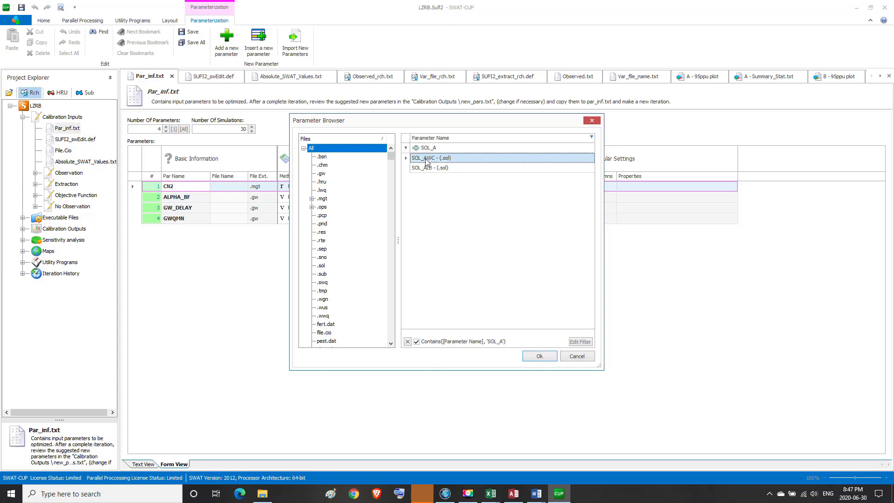
{"action": "left_click", "coordinate": [531, 359]}
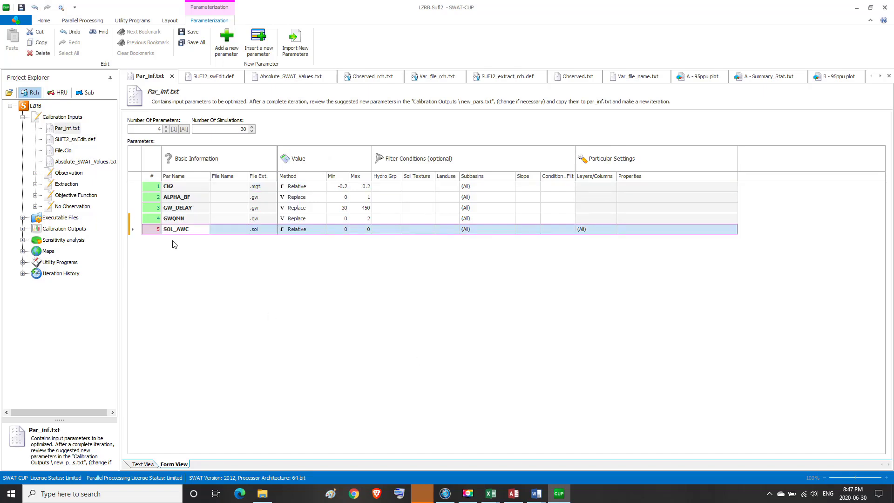
Step: Raise the number of parameters to 5 and set the maximum of SOL_AWC to 1
{"action": "left_click", "coordinate": [166, 127]}
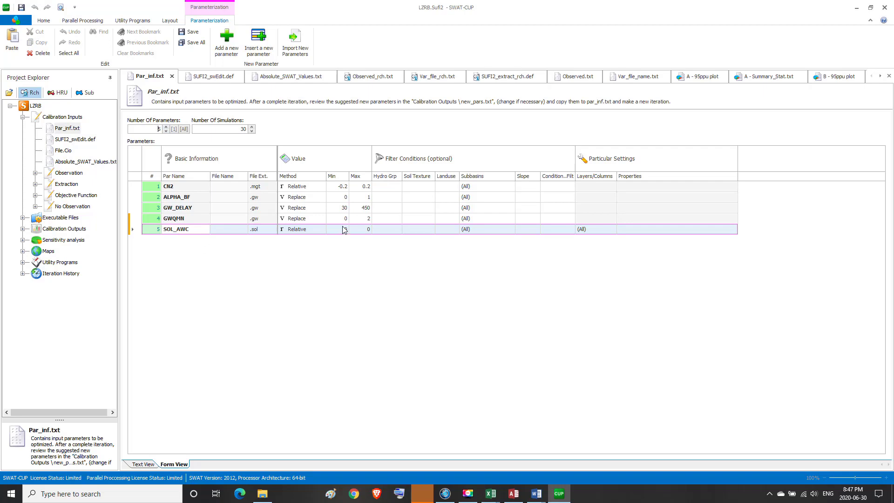
{"action": "left_click", "coordinate": [368, 230]}
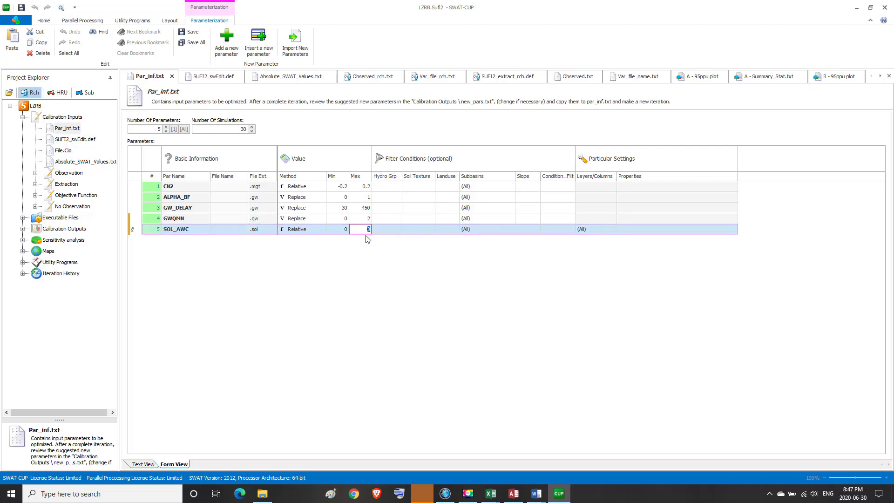
{"action": "type", "text": "1"}
{"action": "left_click", "coordinate": [364, 218]}
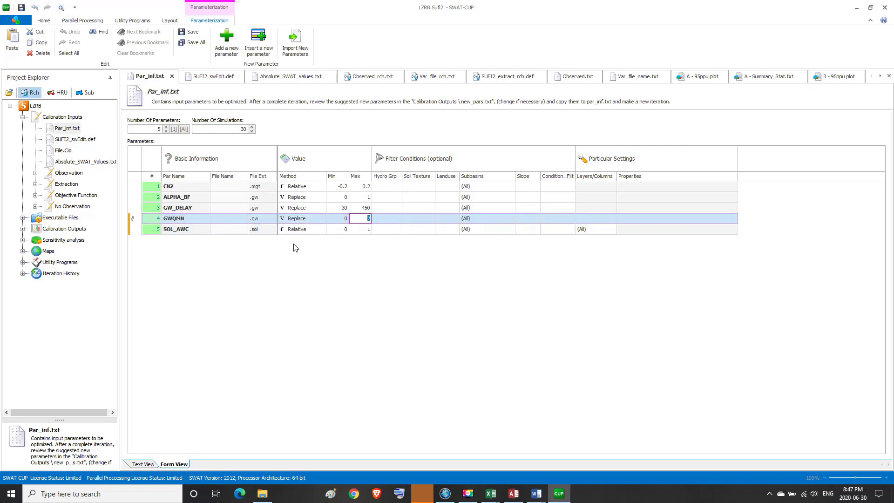
Step: Check the simulation range in SUFI2_swEdit.def, set the objective function type in Observed.txt to 3 (r2), and save
{"action": "left_click", "coordinate": [75, 139]}
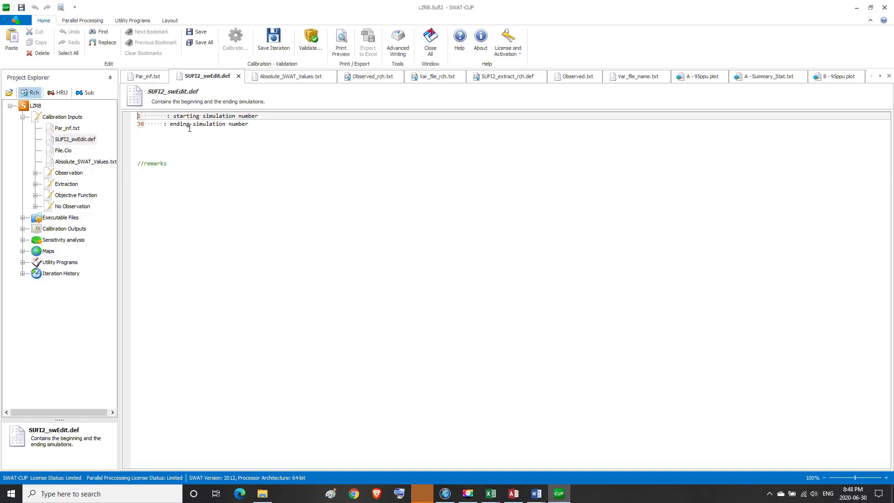
{"action": "double_click", "coordinate": [65, 195]}
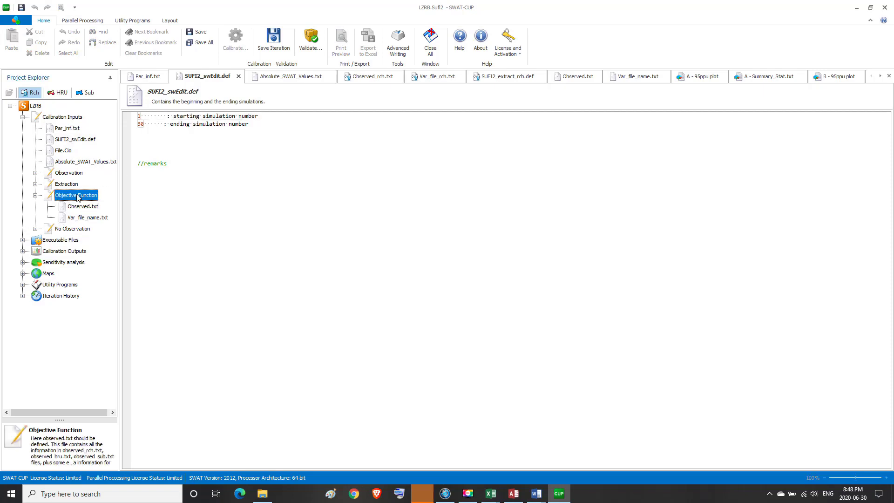
{"action": "left_click", "coordinate": [74, 207]}
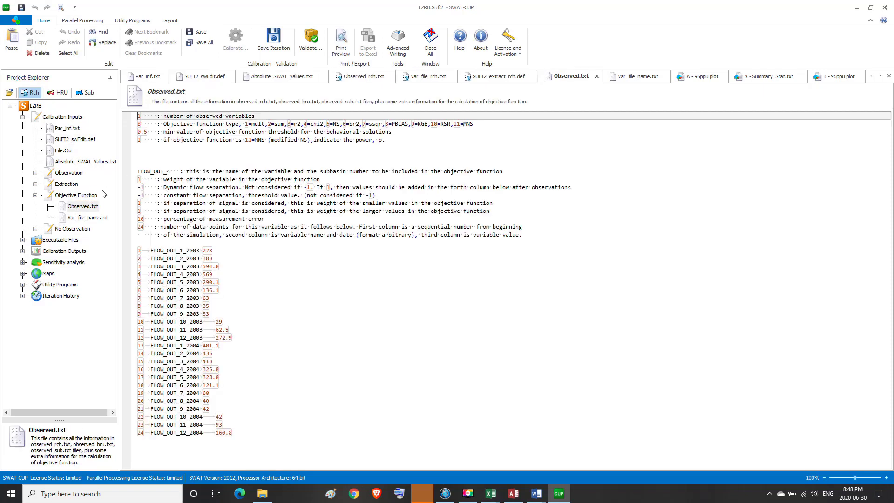
{"action": "double_click", "coordinate": [288, 124]}
{"action": "left_click", "coordinate": [298, 124]}
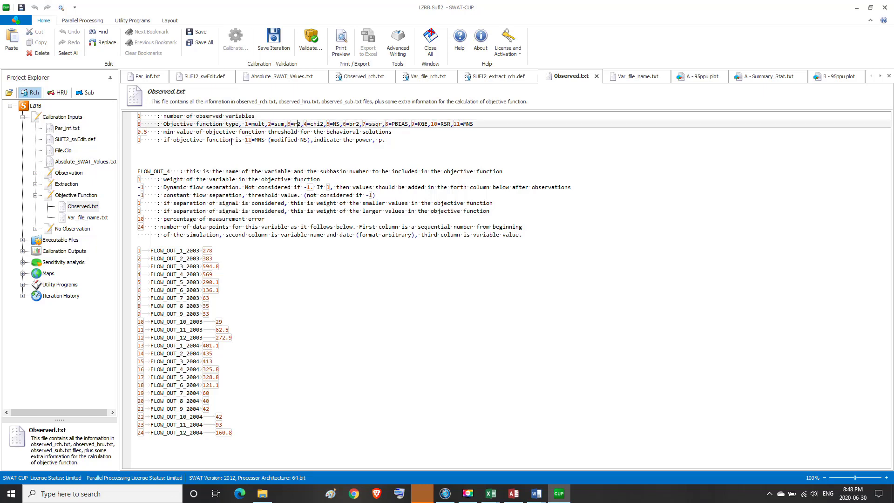
{"action": "left_click", "coordinate": [142, 124]}
{"action": "key", "text": "BackSpace"}
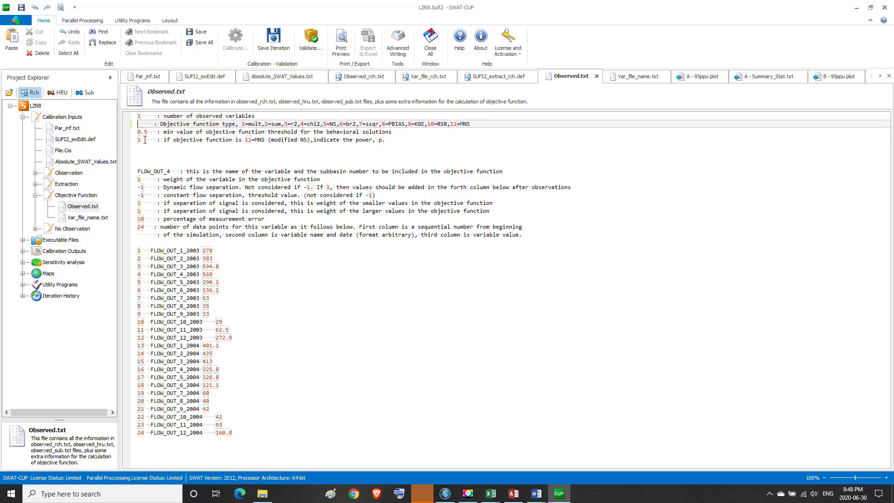
{"action": "type", "text": "3"}
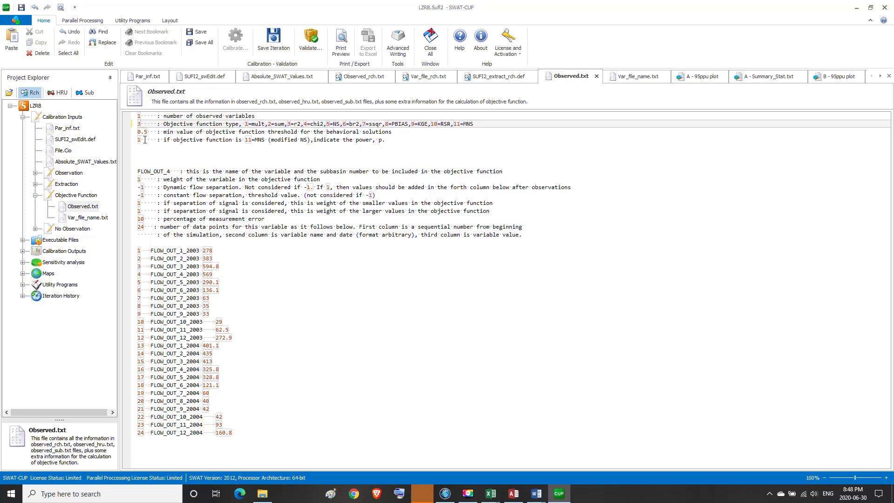
{"action": "left_click", "coordinate": [22, 8]}
{"action": "left_click", "coordinate": [468, 495]}
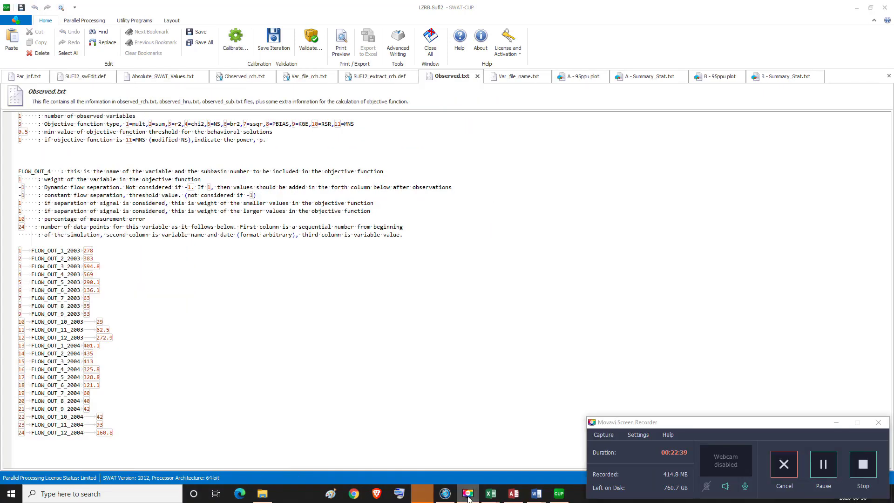
{"action": "left_click", "coordinate": [468, 495]}
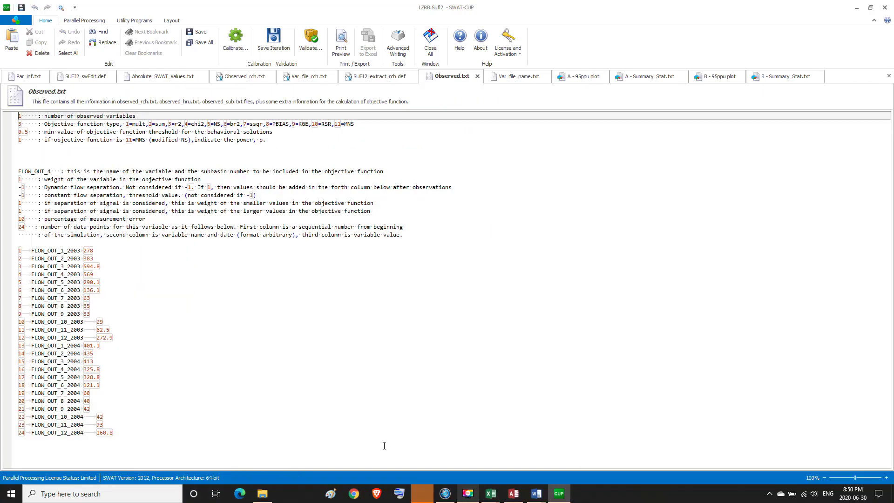
Step: Save Observed.txt again and start the calibration with all SUFI2 batch files executed
{"action": "double_click", "coordinate": [21, 124]}
{"action": "left_click", "coordinate": [23, 124]}
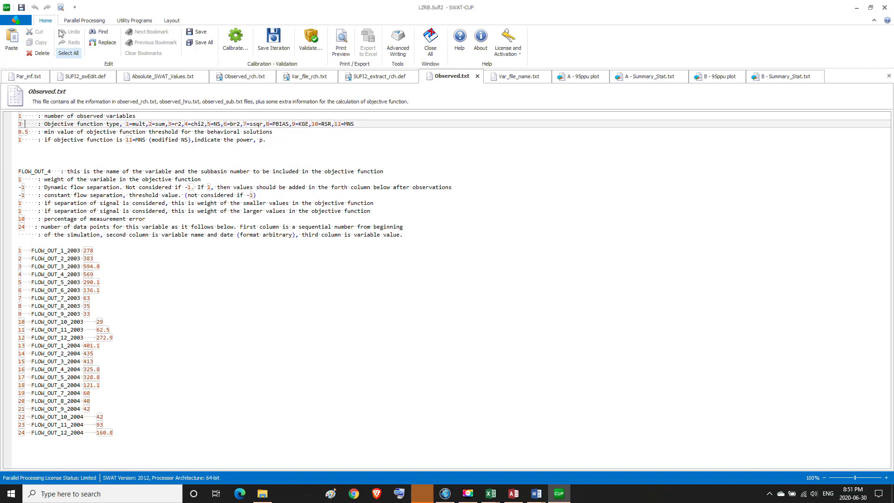
{"action": "left_click", "coordinate": [22, 8]}
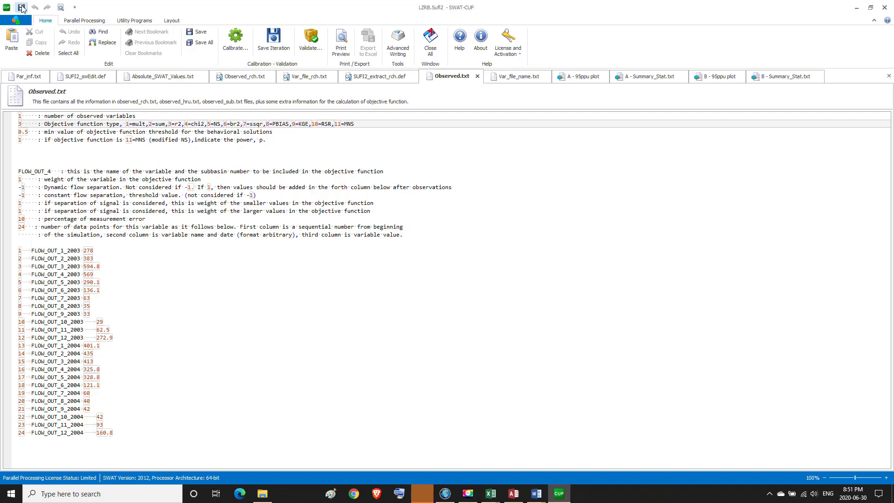
{"action": "left_click", "coordinate": [242, 44]}
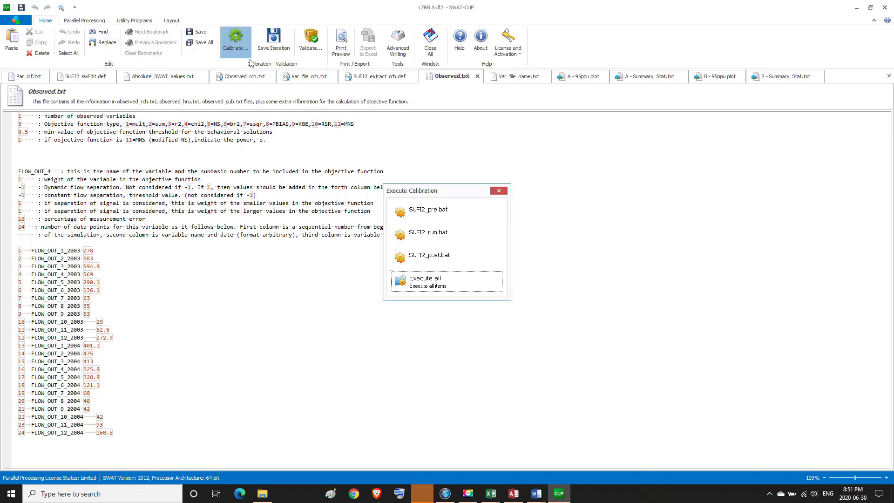
{"action": "left_click", "coordinate": [419, 280]}
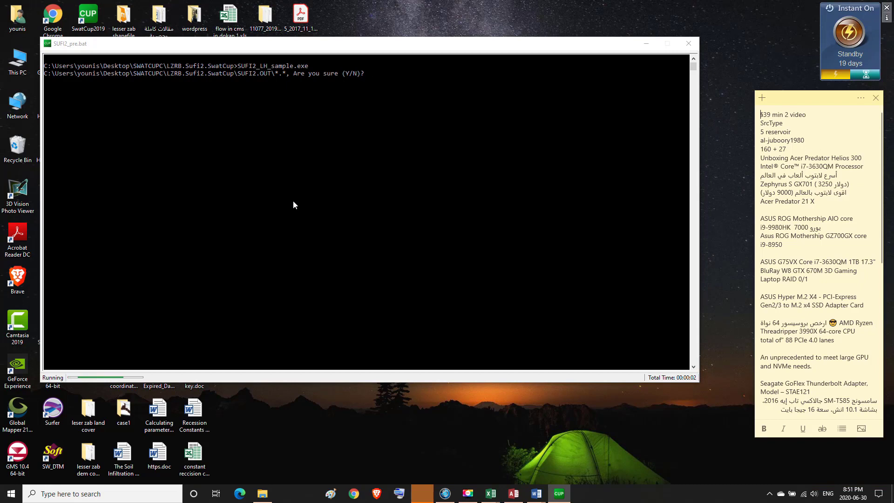
Step: Confirm clearing the SUFI2.OUT files and execute SUFI2_pre.bat, Sufi2_Run.Bat and SUFI2_post.bat in sequence
{"action": "type", "text": "Y"}
{"action": "key", "text": "Return"}
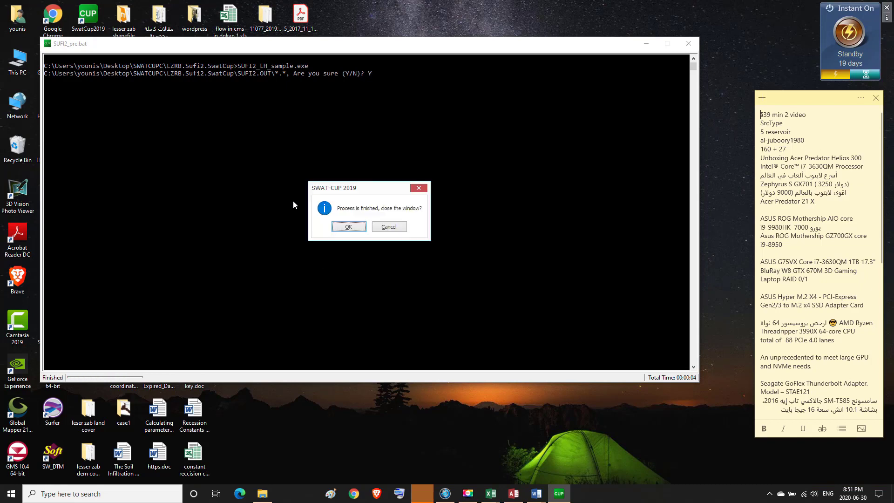
{"action": "left_click", "coordinate": [344, 227]}
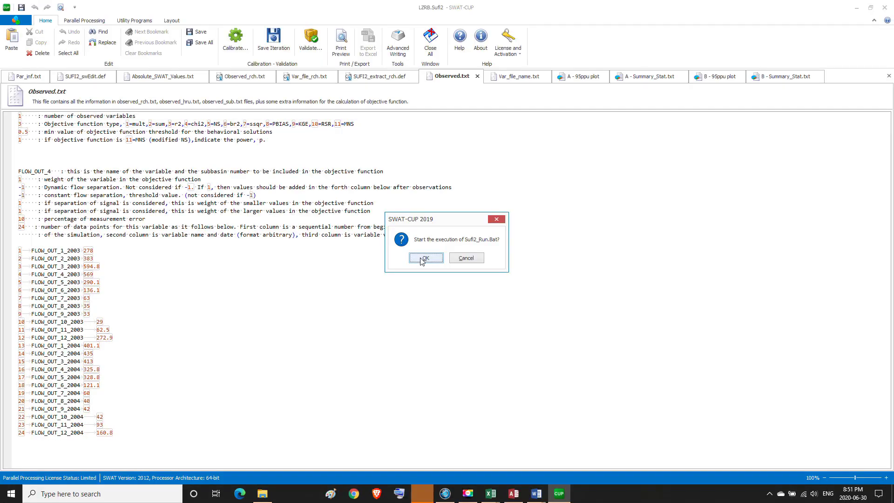
{"action": "left_click", "coordinate": [423, 258]}
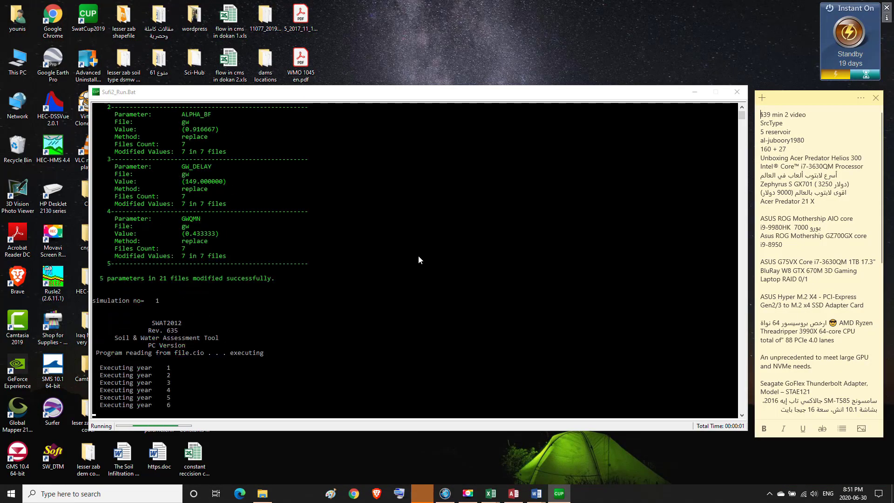
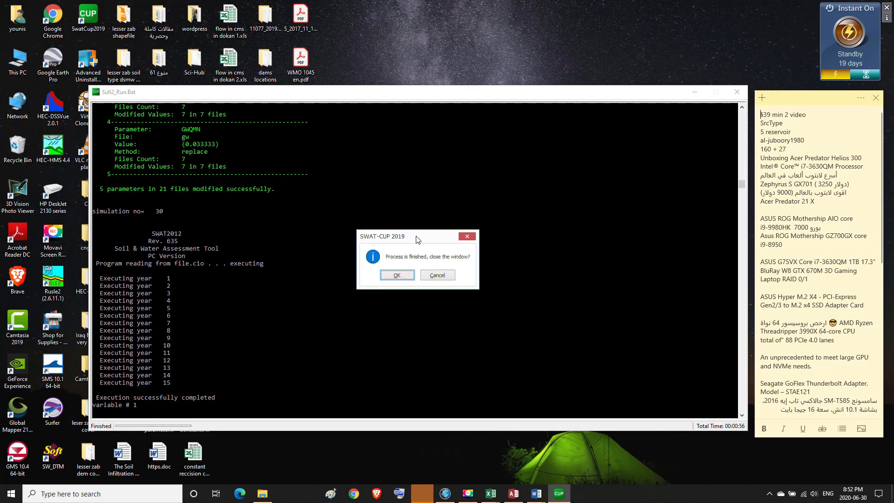
{"action": "left_click", "coordinate": [401, 276]}
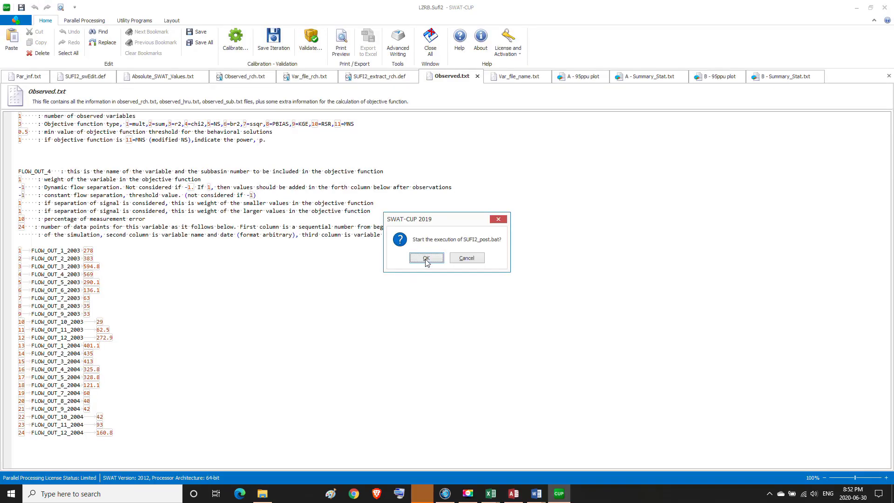
{"action": "left_click", "coordinate": [426, 259]}
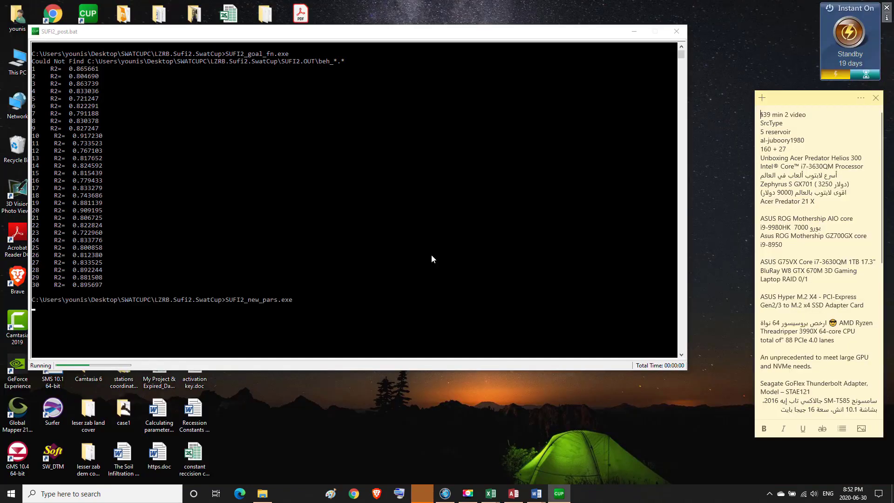
{"action": "left_click", "coordinate": [335, 221]}
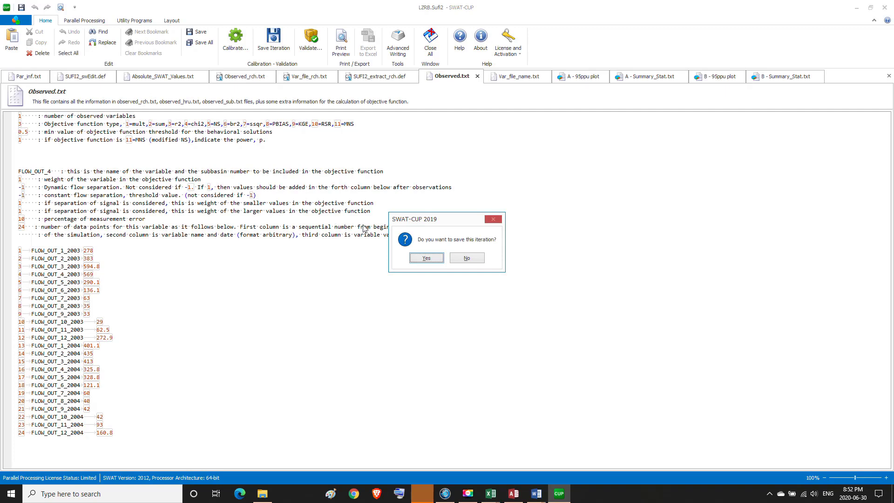
Step: Save the finished calibration as a new iteration named C
{"action": "left_click", "coordinate": [426, 258]}
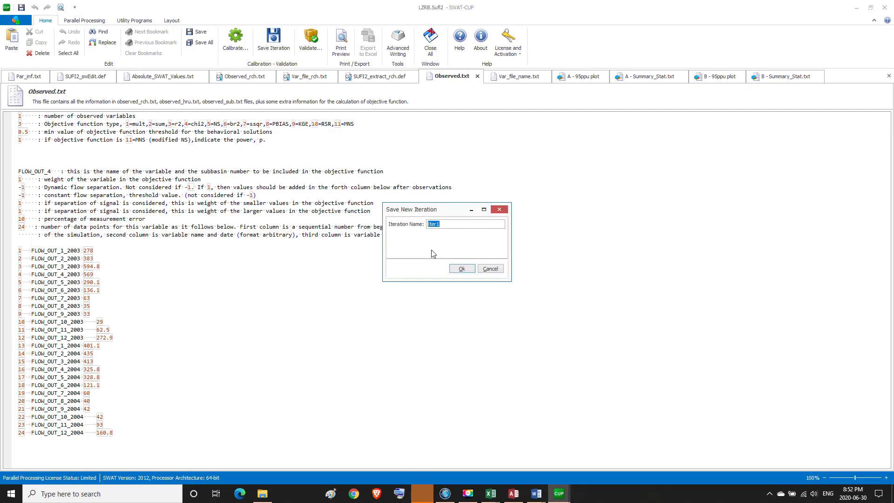
{"action": "type", "text": "C"}
{"action": "left_click", "coordinate": [459, 269]}
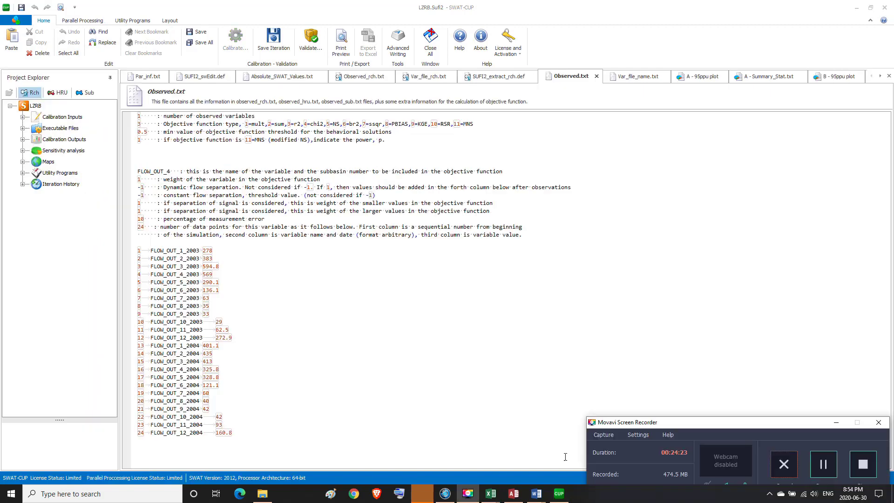
{"action": "mouse_move", "coordinate": [467, 497]}
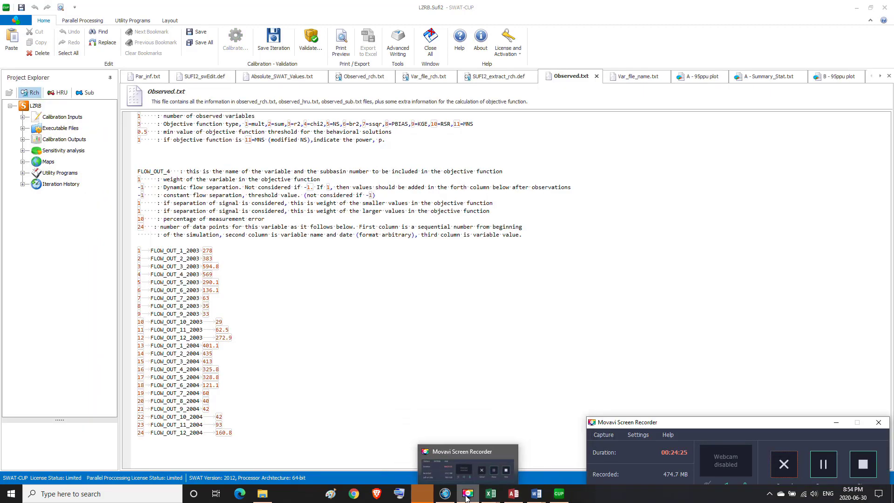
{"action": "left_click", "coordinate": [466, 497]}
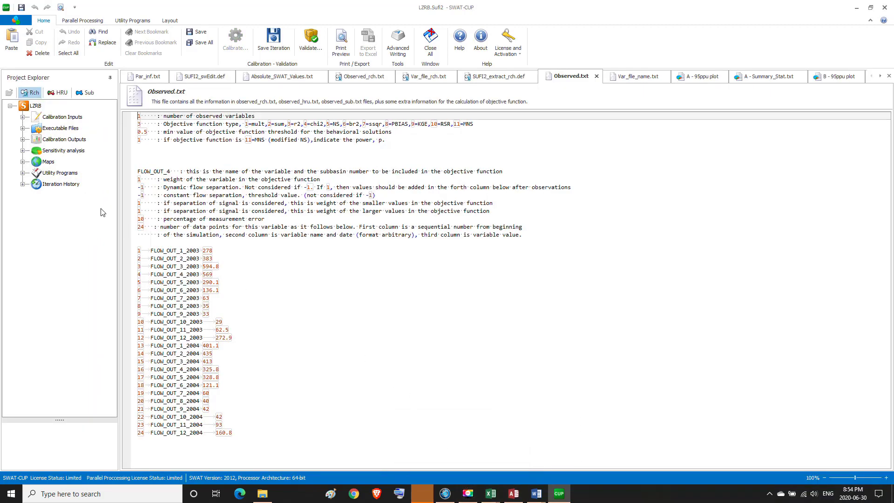
{"action": "left_click", "coordinate": [156, 77]}
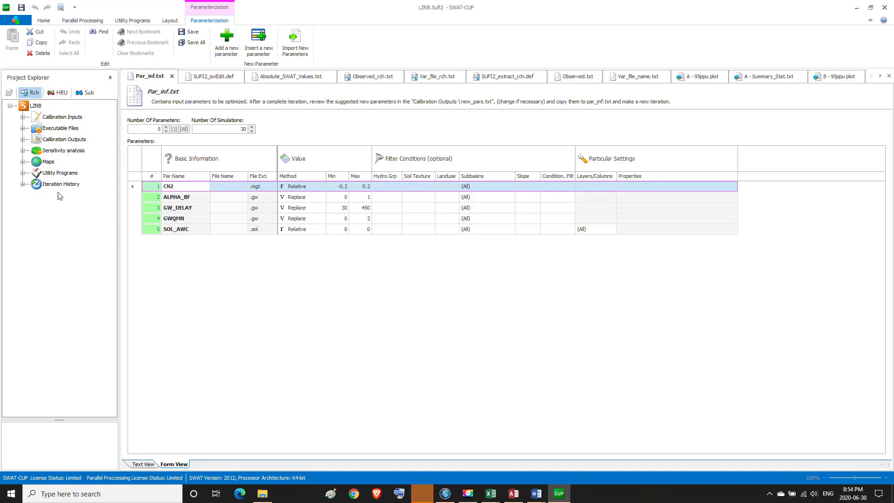
{"action": "left_click", "coordinate": [577, 77]}
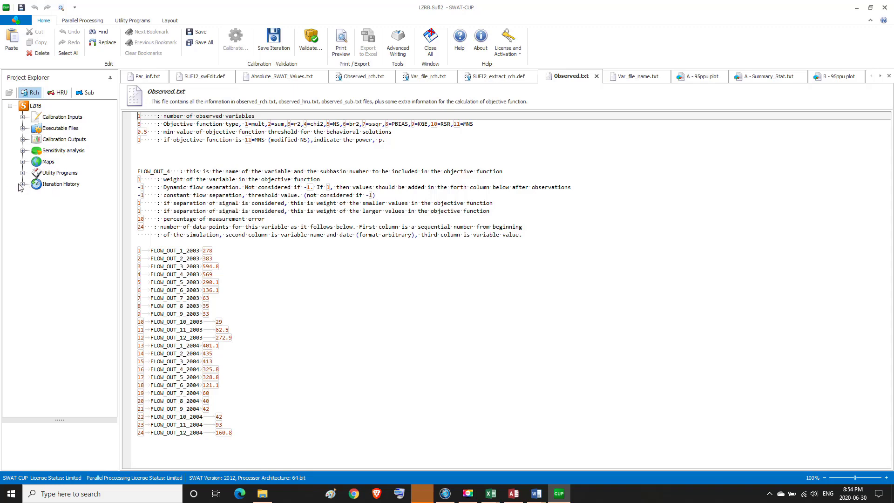
Step: Show the 95ppu plot from iteration C's calibration outputs in the iteration history
{"action": "left_click", "coordinate": [51, 186]}
{"action": "left_click", "coordinate": [23, 184]}
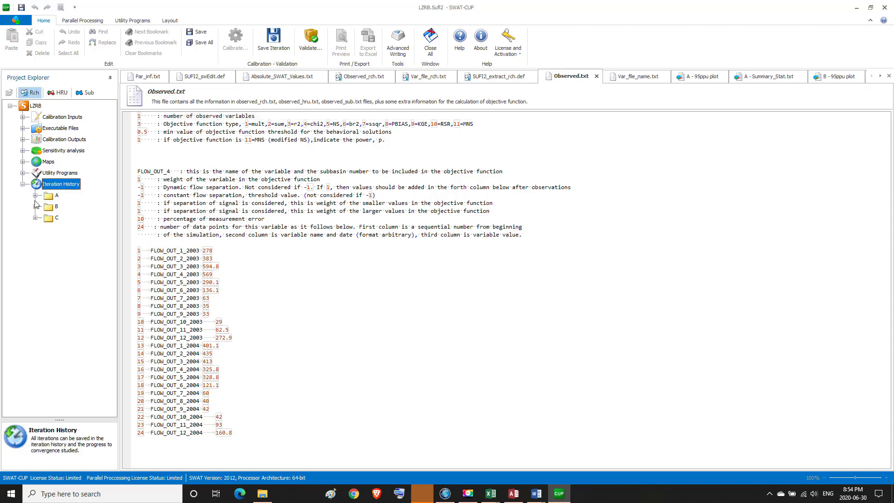
{"action": "left_click", "coordinate": [48, 220]}
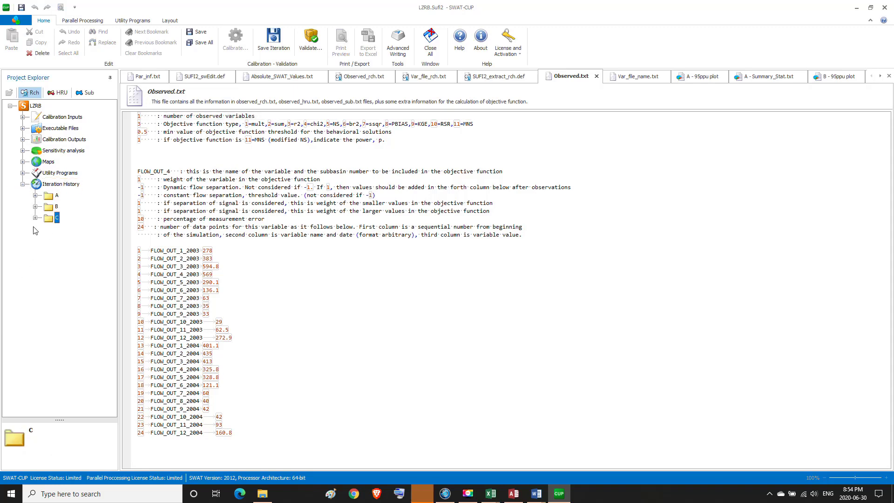
{"action": "left_click", "coordinate": [35, 218]}
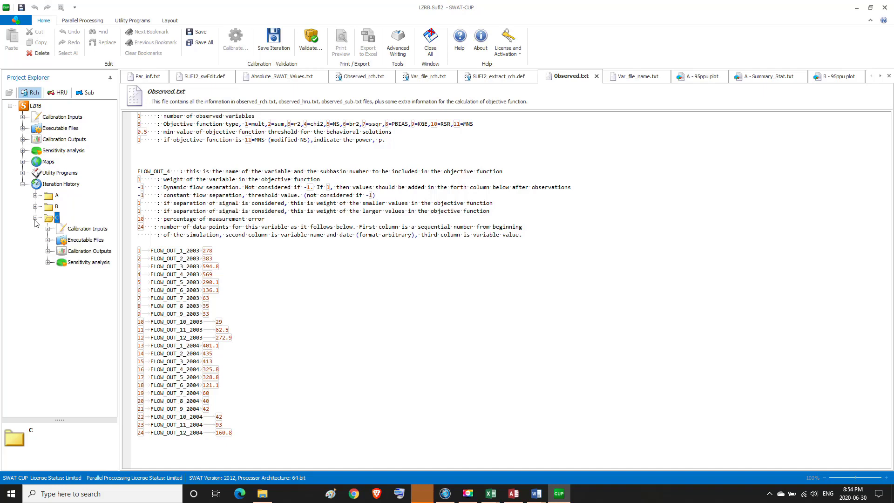
{"action": "left_click", "coordinate": [78, 255]}
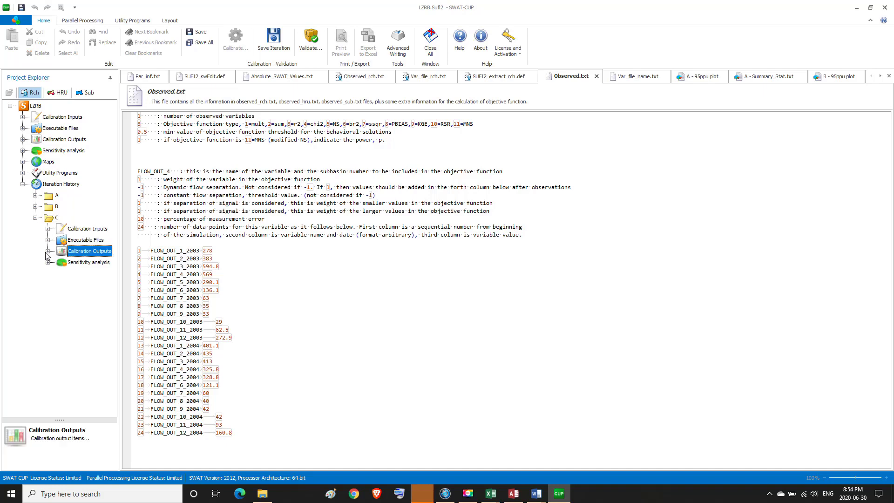
{"action": "left_click", "coordinate": [48, 252]}
{"action": "double_click", "coordinate": [92, 262]}
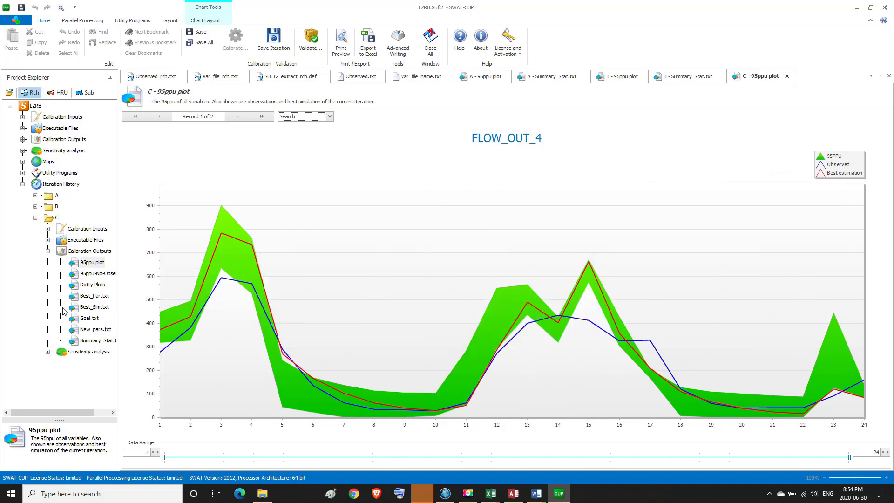
Step: Open Summary_Stat.txt of iteration C and examine the R2, NS and PBIAS values for FLOW_OUT_4
{"action": "double_click", "coordinate": [96, 341]}
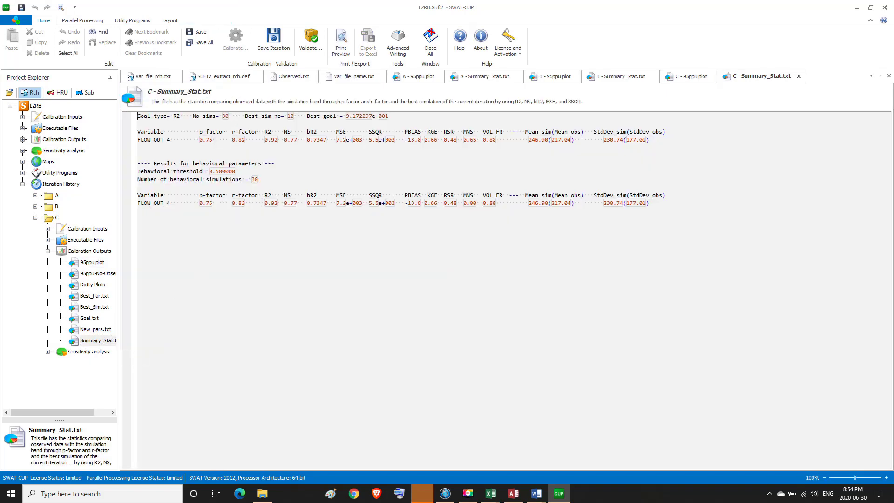
{"action": "left_click_drag", "start_coordinate": [263, 203], "coordinate": [280, 205]}
{"action": "left_click_drag", "start_coordinate": [284, 203], "coordinate": [298, 204]}
{"action": "left_click_drag", "start_coordinate": [405, 204], "coordinate": [419, 208]}
Step: Look up the PBIAS rating ranges in STATISTIC PARAMETERS.doc in Word, and return to iteration C's summary statistics in SWAT-CUP to compare
{"action": "left_click", "coordinate": [536, 494]}
{"action": "mouse_move", "coordinate": [520, 466]}
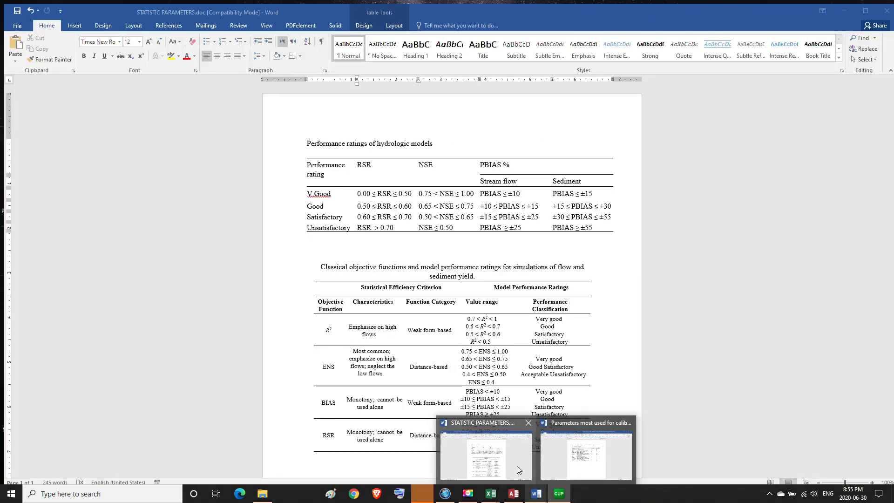
{"action": "left_click", "coordinate": [513, 465]}
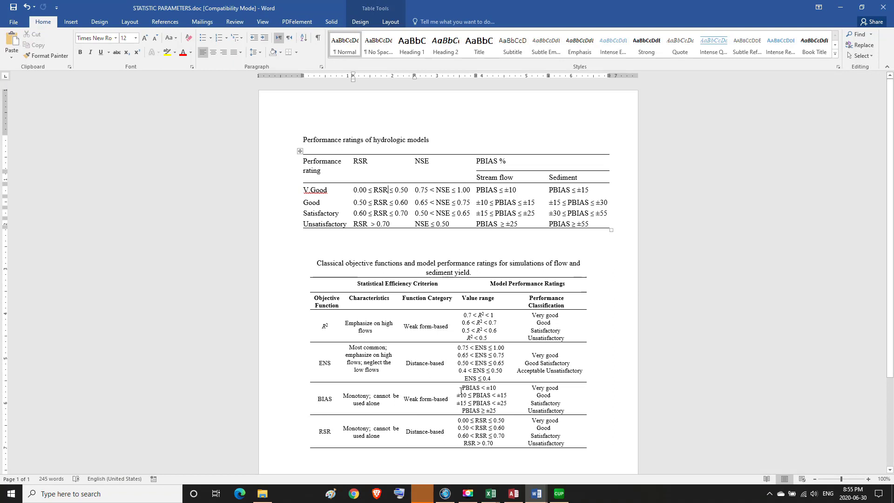
{"action": "left_click_drag", "start_coordinate": [459, 395], "coordinate": [507, 398]}
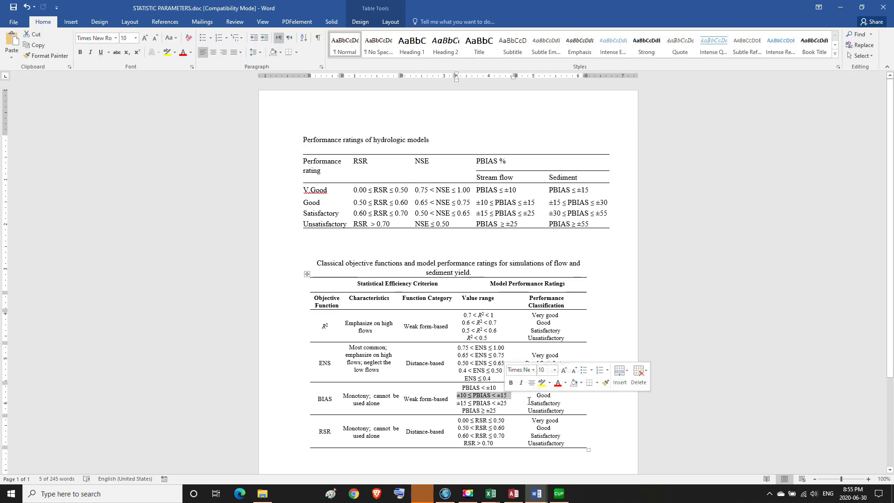
{"action": "left_click", "coordinate": [536, 397]}
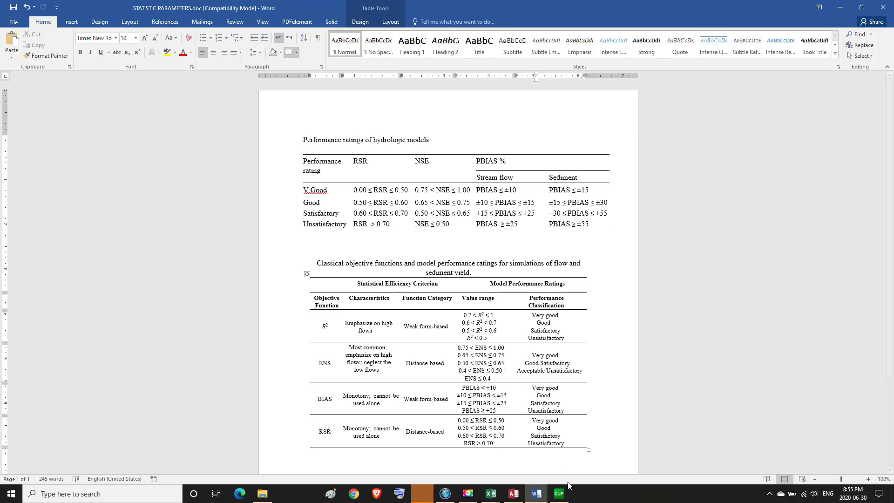
{"action": "mouse_move", "coordinate": [534, 495]}
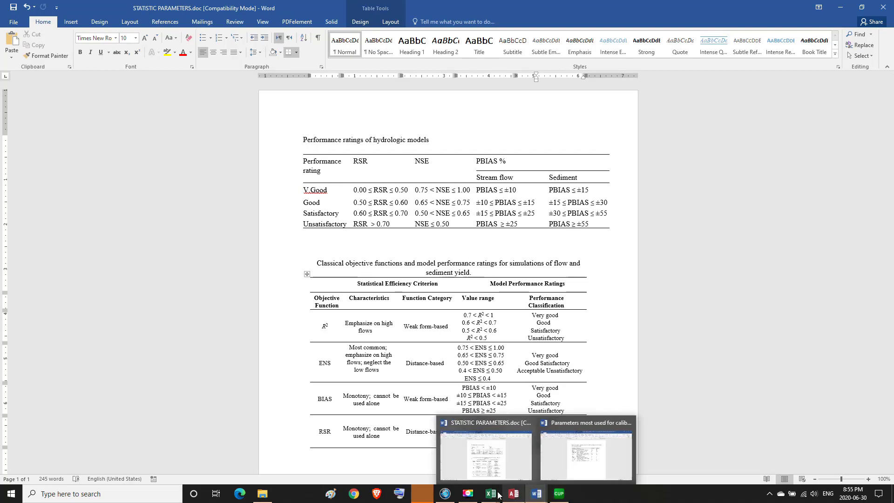
{"action": "left_click", "coordinate": [452, 451]}
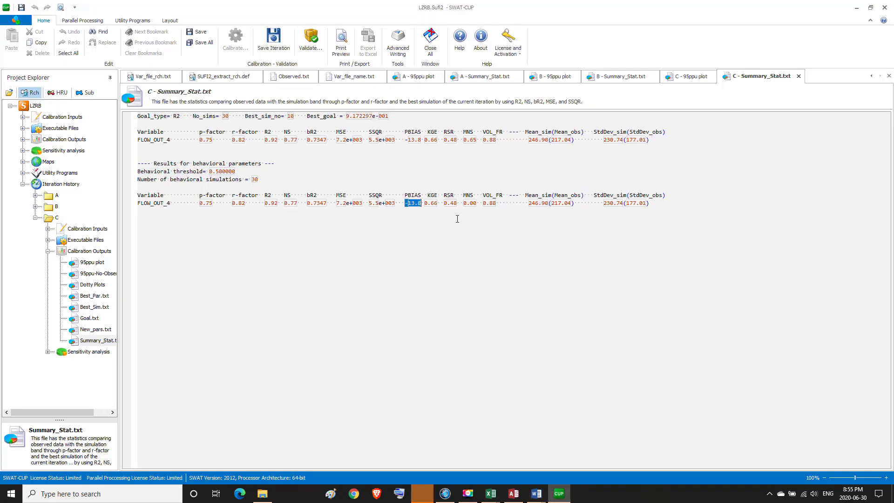
{"action": "left_click_drag", "start_coordinate": [444, 204], "coordinate": [421, 206]}
Step: Switch to STATISTIC PARAMETERS.doc in Word and examine the stream flow PBIAS limits in the hydrologic model performance ratings table
{"action": "mouse_move", "coordinate": [535, 496]}
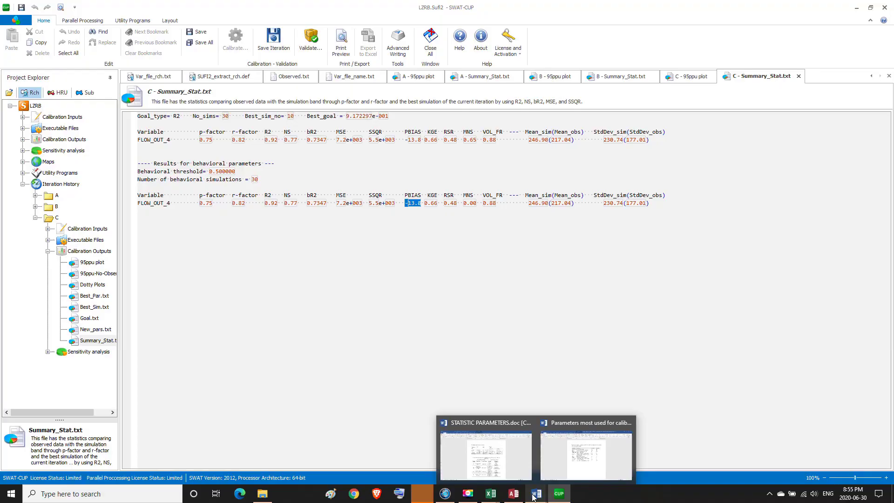
{"action": "left_click", "coordinate": [516, 466]}
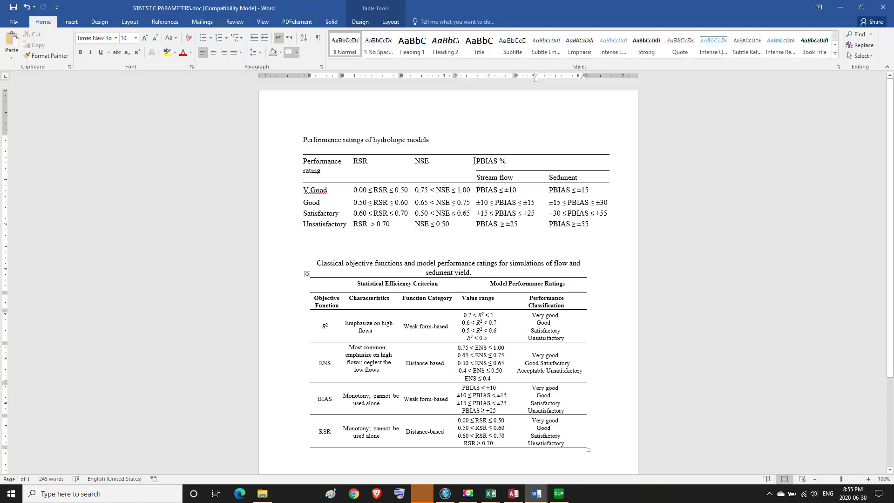
{"action": "left_click_drag", "start_coordinate": [474, 160], "coordinate": [516, 179]}
{"action": "left_click", "coordinate": [485, 177]}
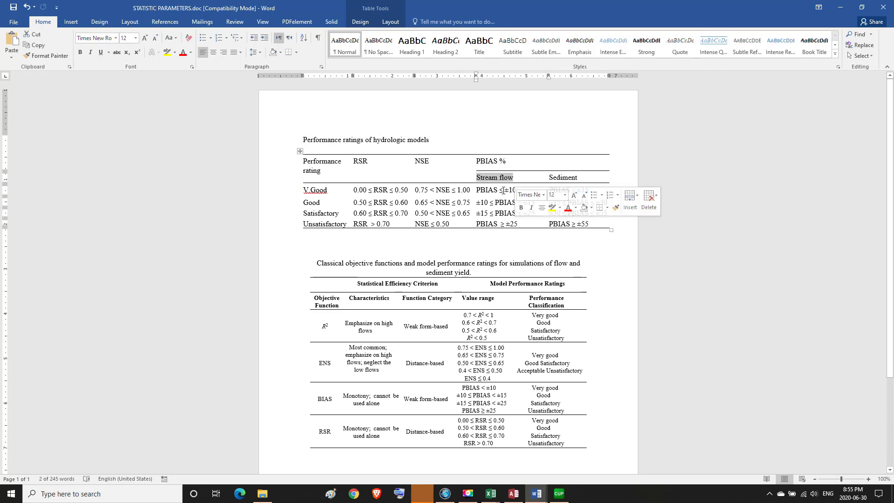
{"action": "left_click", "coordinate": [503, 190]}
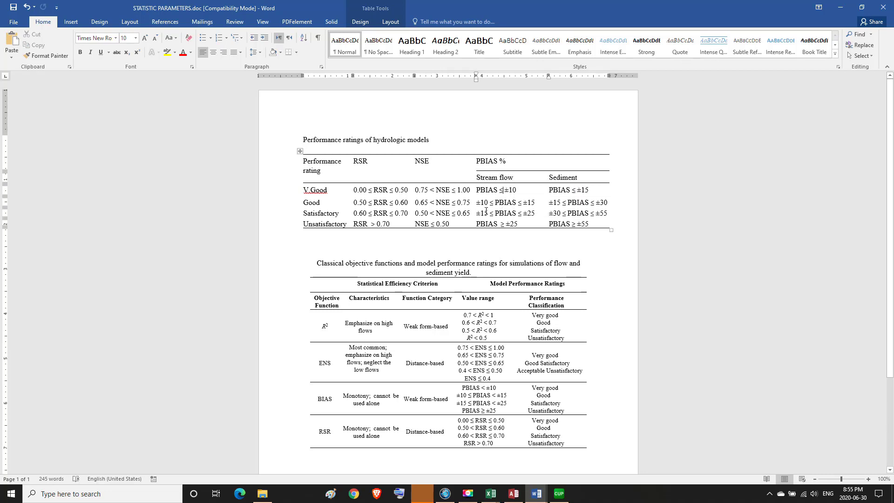
{"action": "left_click", "coordinate": [320, 190]}
Step: Switch back to SWAT-CUP and open Observed.txt from the Objective Function group of the LZRB project's calibration inputs
{"action": "left_click", "coordinate": [559, 493]}
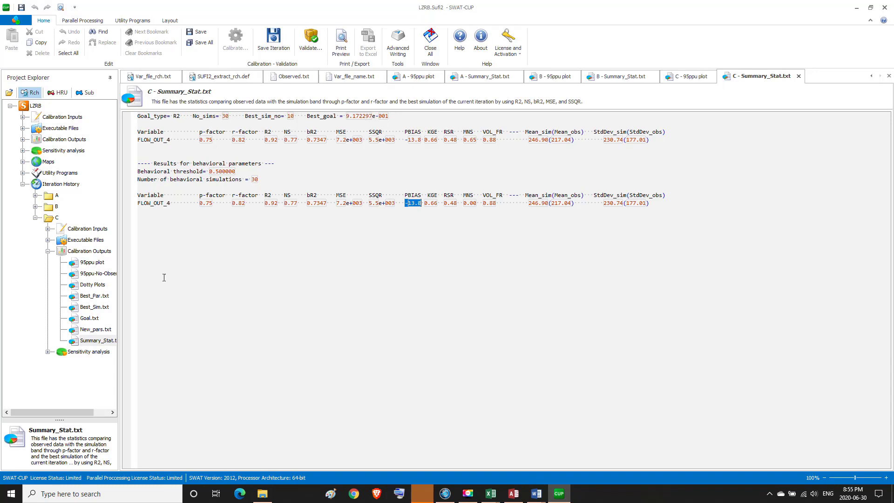
{"action": "left_click", "coordinate": [35, 217]}
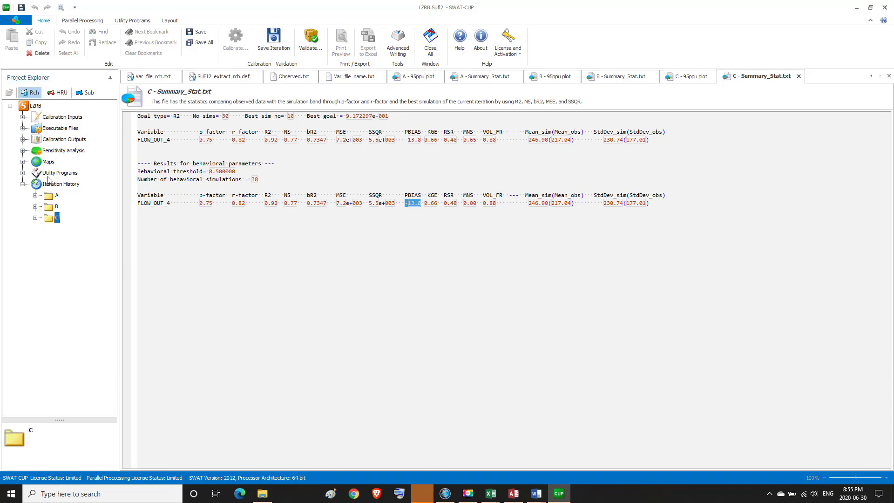
{"action": "double_click", "coordinate": [55, 120]}
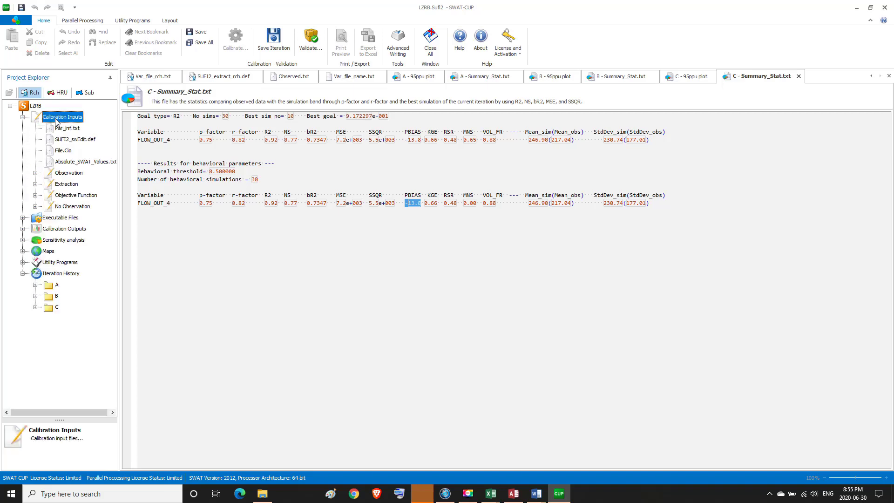
{"action": "left_click", "coordinate": [67, 196]}
{"action": "double_click", "coordinate": [67, 196]}
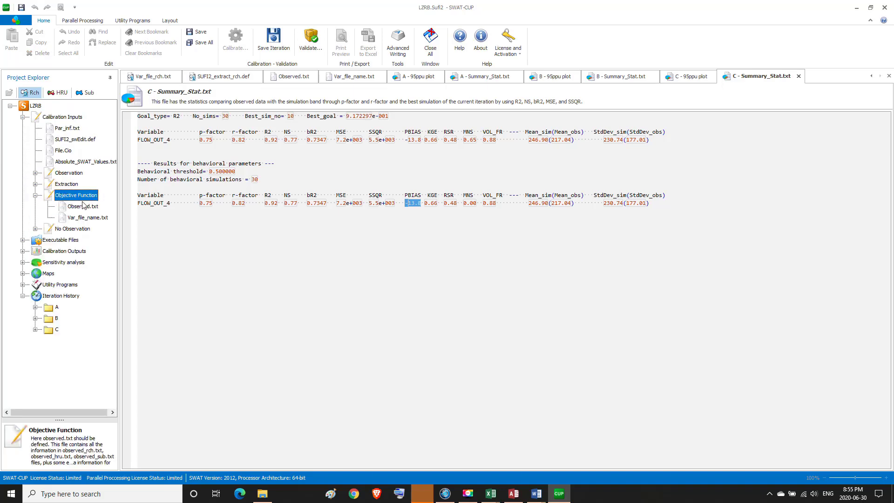
{"action": "double_click", "coordinate": [101, 207]}
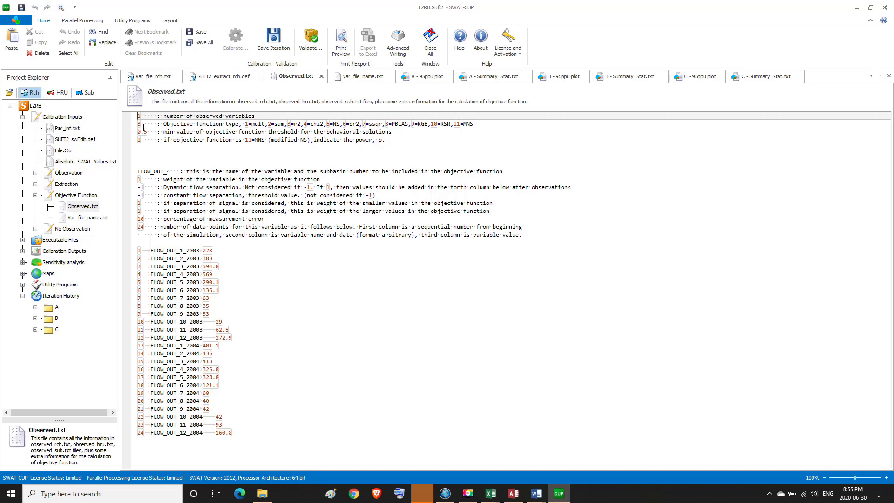
Step: Set the objective function type in Observed.txt to 8 (PBIAS)
{"action": "left_click", "coordinate": [140, 123]}
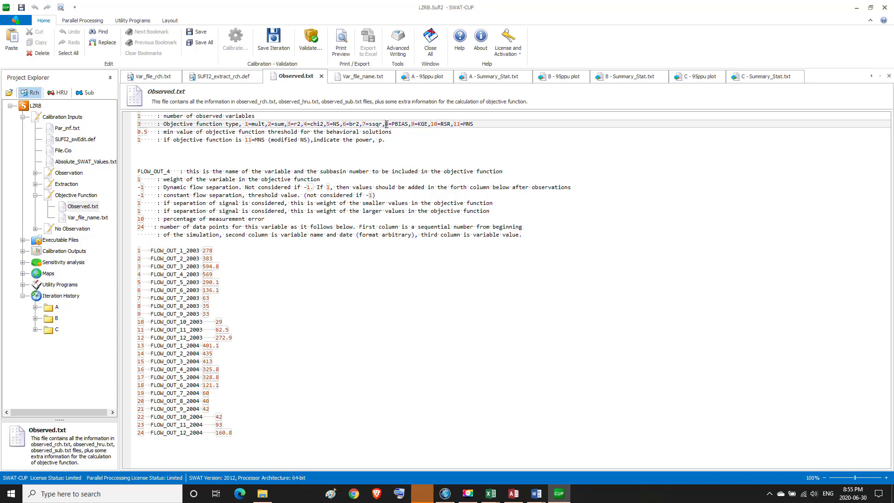
{"action": "left_click_drag", "start_coordinate": [386, 124], "coordinate": [407, 126]}
{"action": "left_click", "coordinate": [391, 124]}
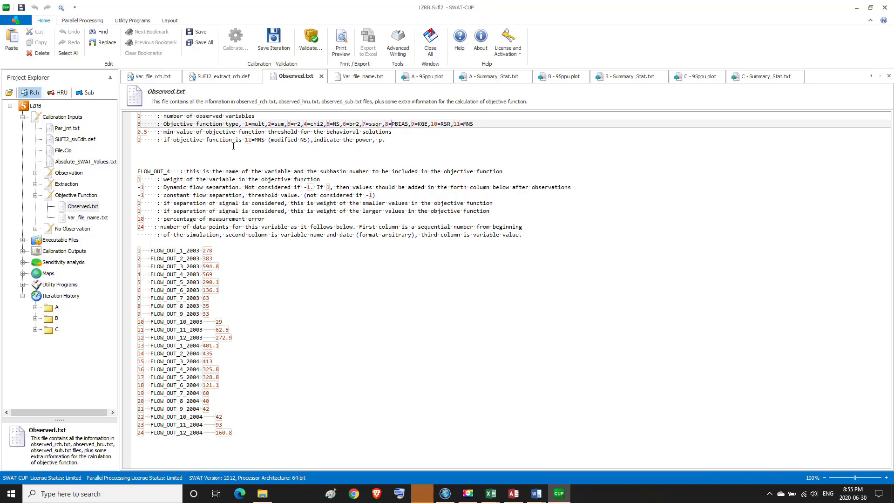
{"action": "left_click", "coordinate": [142, 124]}
{"action": "key", "text": "BackSpace"}
{"action": "type", "text": "8"}
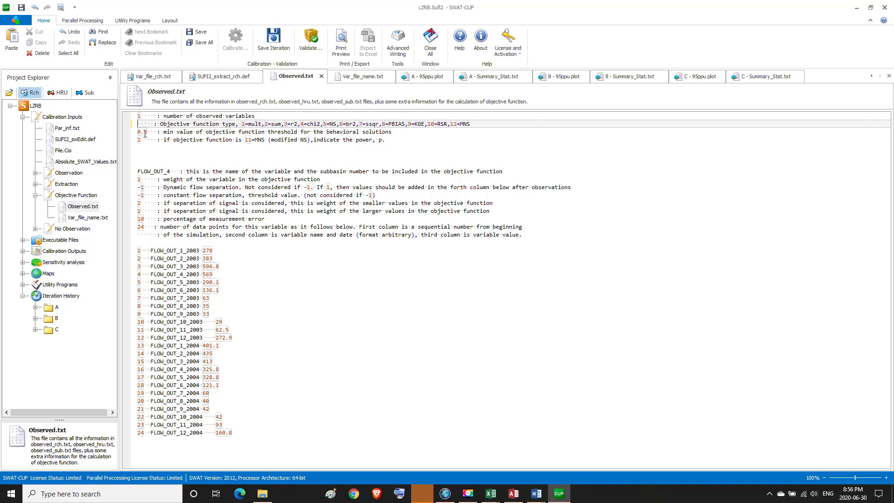
Step: Review the parameter ranges in Par_inf.txt, return to Observed.txt and save the changes
{"action": "double_click", "coordinate": [68, 128]}
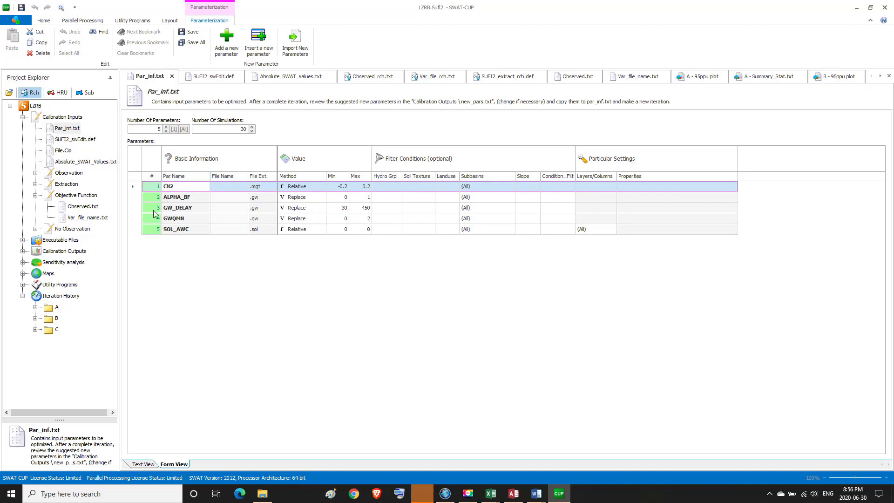
{"action": "double_click", "coordinate": [72, 206]}
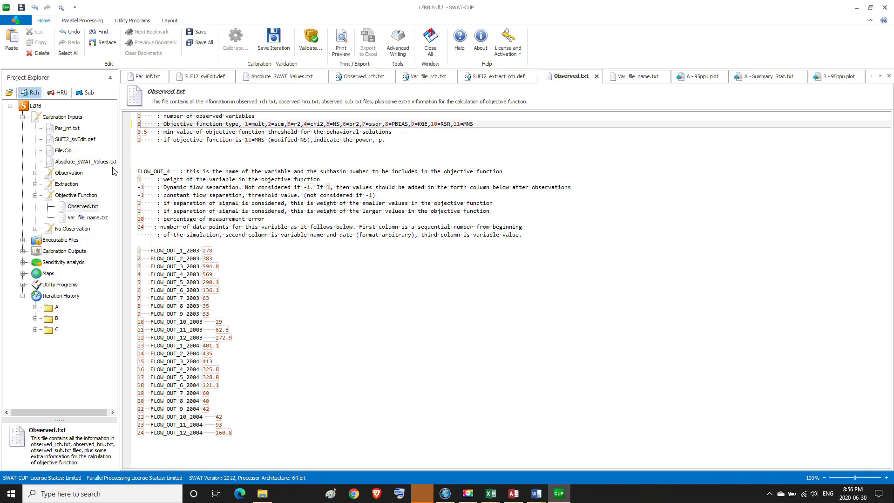
{"action": "left_click", "coordinate": [22, 8]}
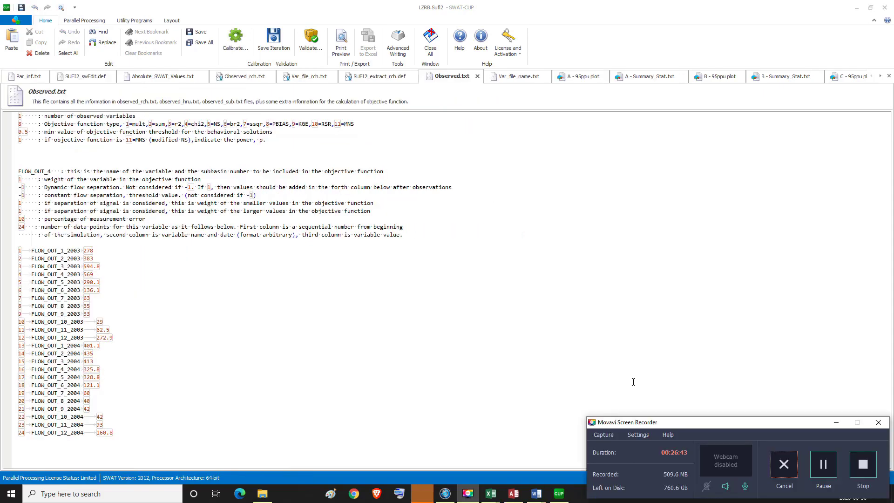
{"action": "mouse_move", "coordinate": [490, 493]}
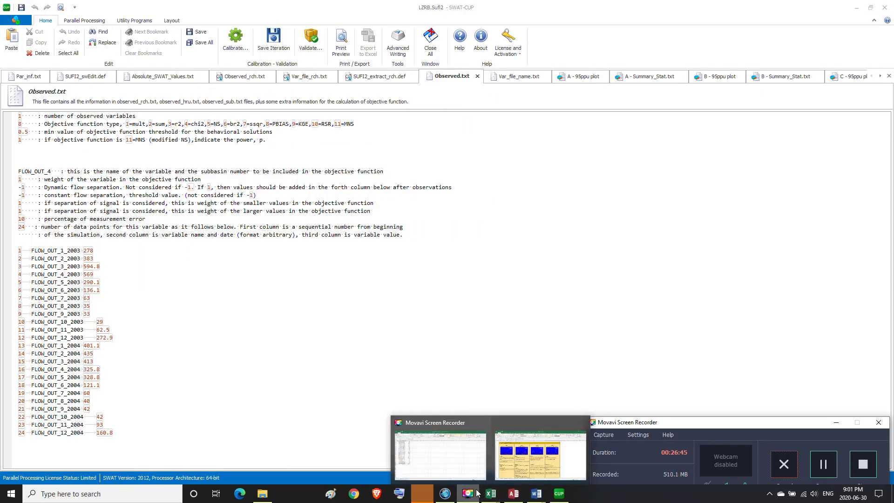
{"action": "left_click", "coordinate": [422, 492]}
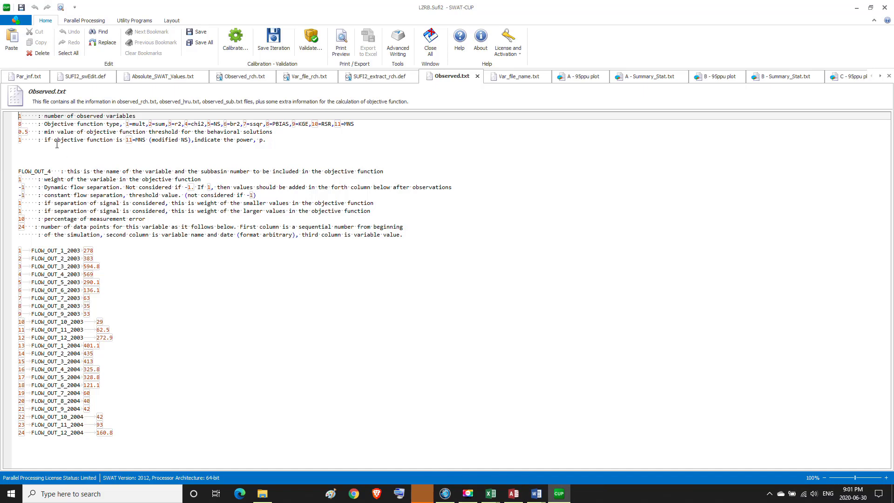
{"action": "left_click_drag", "start_coordinate": [23, 122], "coordinate": [19, 124]}
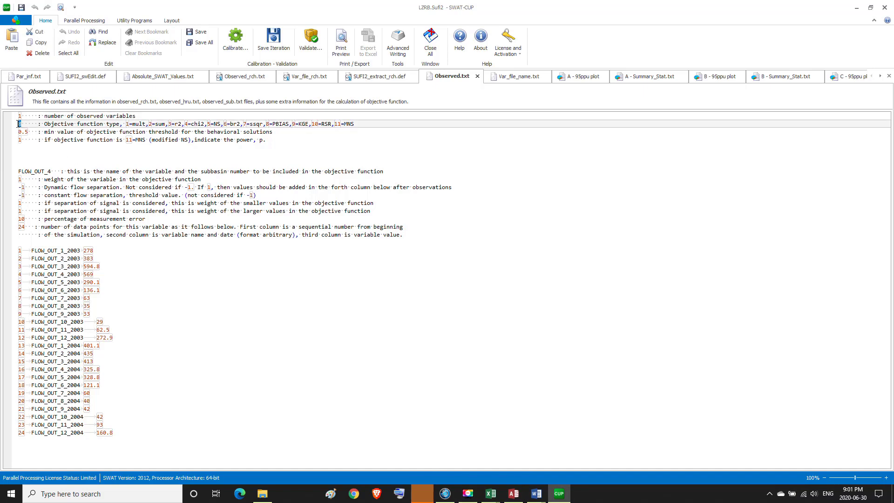
{"action": "left_click", "coordinate": [25, 131]}
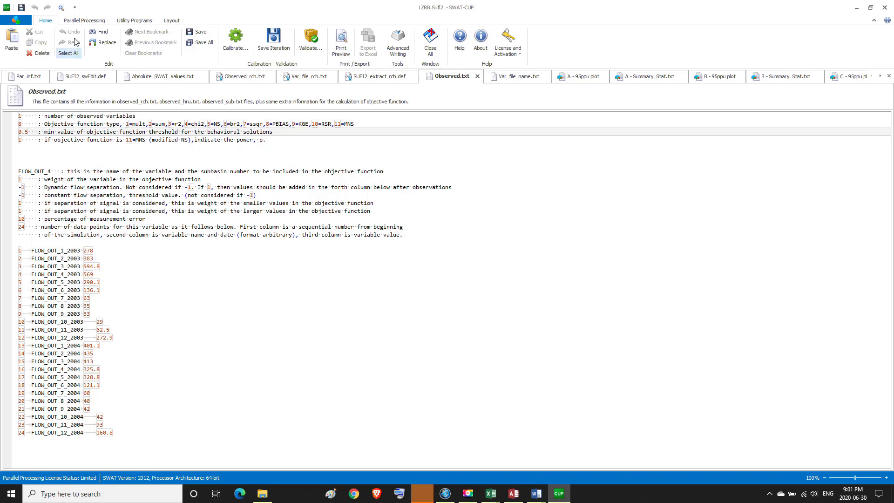
Step: Execute the full calibration, confirming the clearing of SUFI2.OUT and running SUFI2_pre.bat, Sufi2_Run.bat and SUFI2_post.bat in sequence
{"action": "left_click", "coordinate": [239, 44]}
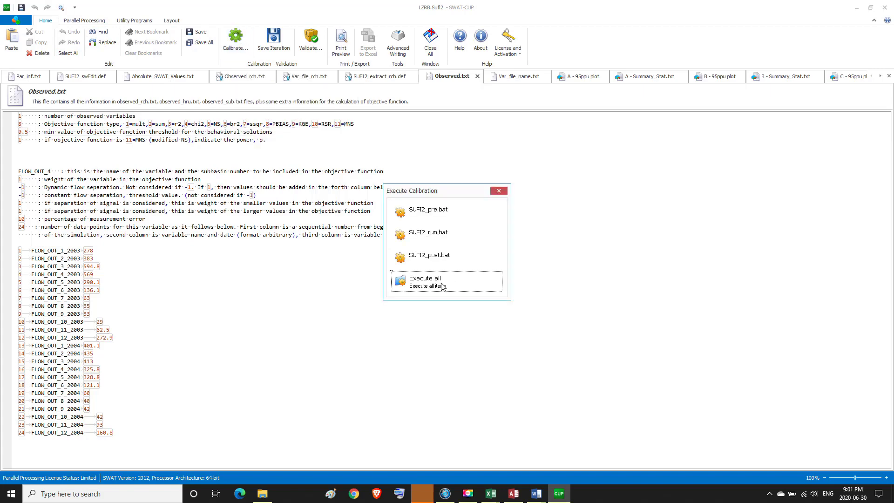
{"action": "left_click", "coordinate": [436, 284]}
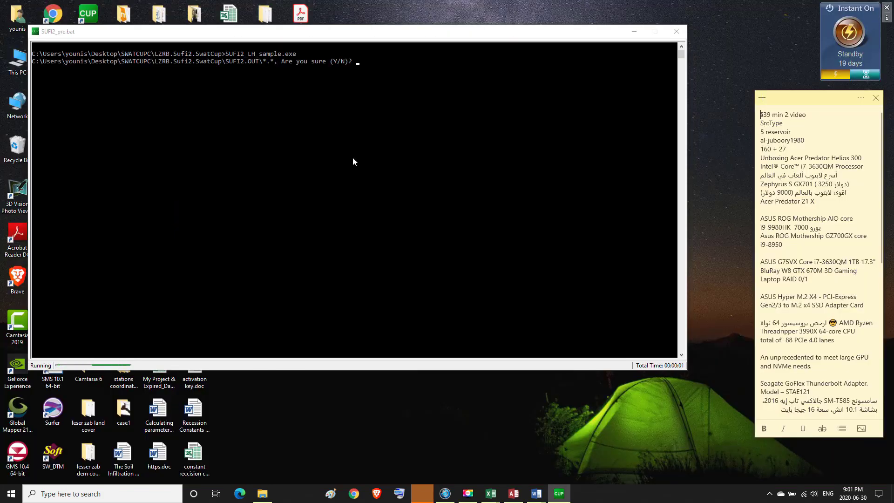
{"action": "type", "text": "Y"}
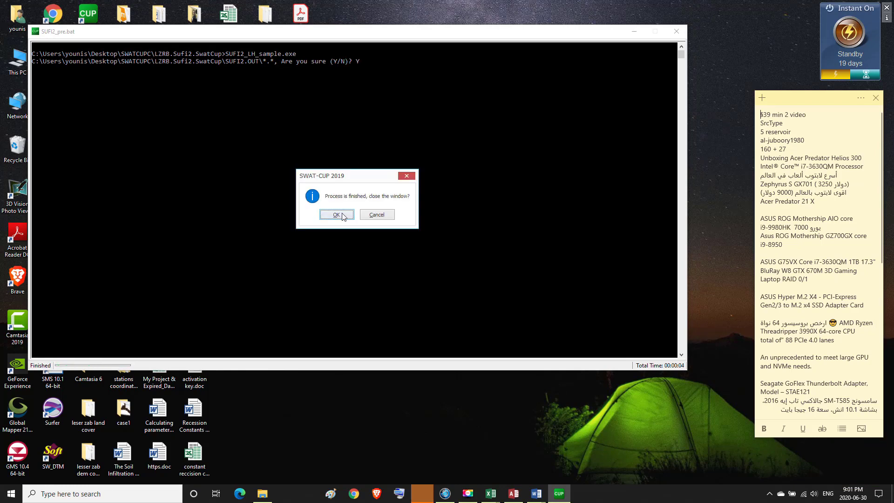
{"action": "left_click", "coordinate": [342, 213]}
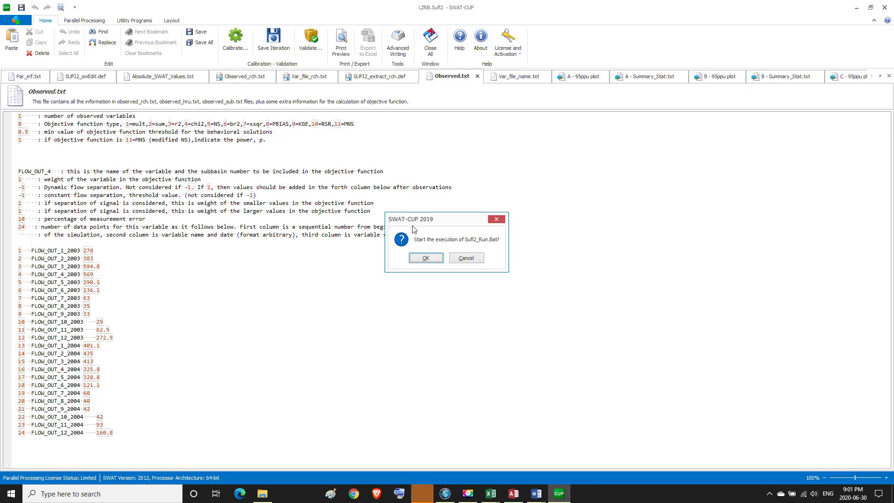
{"action": "left_click", "coordinate": [434, 258]}
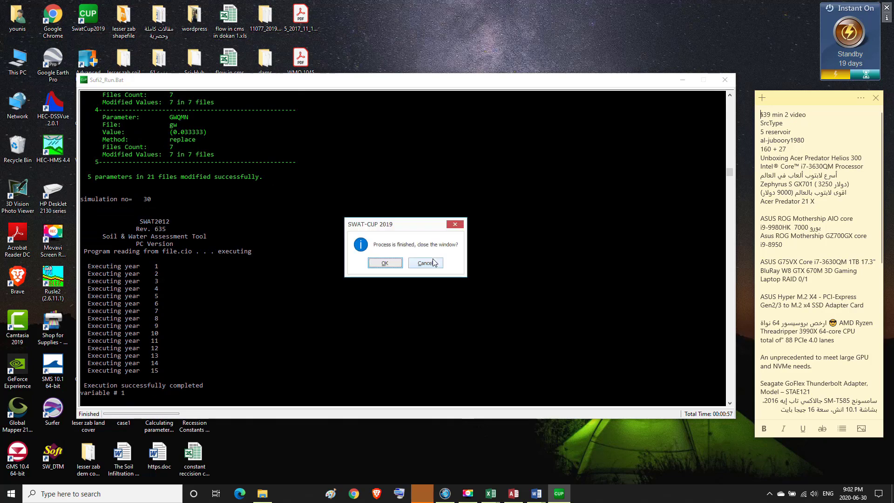
{"action": "left_click", "coordinate": [398, 263]}
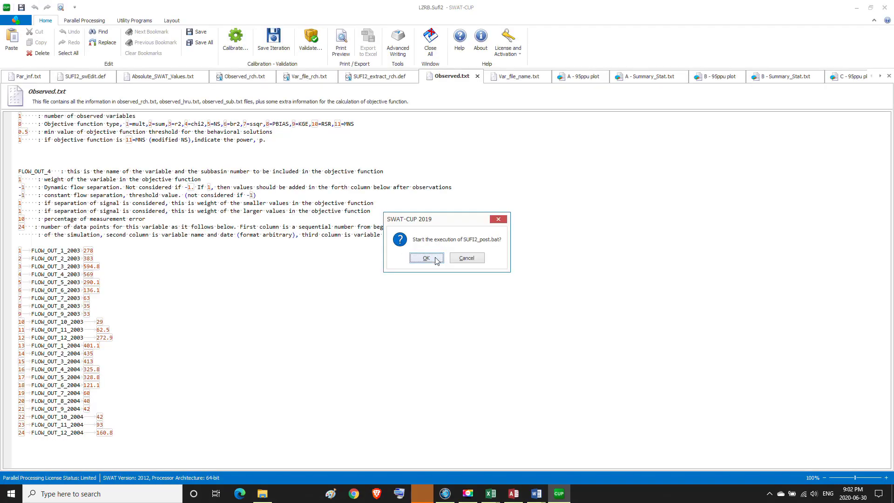
{"action": "left_click", "coordinate": [436, 259]}
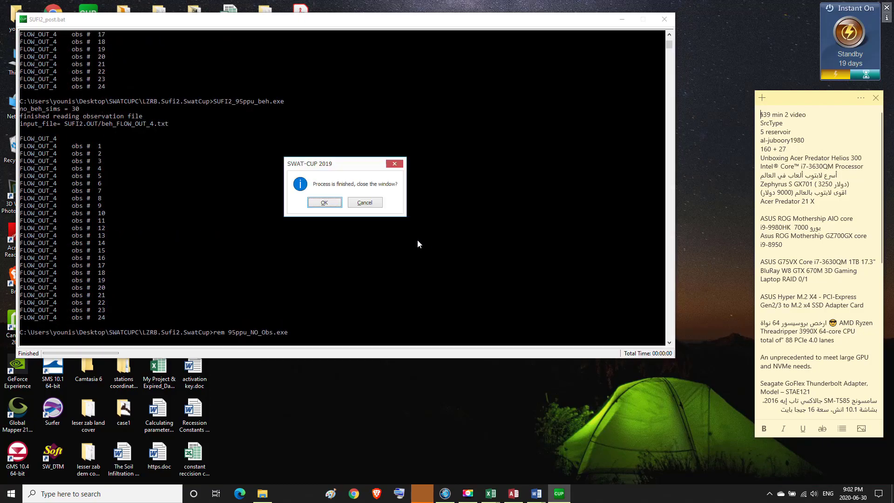
{"action": "left_click", "coordinate": [336, 203]}
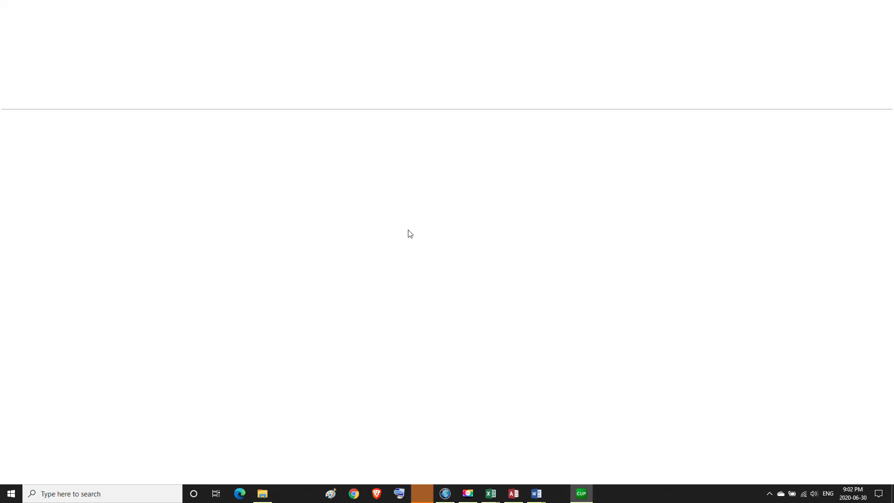
Step: Save the calibration results as a new iteration named D
{"action": "left_click", "coordinate": [426, 258]}
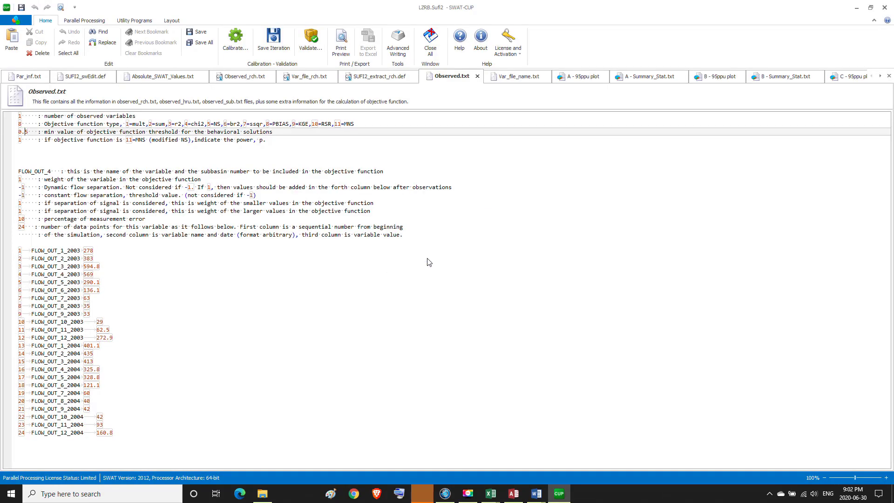
{"action": "type", "text": "D"}
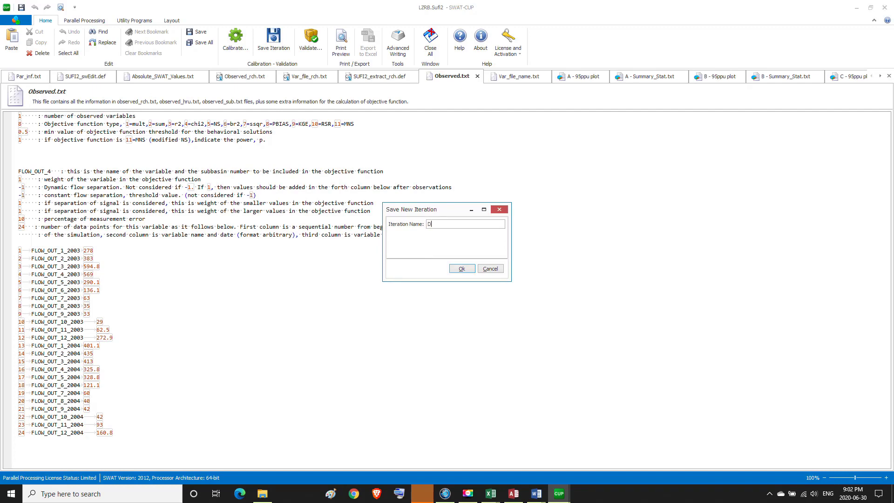
{"action": "left_click", "coordinate": [462, 269]}
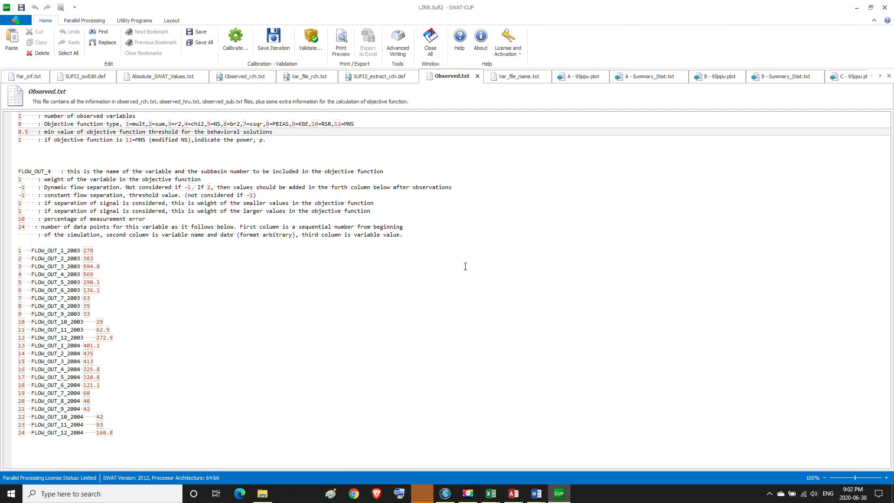
{"action": "left_click", "coordinate": [468, 497]}
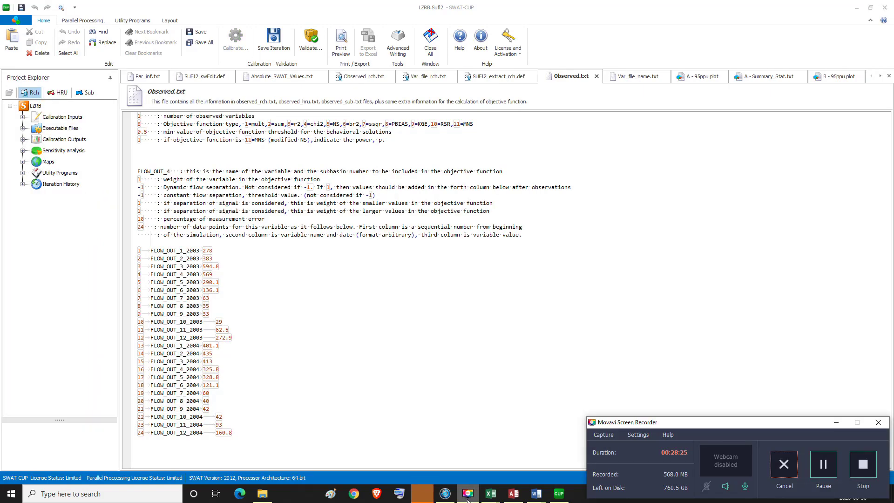
{"action": "left_click", "coordinate": [468, 497]}
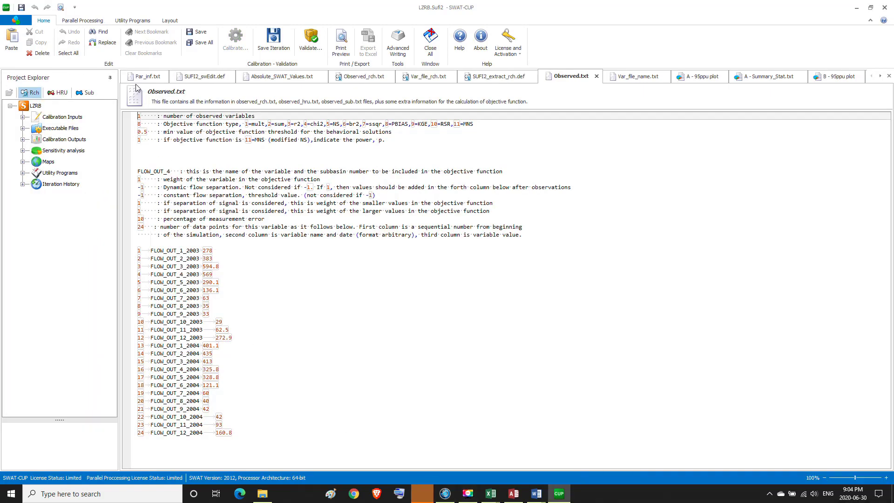
Step: Review the parameters in Par_inf.txt and check the objective function type in Observed.txt
{"action": "left_click", "coordinate": [143, 77]}
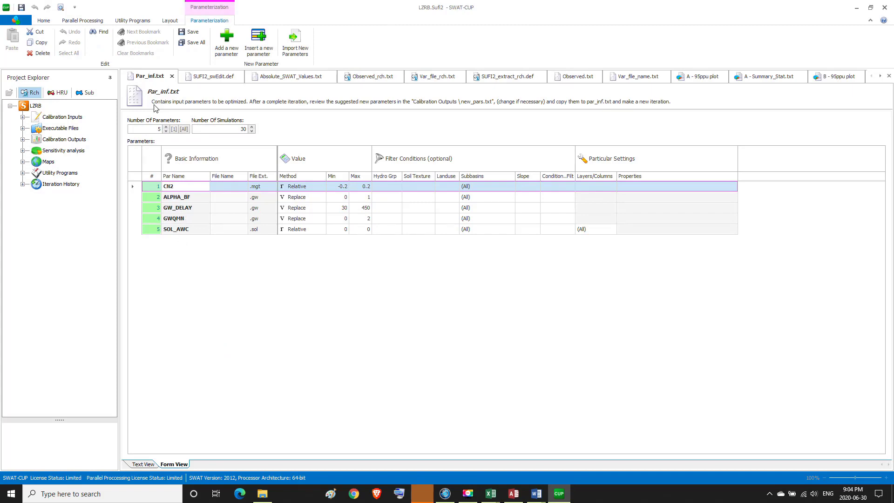
{"action": "left_click", "coordinate": [576, 76]}
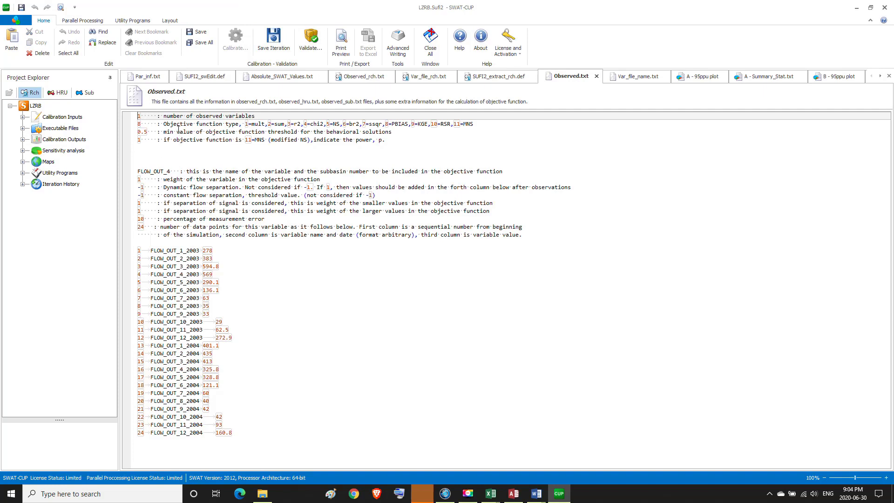
{"action": "double_click", "coordinate": [139, 124]}
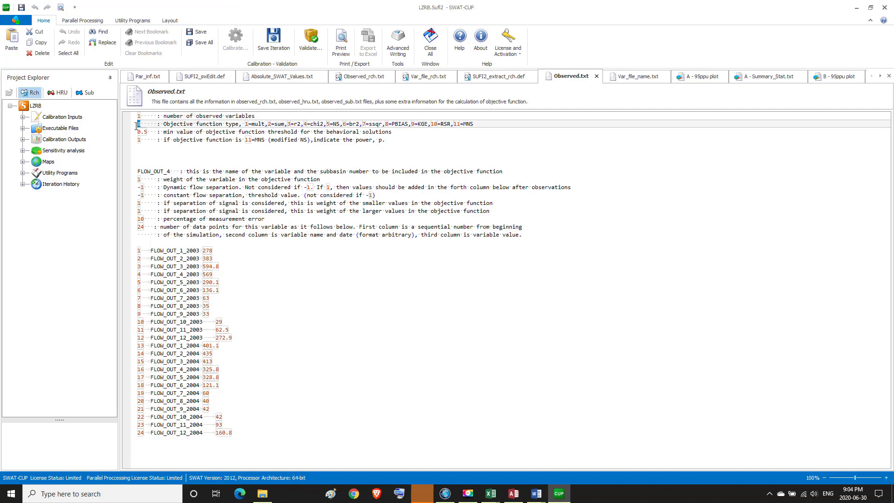
Step: Show the 95ppu plot from iteration D's calibration outputs in the iteration history
{"action": "left_click", "coordinate": [22, 185]}
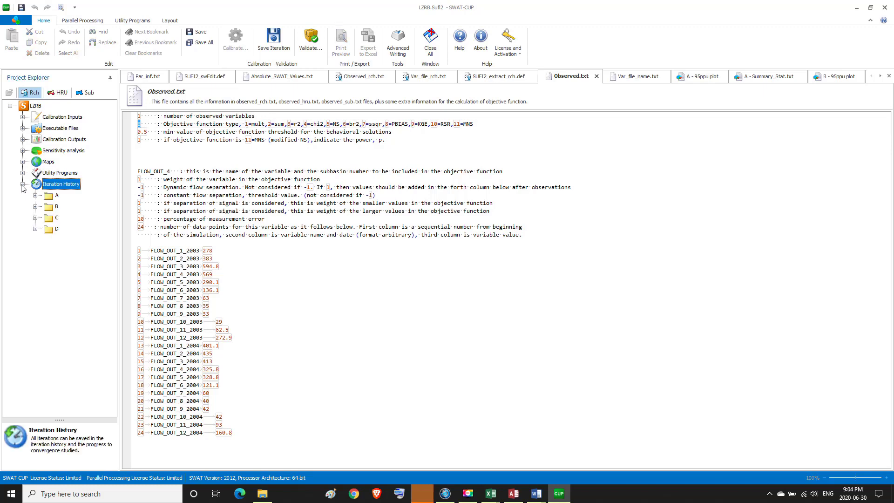
{"action": "left_click", "coordinate": [36, 229]}
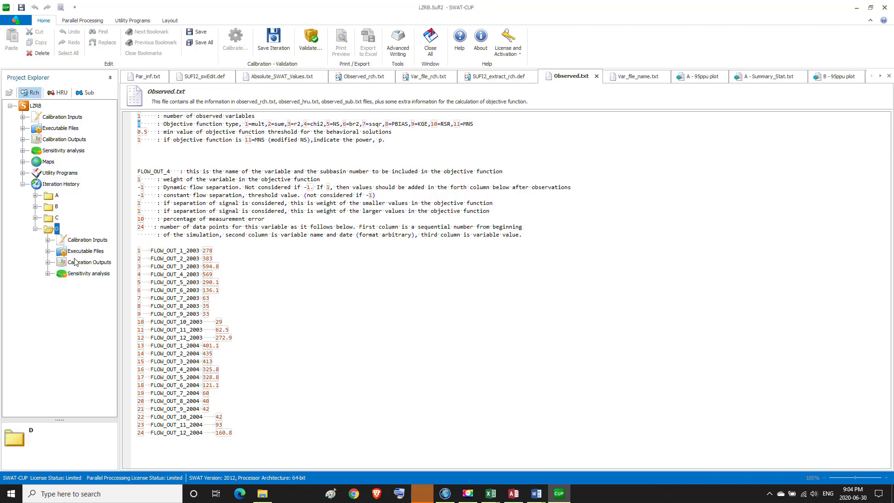
{"action": "left_click", "coordinate": [76, 262]}
{"action": "left_click", "coordinate": [48, 262]}
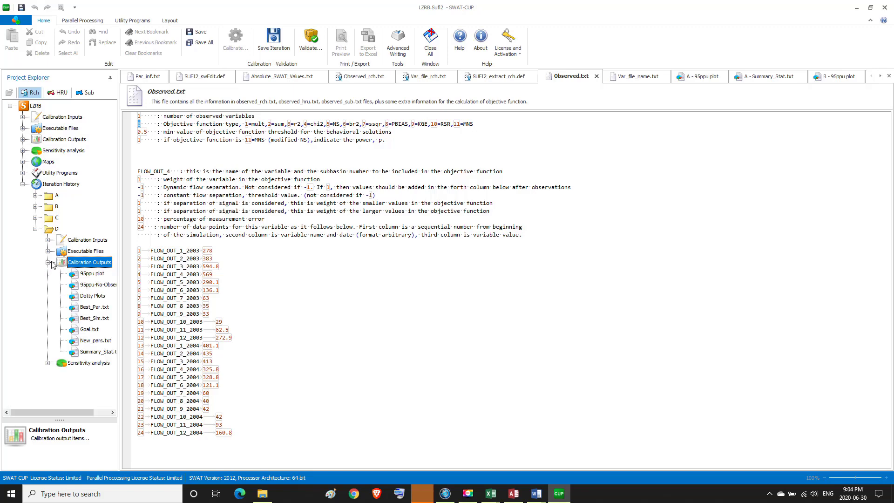
{"action": "double_click", "coordinate": [92, 274]}
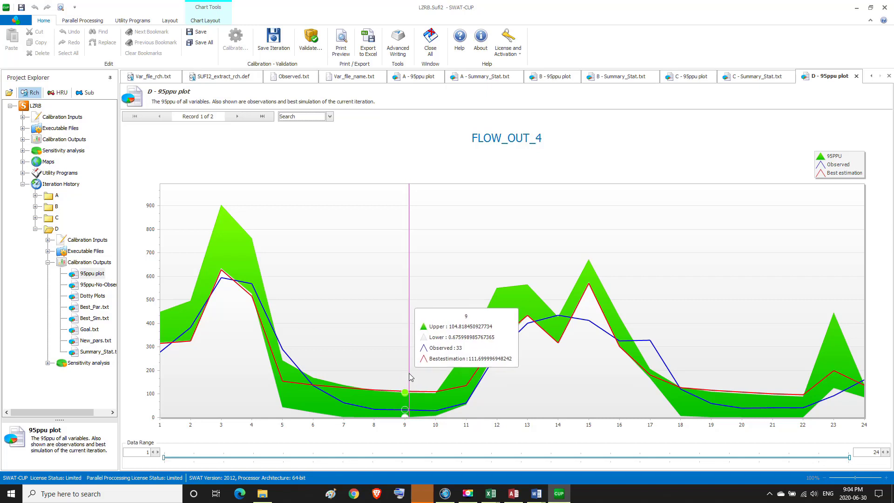
Step: Examine R2, PBIAS and RSR for FLOW_OUT_4 in iteration D's Summary_Stat.txt and collapse that iteration's folder
{"action": "double_click", "coordinate": [101, 355]}
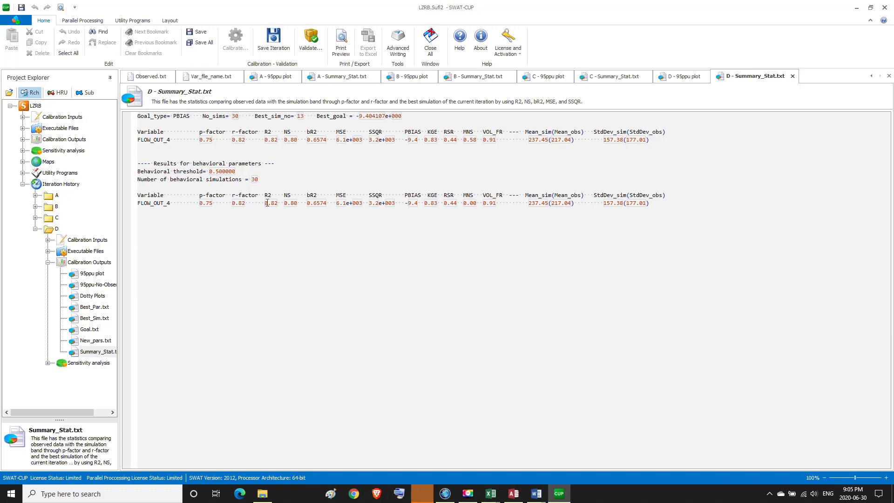
{"action": "left_click_drag", "start_coordinate": [266, 204], "coordinate": [284, 208]}
{"action": "left_click_drag", "start_coordinate": [401, 204], "coordinate": [419, 207]}
{"action": "left_click", "coordinate": [447, 206]}
{"action": "left_click", "coordinate": [48, 262]}
{"action": "left_click", "coordinate": [36, 229]}
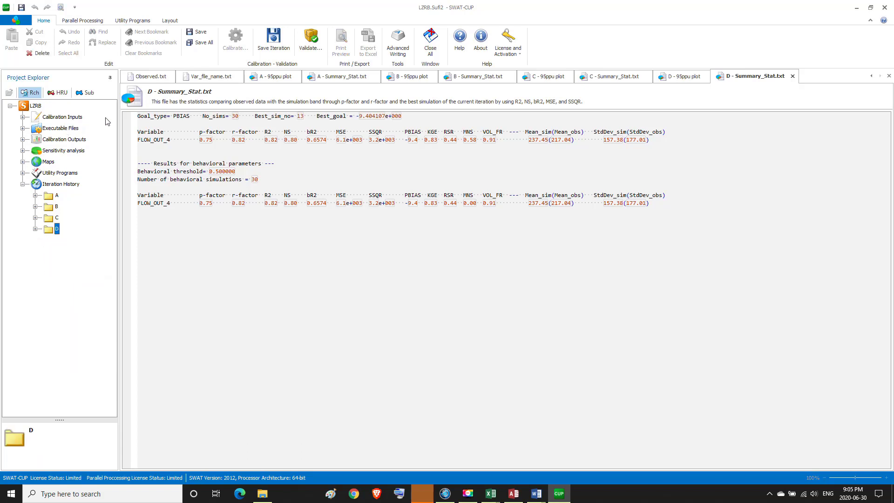
Step: Set the maximum of the SOL_AWC parameter to 1 in the calibration input file Par_inf.txt
{"action": "double_click", "coordinate": [68, 119]}
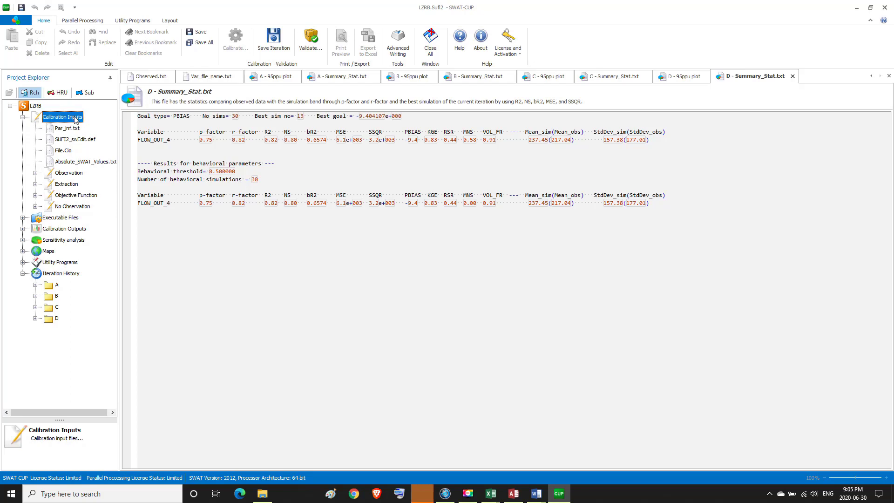
{"action": "double_click", "coordinate": [68, 130]}
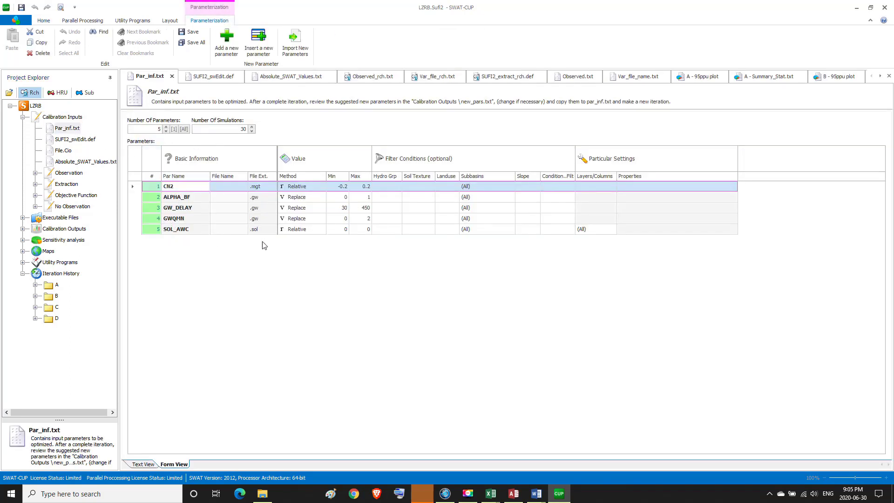
{"action": "left_click", "coordinate": [367, 230]}
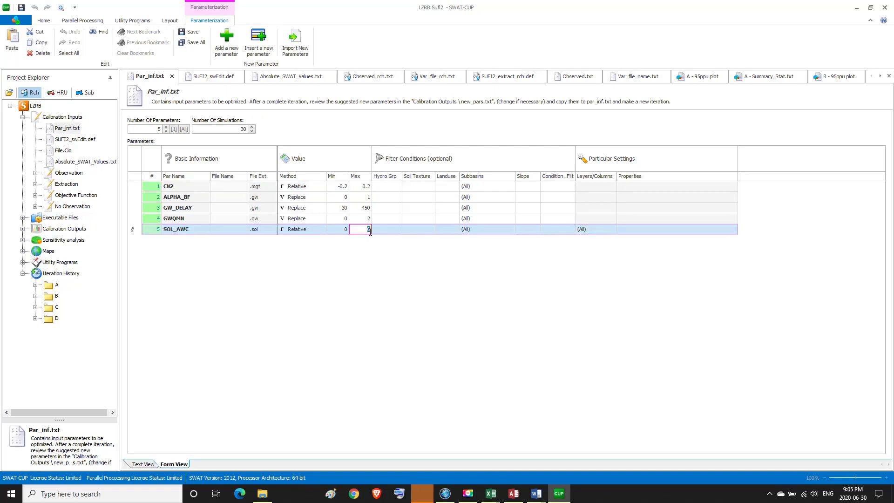
{"action": "type", "text": "1"}
Step: Enter 8 (PBIAS) as the objective function type in the objective function file Observed.txt
{"action": "double_click", "coordinate": [66, 196]}
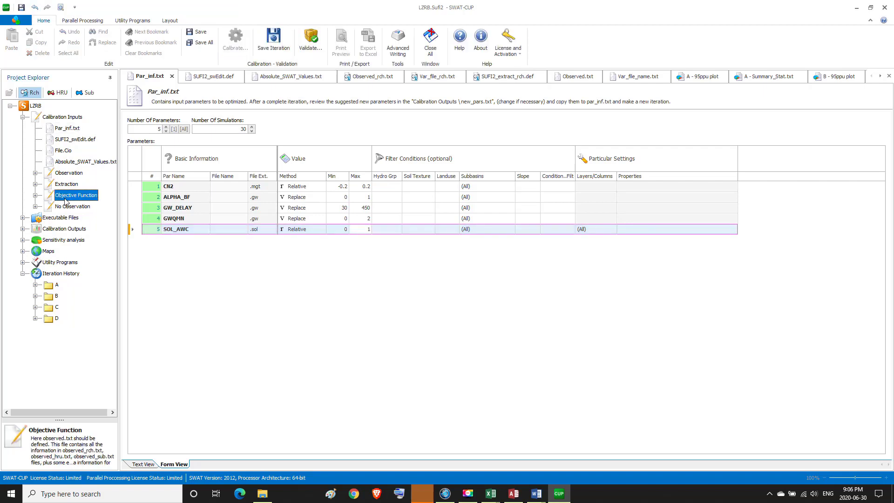
{"action": "double_click", "coordinate": [69, 206]}
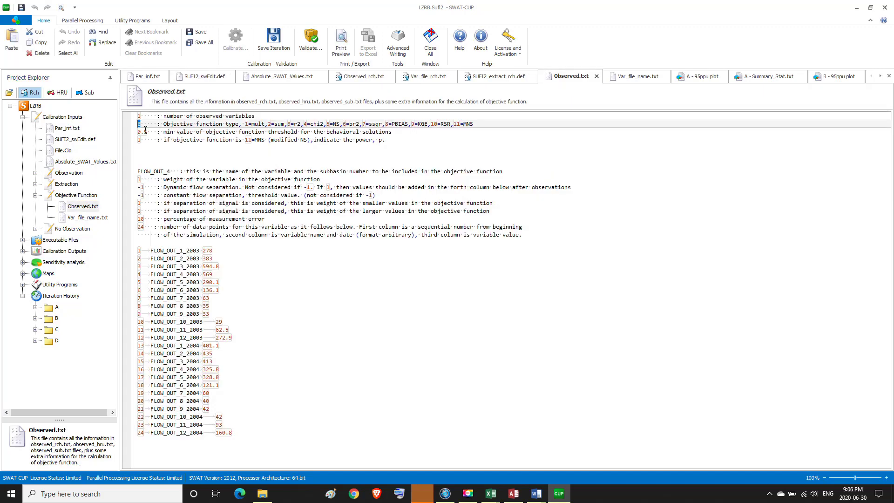
{"action": "type", "text": "8"}
{"action": "key", "text": "Down"}
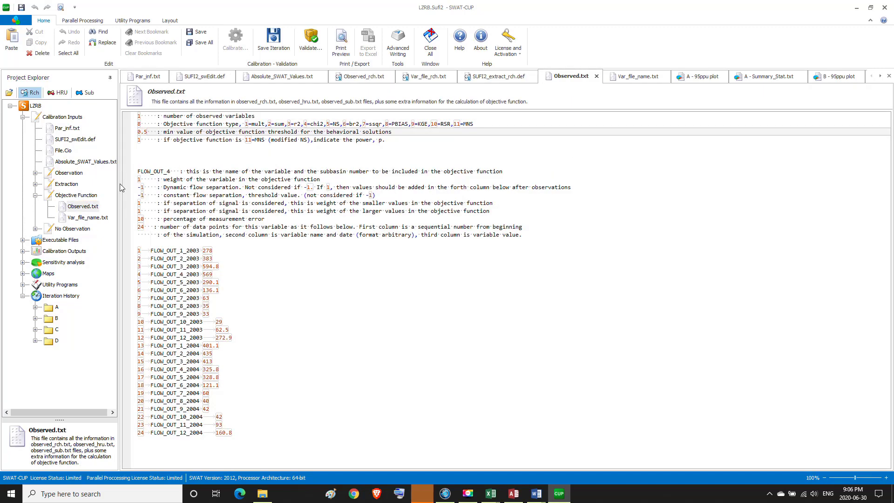
Step: Return to Par_inf.txt, confirm 1 as the SOL_AWC maximum and save the file
{"action": "double_click", "coordinate": [65, 129]}
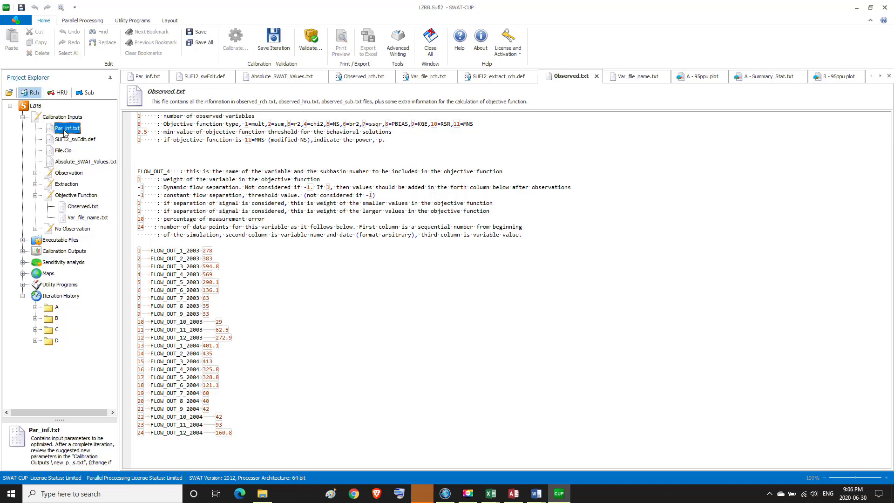
{"action": "double_click", "coordinate": [77, 208]}
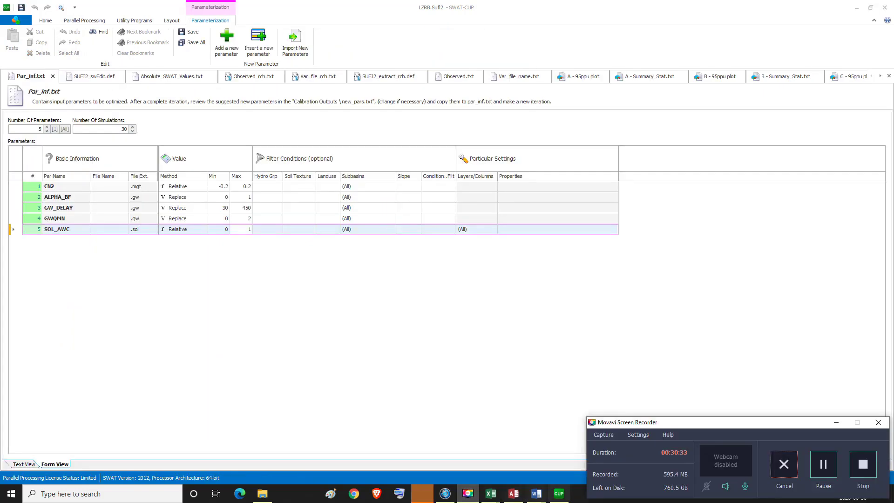
{"action": "left_click", "coordinate": [477, 498]}
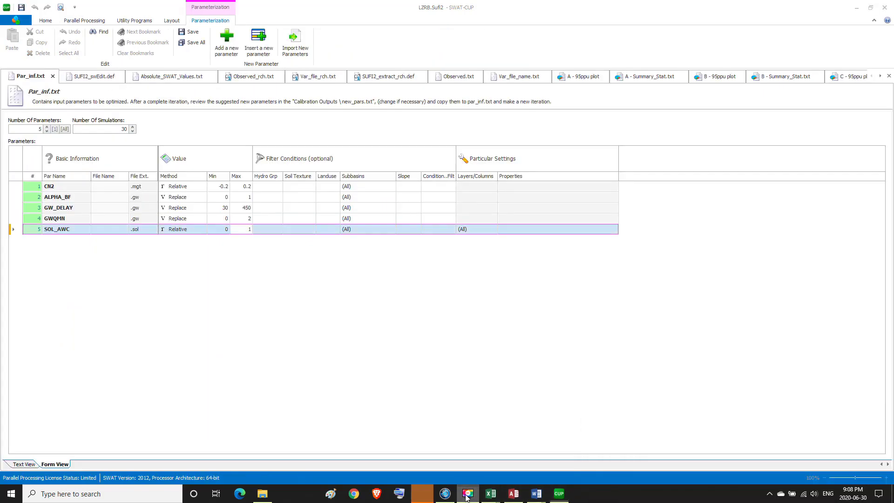
{"action": "left_click", "coordinate": [250, 231]}
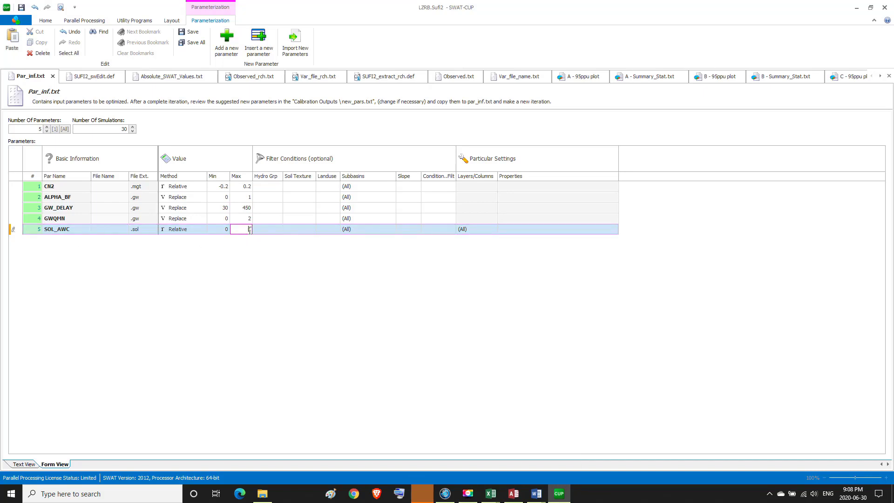
{"action": "double_click", "coordinate": [250, 230]}
{"action": "left_click", "coordinate": [248, 235]}
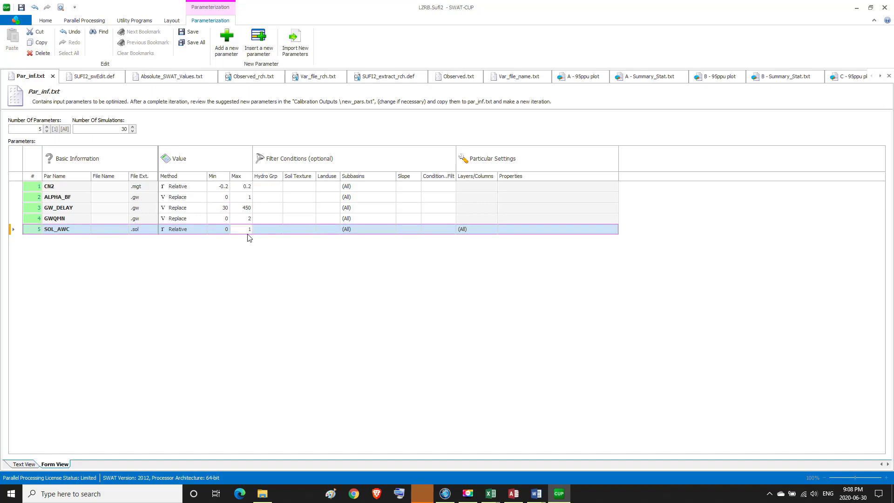
{"action": "left_click", "coordinate": [21, 8]}
Step: Check Observed.txt and execute the full calibration, closing the SUFI2_pre.bat, Sufi2_Run.bat and SUFI2_post.bat windows as each one finishes
{"action": "left_click", "coordinate": [452, 79]}
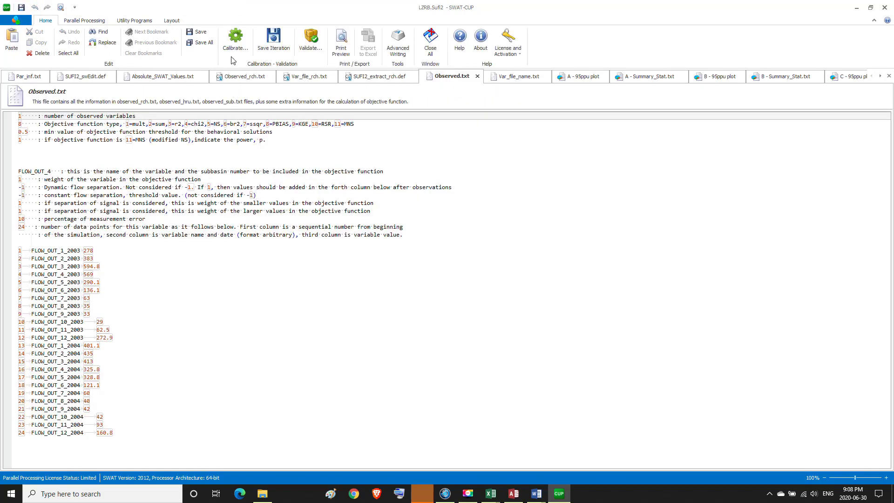
{"action": "left_click", "coordinate": [236, 47]}
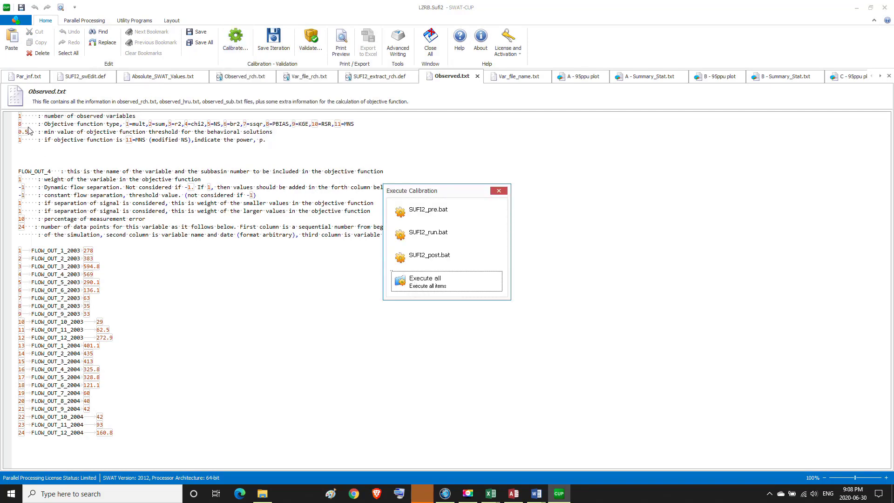
{"action": "left_click", "coordinate": [421, 286]}
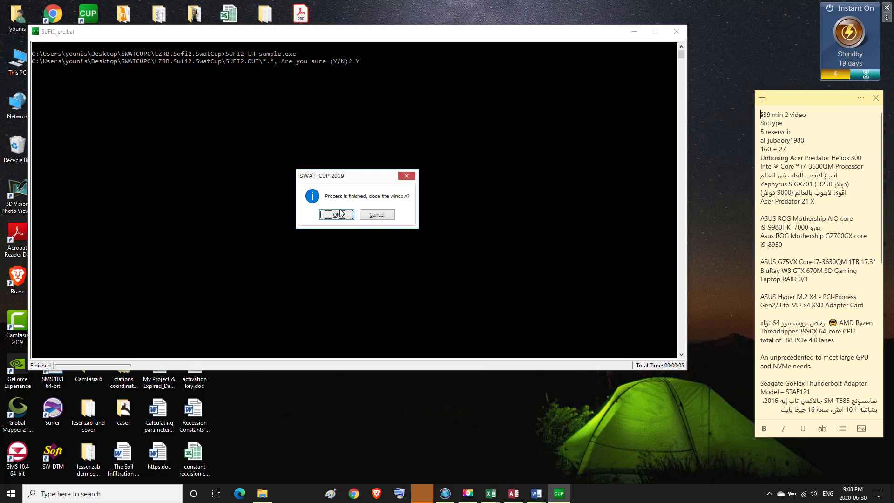
{"action": "left_click", "coordinate": [345, 215]}
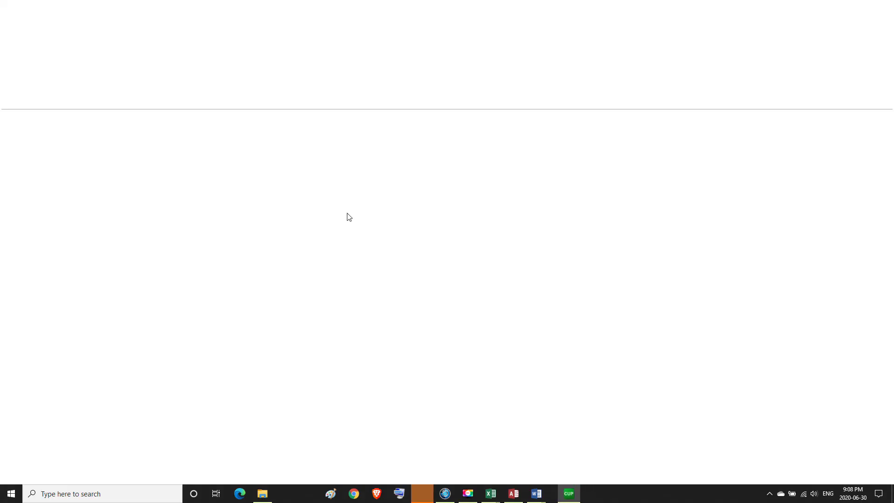
{"action": "left_click", "coordinate": [435, 259]}
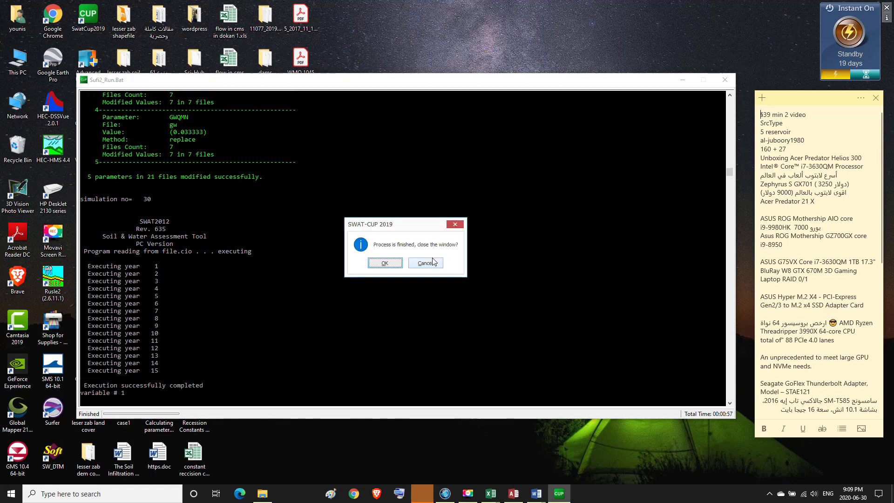
{"action": "left_click", "coordinate": [385, 263]}
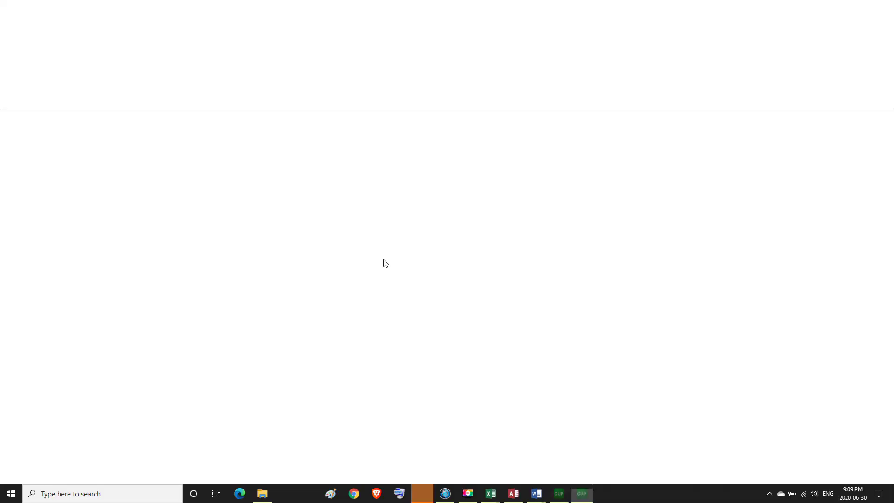
{"action": "left_click", "coordinate": [438, 260]}
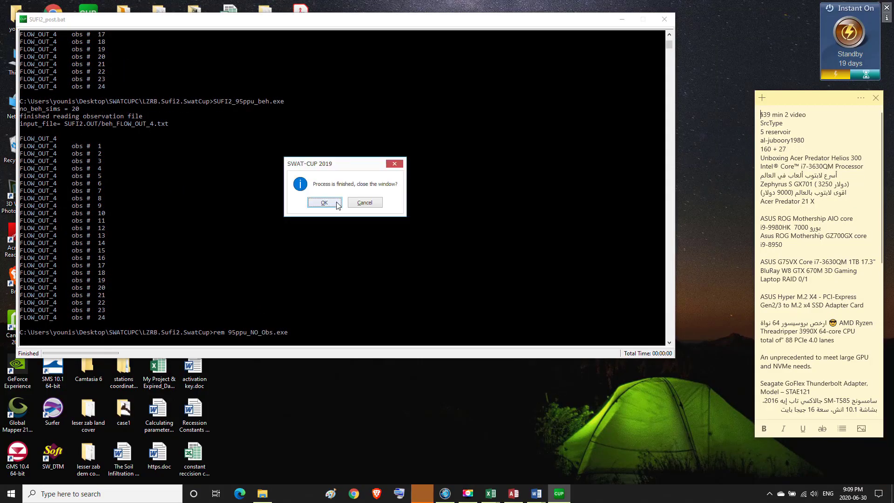
{"action": "left_click", "coordinate": [338, 205]}
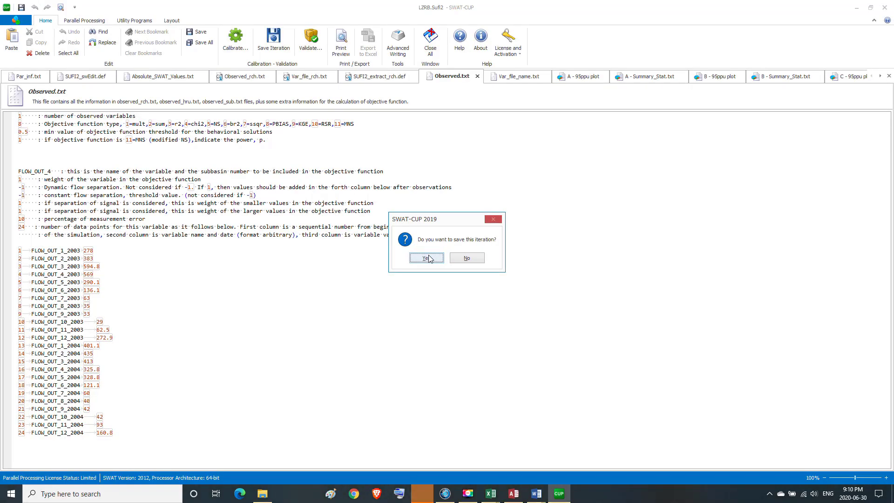
Step: Save the calibration results as a new iteration named E
{"action": "left_click", "coordinate": [426, 258]}
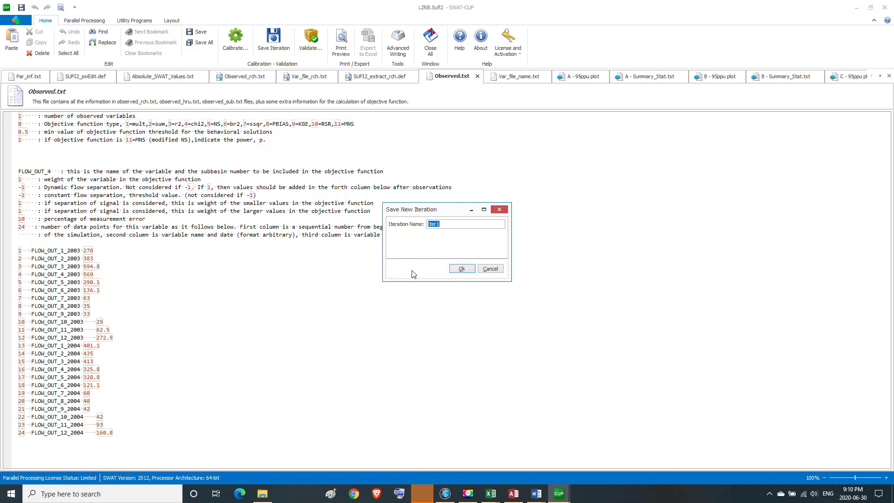
{"action": "type", "text": "E"}
{"action": "left_click", "coordinate": [458, 272]}
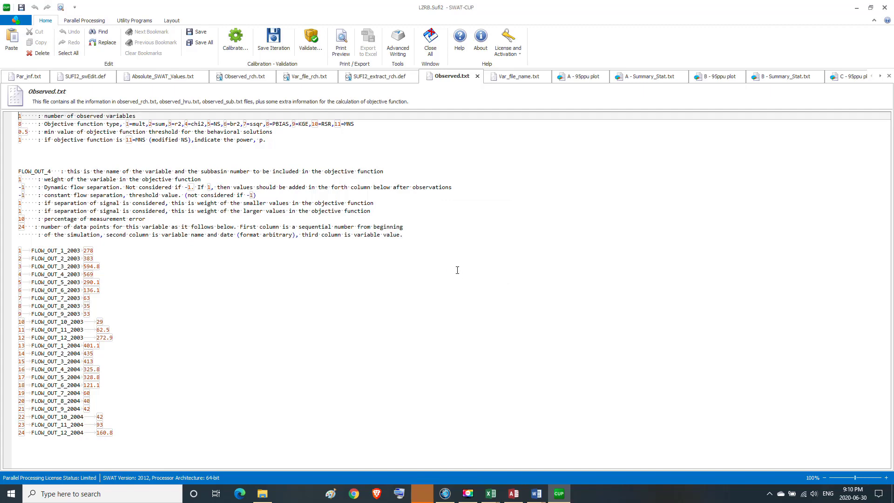
Step: Review the SOL_AWC parameter range in Par_inf.txt
{"action": "left_click", "coordinate": [464, 498]}
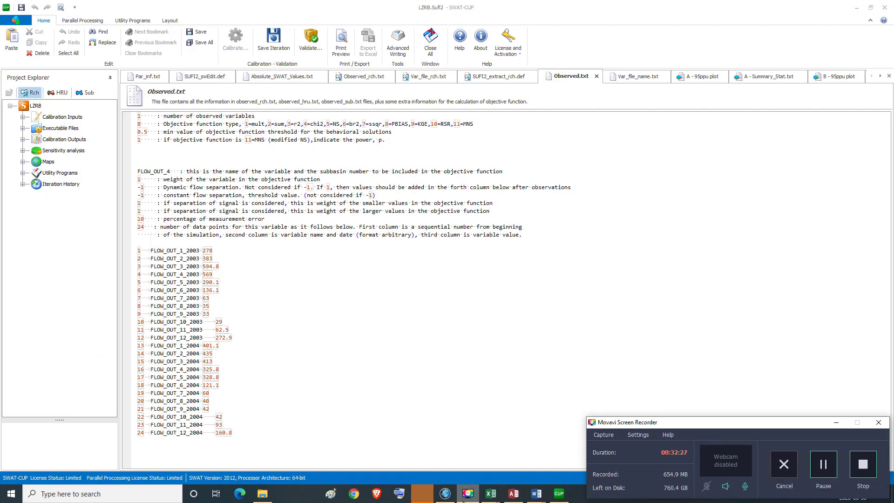
{"action": "left_click", "coordinate": [463, 499]}
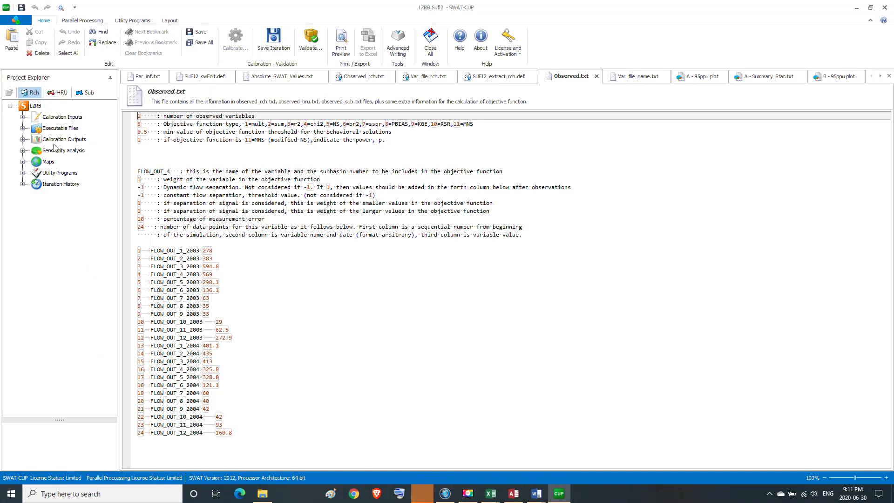
{"action": "left_click", "coordinate": [139, 76]}
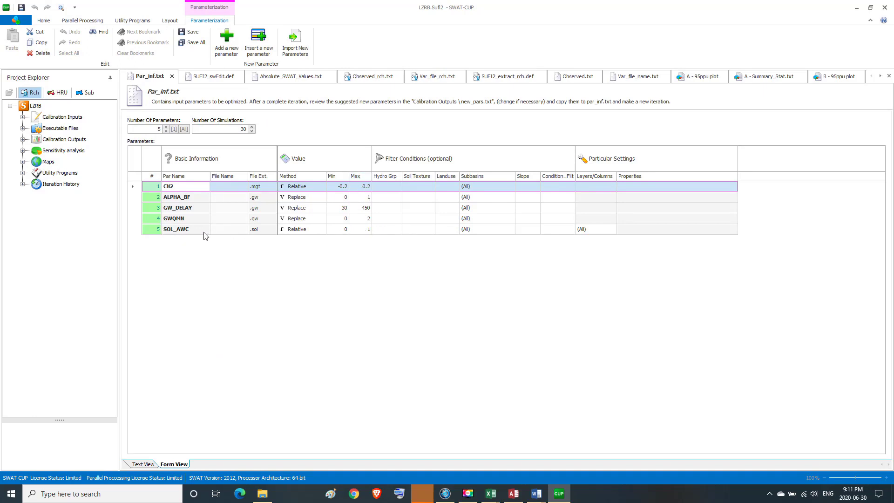
{"action": "left_click", "coordinate": [369, 230]}
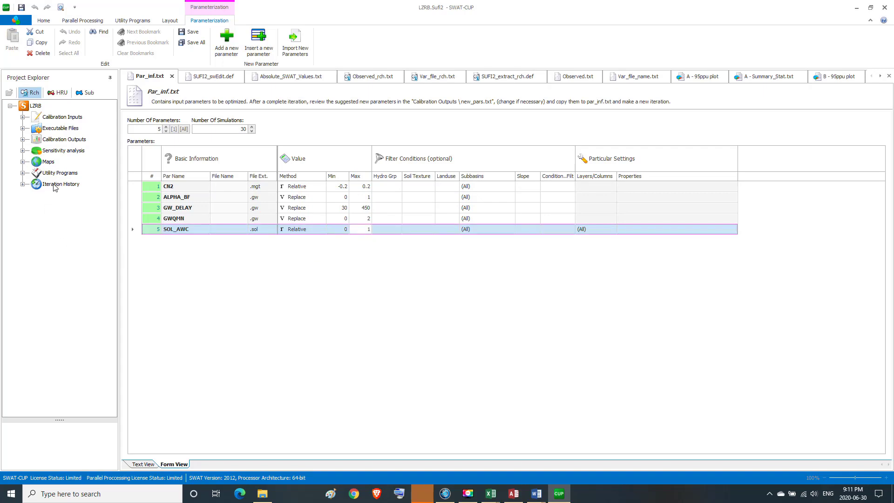
Step: Show the 95ppu plot from iteration E's calibration outputs in the iteration history
{"action": "left_click", "coordinate": [24, 185]}
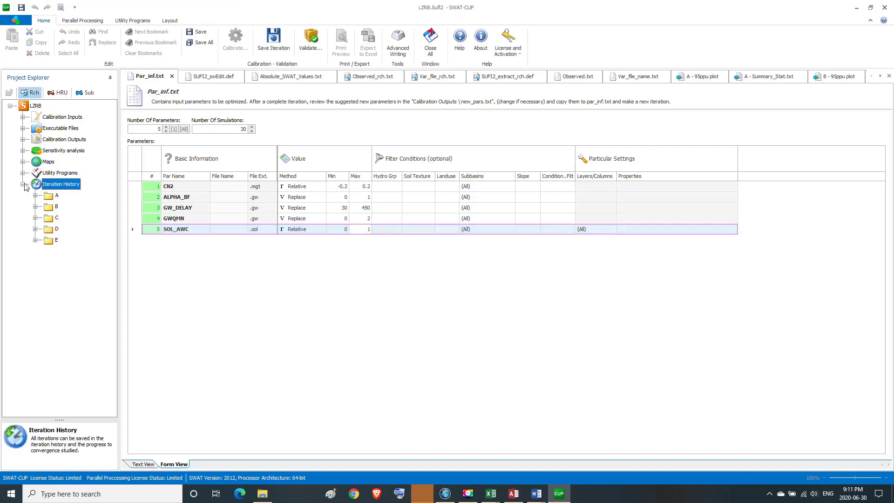
{"action": "left_click", "coordinate": [46, 242]}
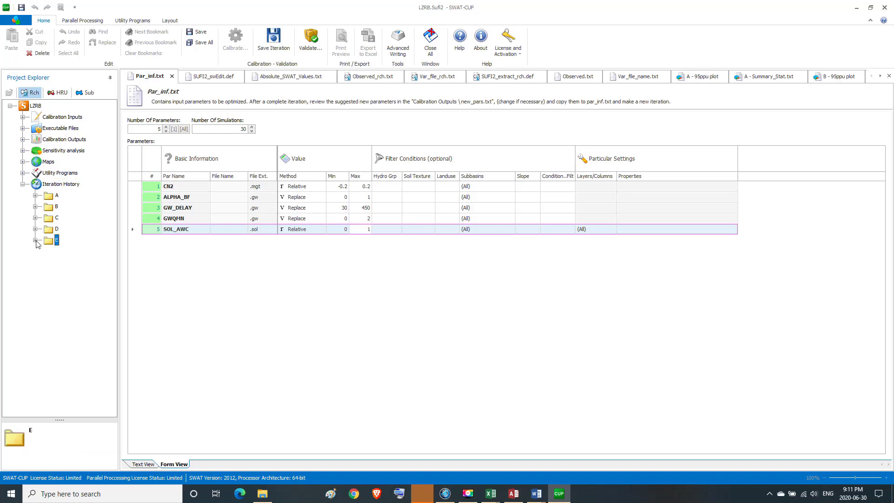
{"action": "left_click", "coordinate": [36, 240]}
{"action": "left_click", "coordinate": [81, 275]}
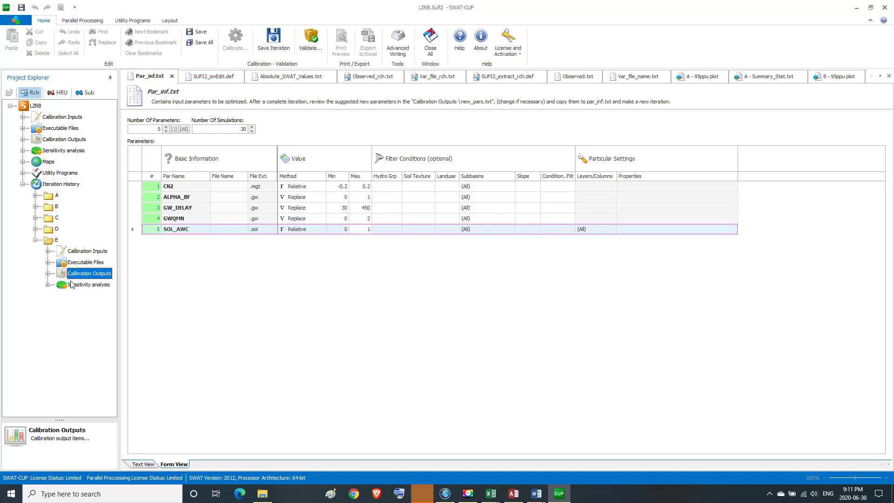
{"action": "left_click", "coordinate": [49, 275]}
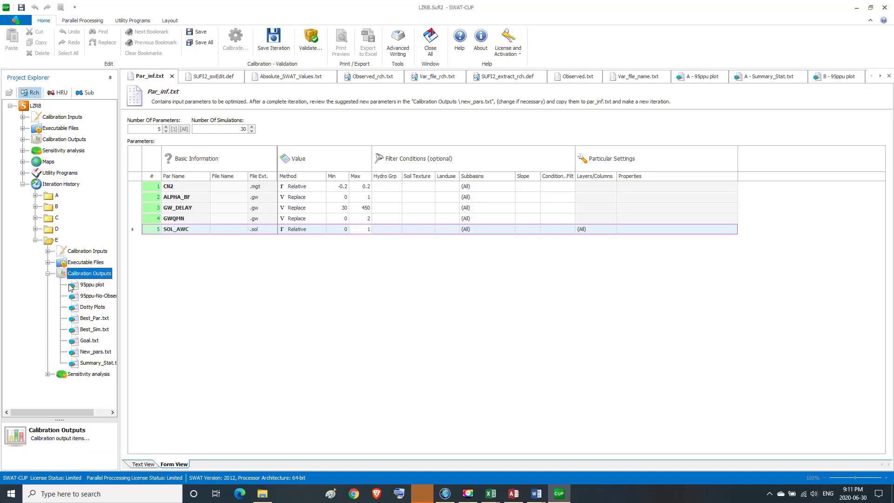
{"action": "double_click", "coordinate": [88, 285]}
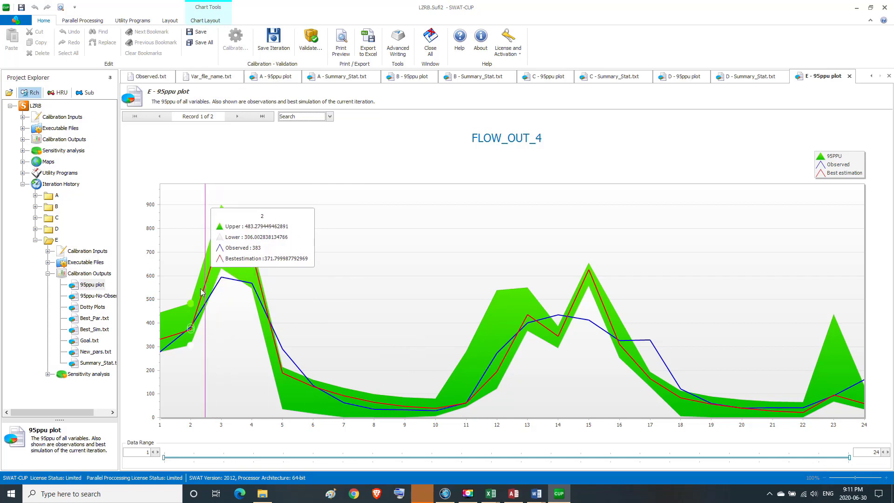
Step: Examine R2, NS, PBIAS and RSR of the behavioral results for FLOW_OUT_4 in iteration E's Summary_Stat.txt
{"action": "left_click", "coordinate": [91, 363]}
{"action": "double_click", "coordinate": [91, 362]}
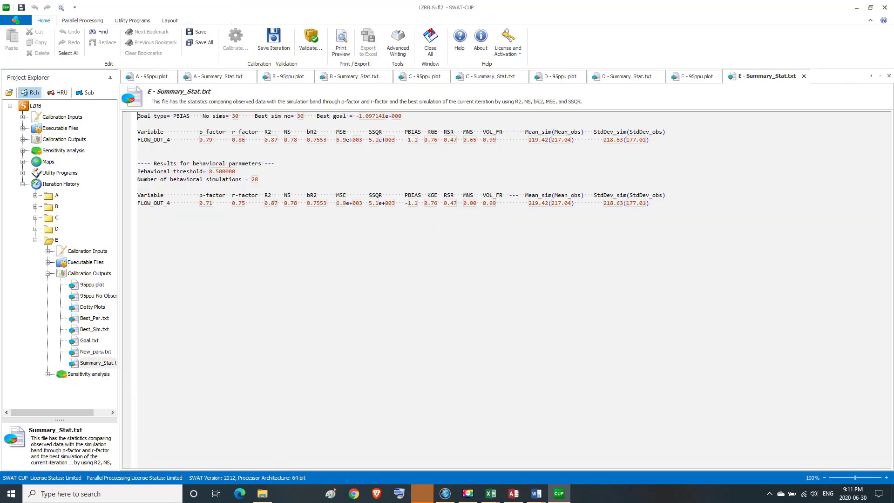
{"action": "left_click_drag", "start_coordinate": [263, 203], "coordinate": [276, 203]}
{"action": "left_click_drag", "start_coordinate": [284, 204], "coordinate": [293, 206]}
{"action": "left_click_drag", "start_coordinate": [405, 203], "coordinate": [411, 204]}
{"action": "left_click_drag", "start_coordinate": [445, 204], "coordinate": [451, 204]}
Step: Switch to STATISTIC PARAMETERS.doc in Word and examine the table of performance ratings of hydrologic models
{"action": "mouse_move", "coordinate": [536, 493]}
{"action": "left_click", "coordinate": [507, 469]}
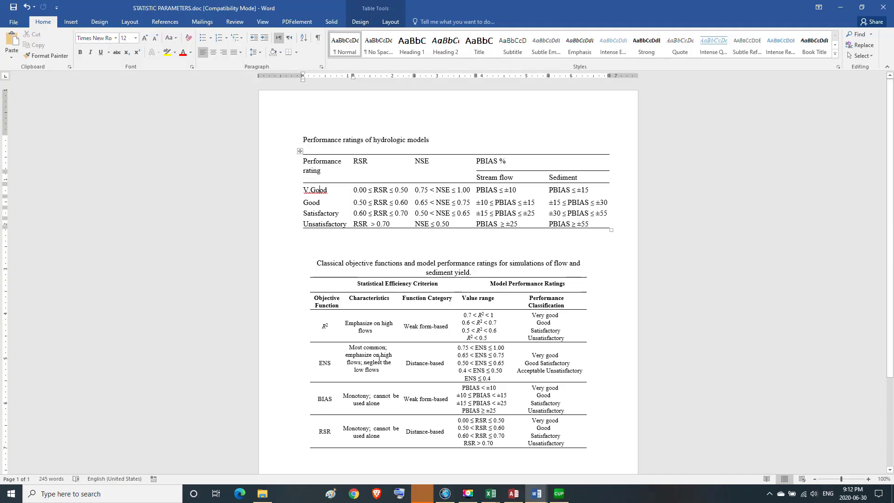
{"action": "left_click_drag", "start_coordinate": [305, 139], "coordinate": [423, 141]}
{"action": "left_click", "coordinate": [421, 140]}
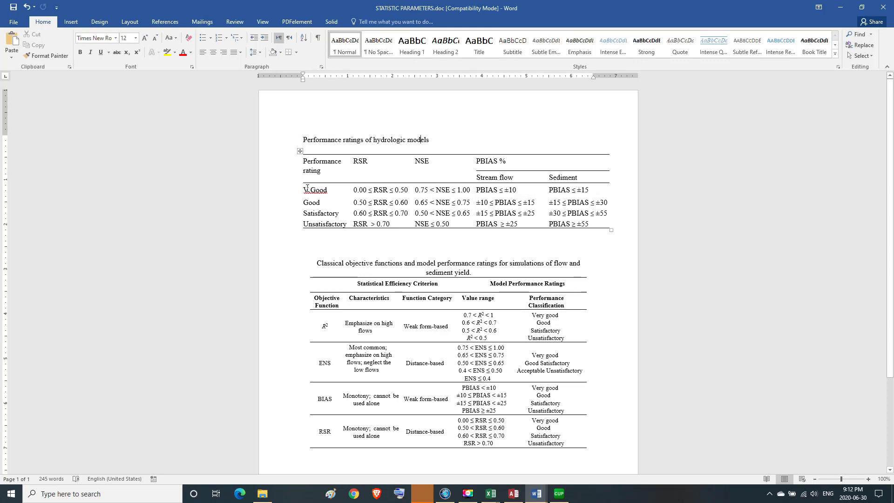
Step: Examine the very good thresholds for RSR, NSE, PBIAS and R2 in both rating tables, and return to the summary statistics in SWAT-CUP
{"action": "left_click_drag", "start_coordinate": [312, 190], "coordinate": [493, 186]}
{"action": "left_click_drag", "start_coordinate": [535, 186], "coordinate": [559, 188]}
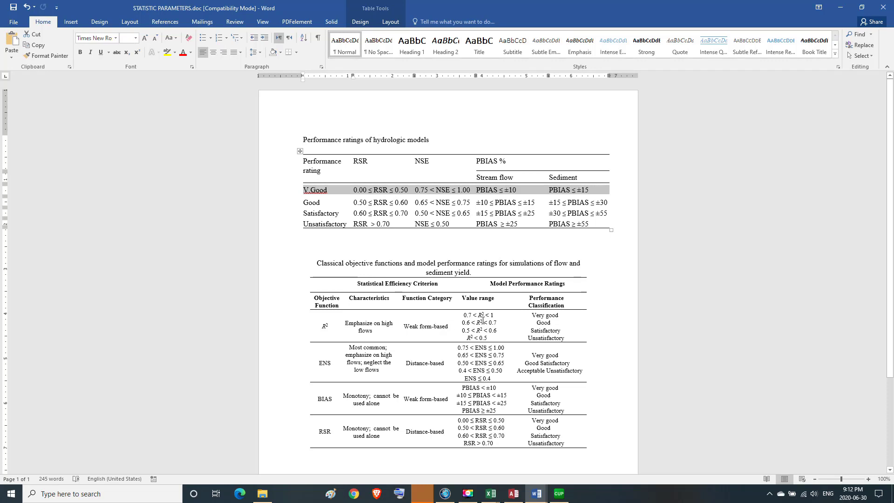
{"action": "left_click_drag", "start_coordinate": [464, 315], "coordinate": [562, 315]}
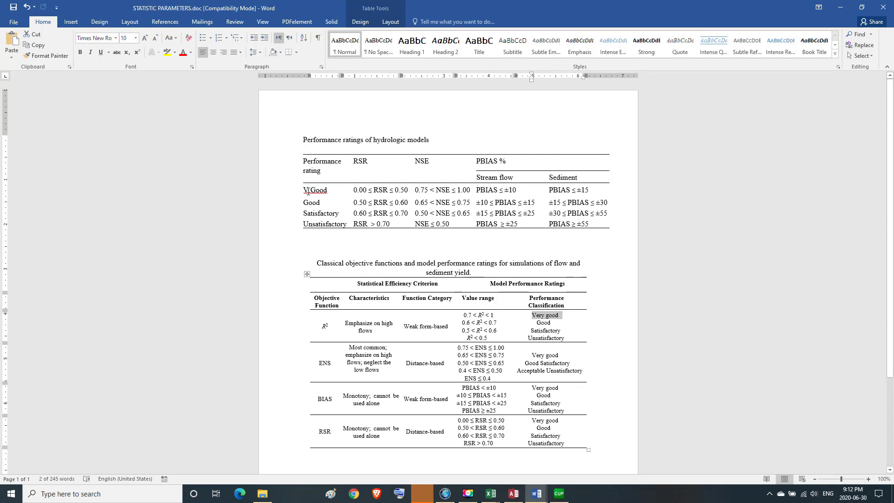
{"action": "left_click_drag", "start_coordinate": [308, 190], "coordinate": [573, 194]}
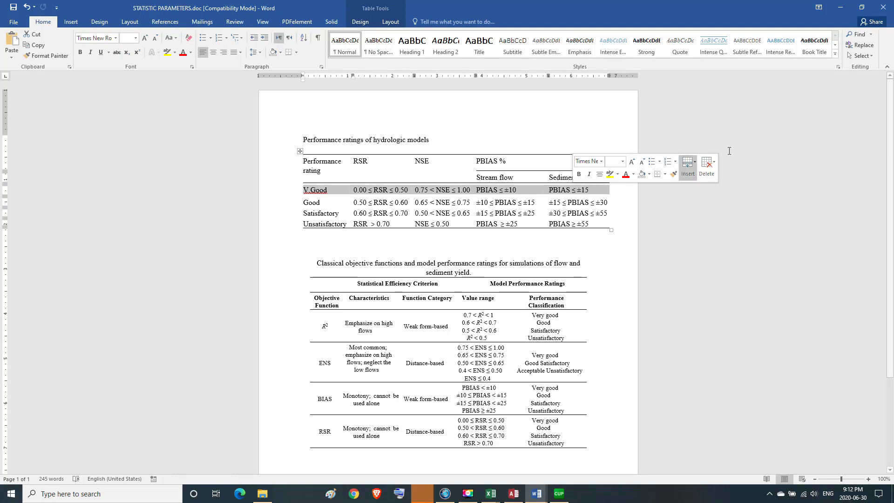
{"action": "left_click", "coordinate": [843, 10]}
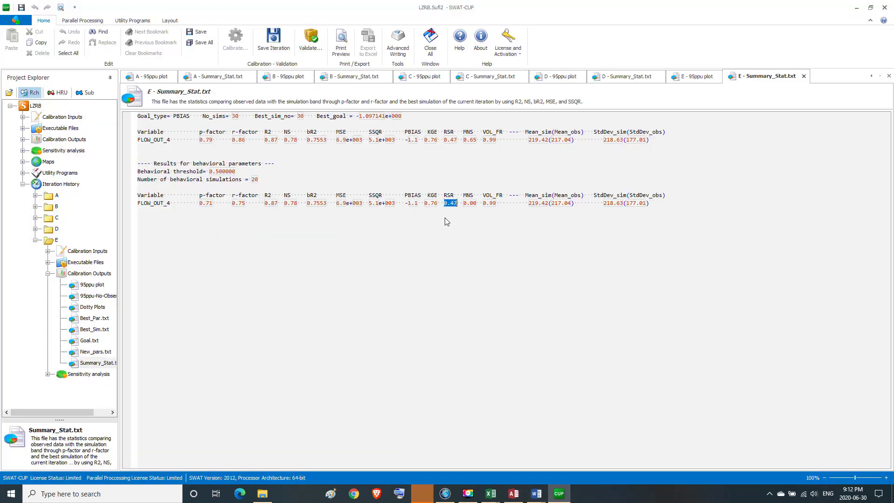
Step: Save the LZRB project and minimize SWAT-CUP to reveal the desktop
{"action": "left_click", "coordinate": [428, 217]}
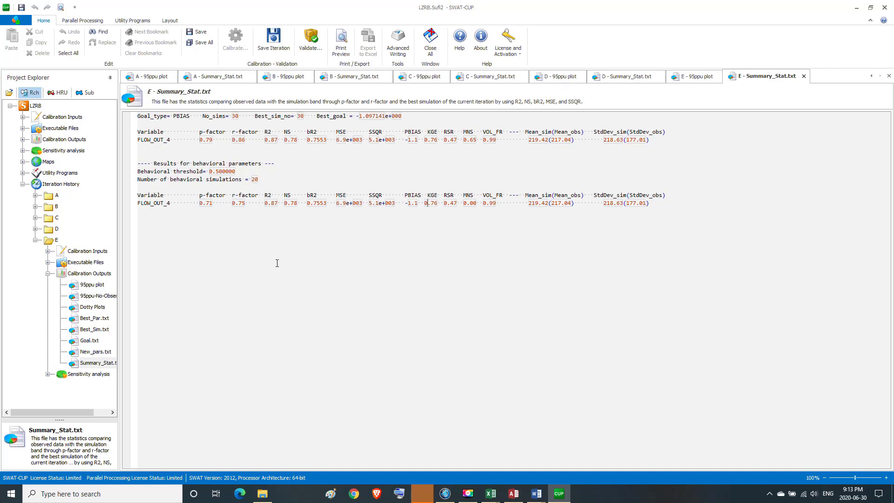
{"action": "left_click", "coordinate": [21, 8]}
{"action": "left_click", "coordinate": [857, 9]}
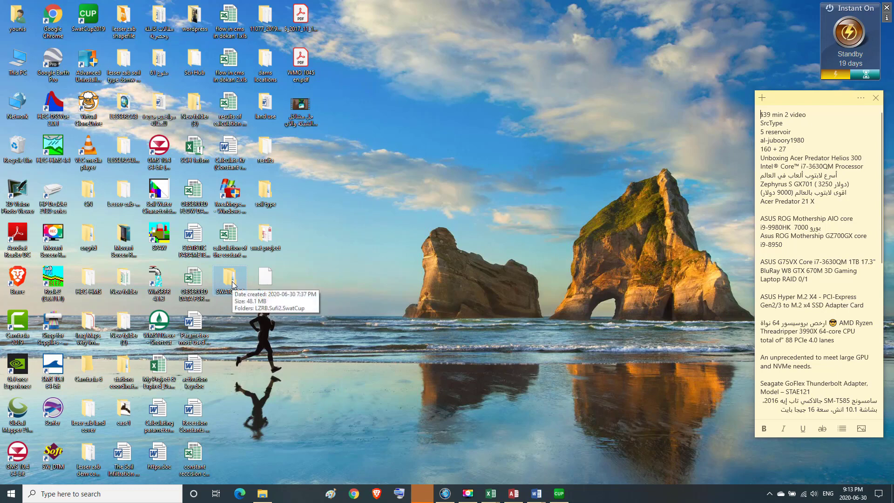
Step: Browse from the desktop's SWATCUPC folder through LZRB.Sufi2.SwatCup and Iterations to iteration E's Sufi2.Out folder
{"action": "mouse_move", "coordinate": [226, 283]}
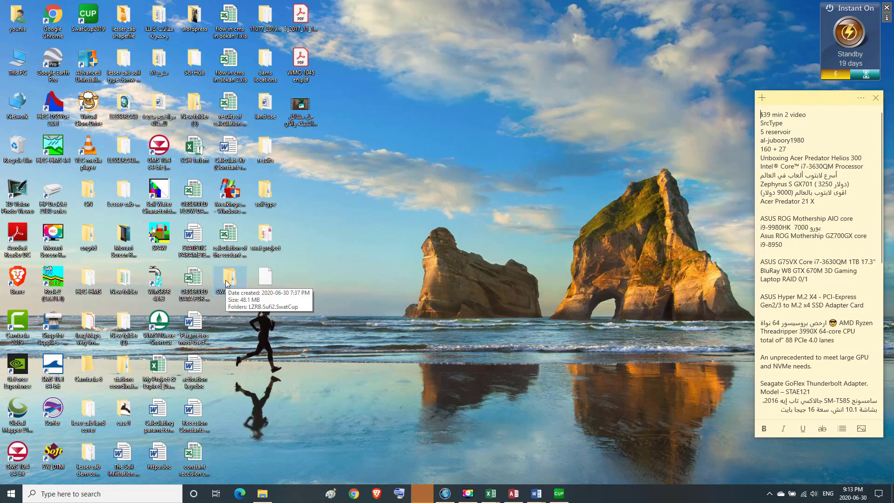
{"action": "double_click", "coordinate": [227, 282]}
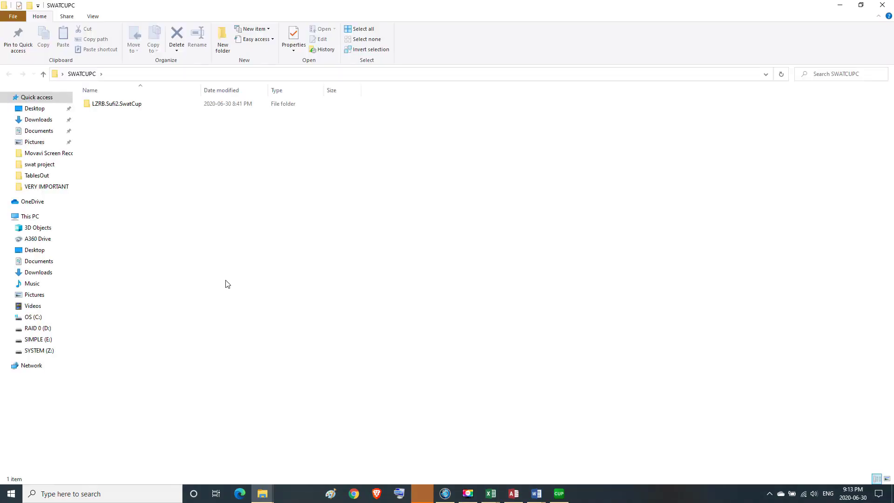
{"action": "double_click", "coordinate": [113, 105]}
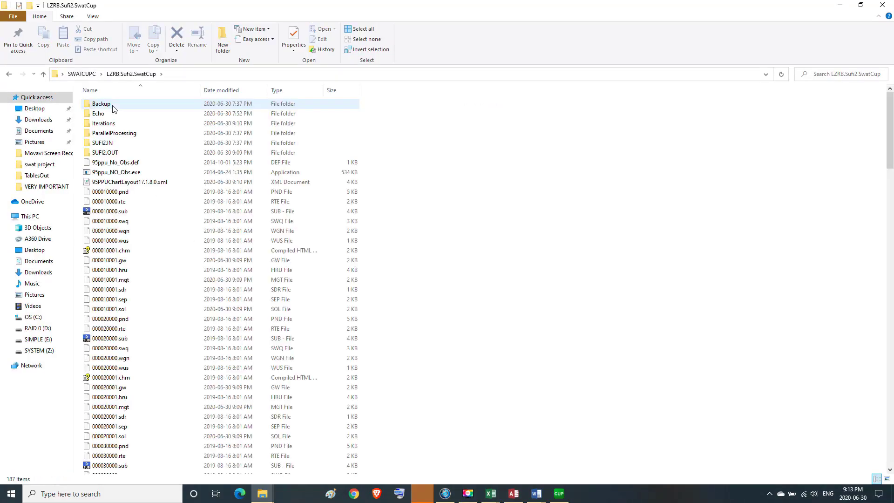
{"action": "left_click", "coordinate": [105, 126]}
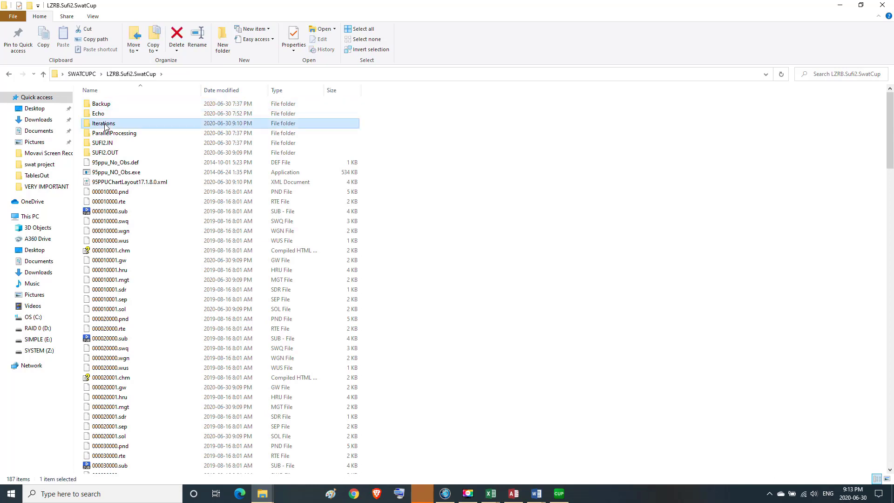
{"action": "double_click", "coordinate": [106, 126]}
{"action": "double_click", "coordinate": [94, 144]}
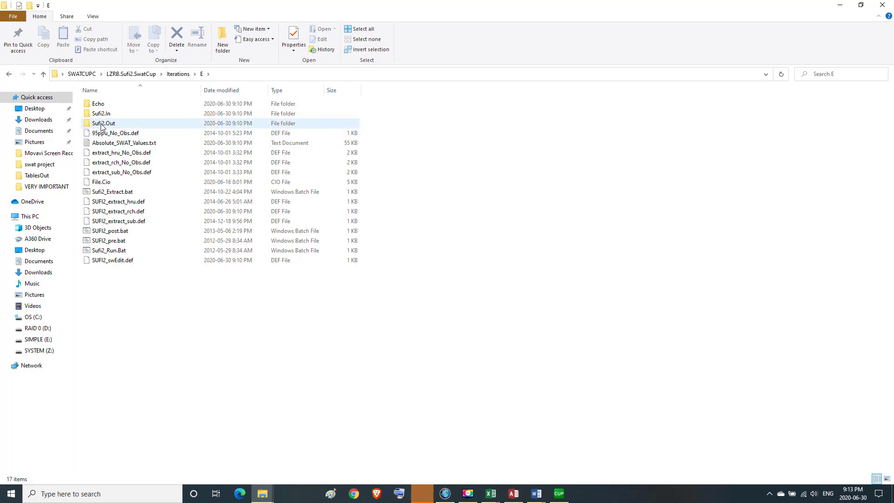
{"action": "double_click", "coordinate": [102, 124]}
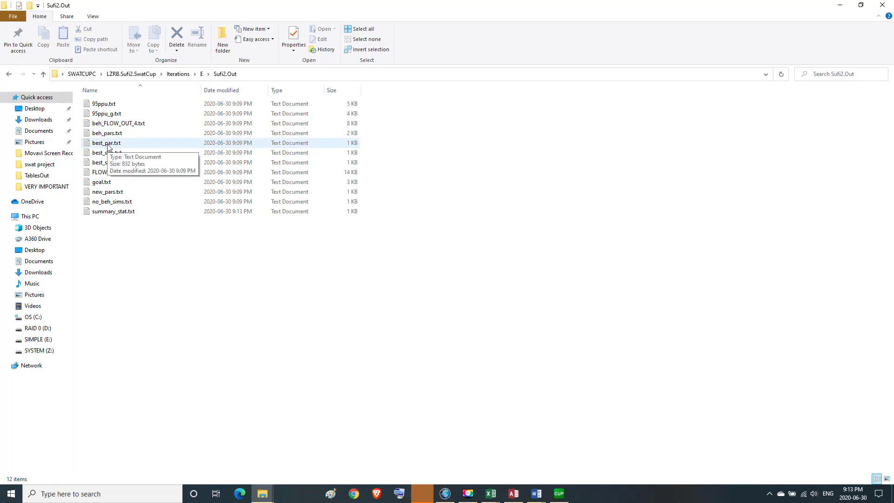
Step: Review the fitted parameter values in iteration E's best_par.txt and close the file
{"action": "double_click", "coordinate": [108, 144]}
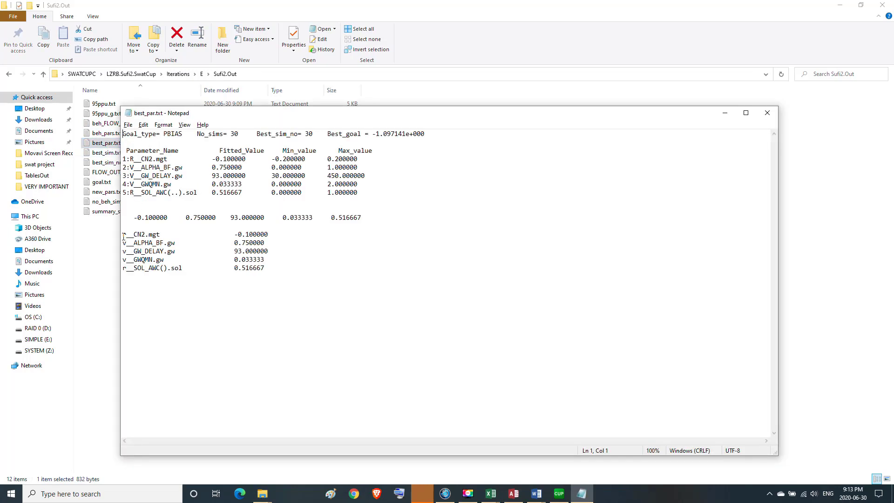
{"action": "left_click_drag", "start_coordinate": [124, 234], "coordinate": [249, 274]}
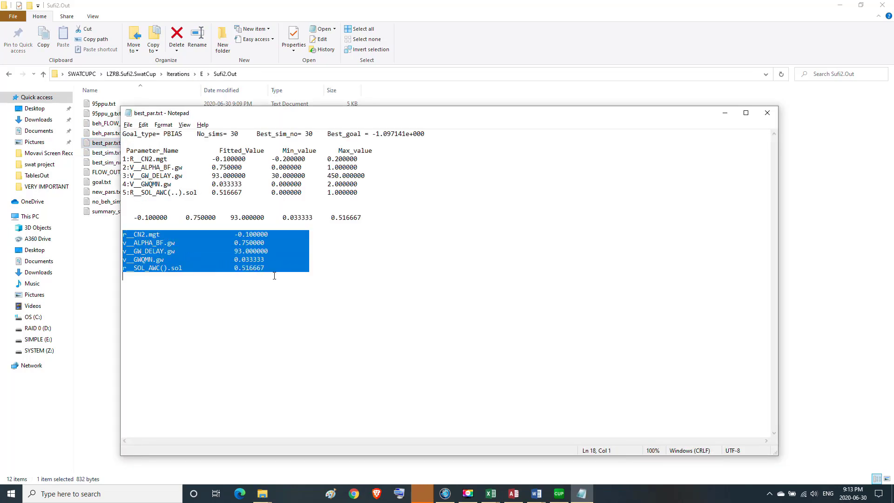
{"action": "left_click", "coordinate": [245, 275]}
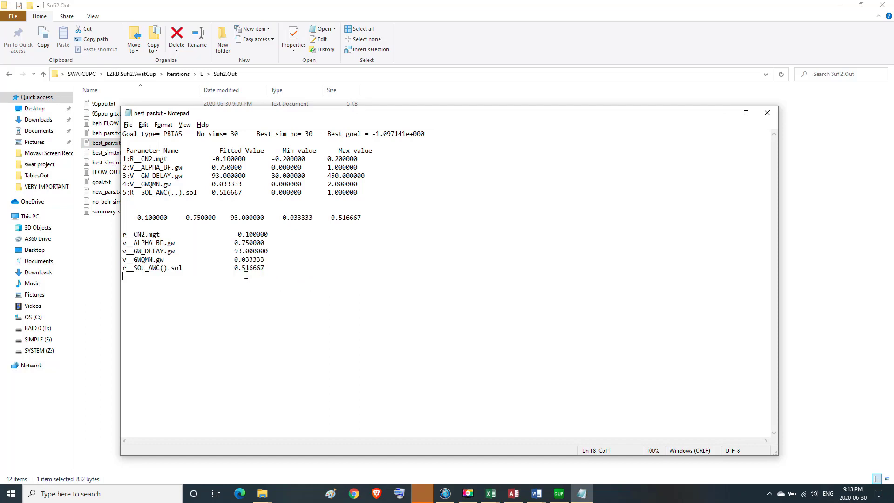
{"action": "left_click", "coordinate": [767, 113]}
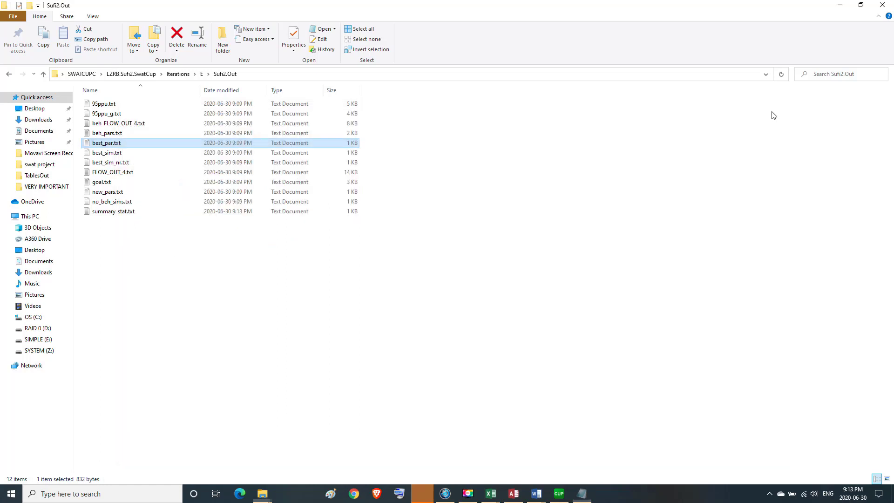
Step: Review the observed and simulated FLOW_OUT_4 columns in iteration E's best_sim.txt and close the file
{"action": "double_click", "coordinate": [115, 154]}
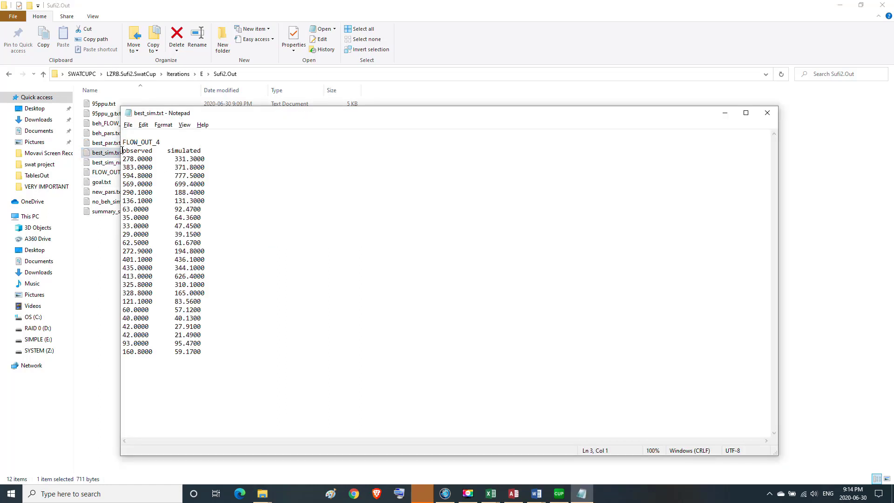
{"action": "left_click_drag", "start_coordinate": [122, 151], "coordinate": [261, 355]}
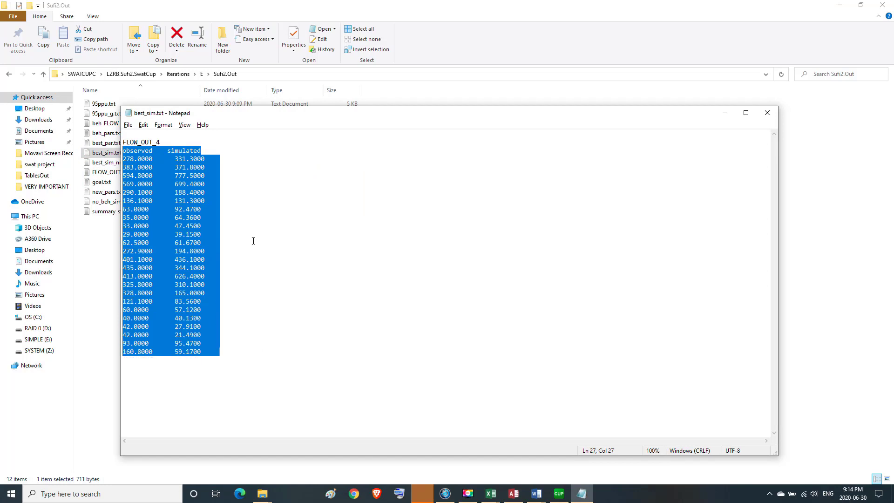
{"action": "left_click", "coordinate": [194, 158]}
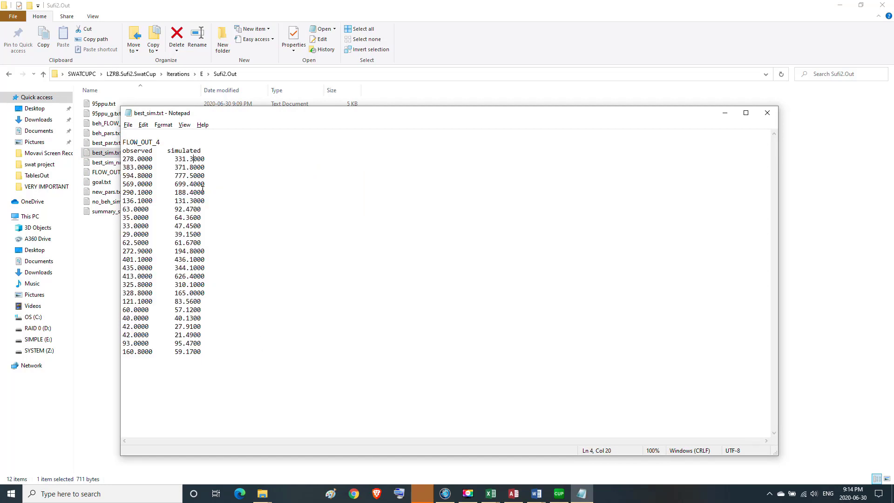
{"action": "left_click_drag", "start_coordinate": [176, 159], "coordinate": [205, 192]}
{"action": "left_click", "coordinate": [197, 159]}
{"action": "left_click_drag", "start_coordinate": [171, 151], "coordinate": [199, 151]}
{"action": "left_click", "coordinate": [198, 152]}
{"action": "left_click_drag", "start_coordinate": [168, 150], "coordinate": [201, 150]}
{"action": "left_click", "coordinate": [767, 113]}
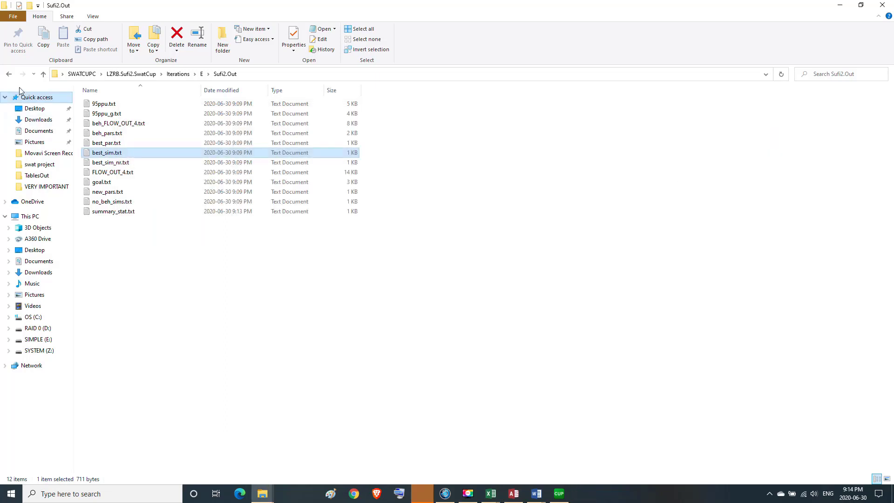
Step: Return to the LZRB.Sufi2.SwatCup folder and open its main SUFI2.OUT folder
{"action": "left_click", "coordinate": [11, 75]}
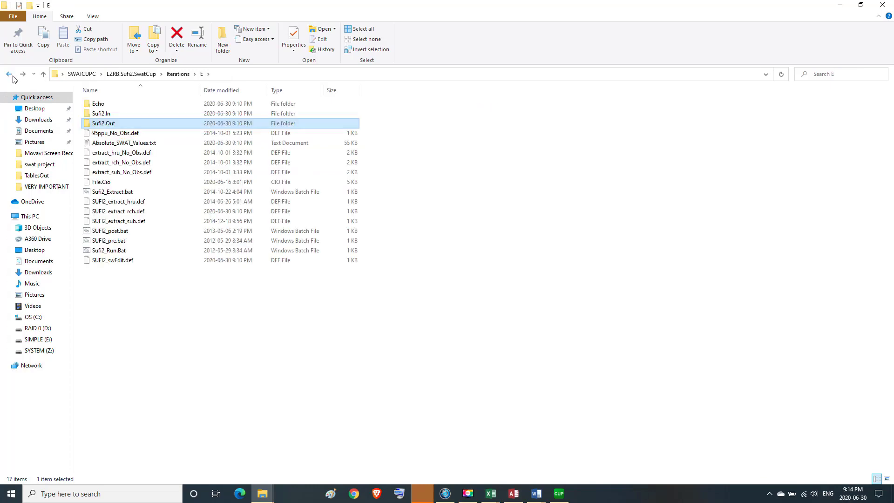
{"action": "left_click", "coordinate": [11, 75]}
{"action": "left_click", "coordinate": [11, 75]}
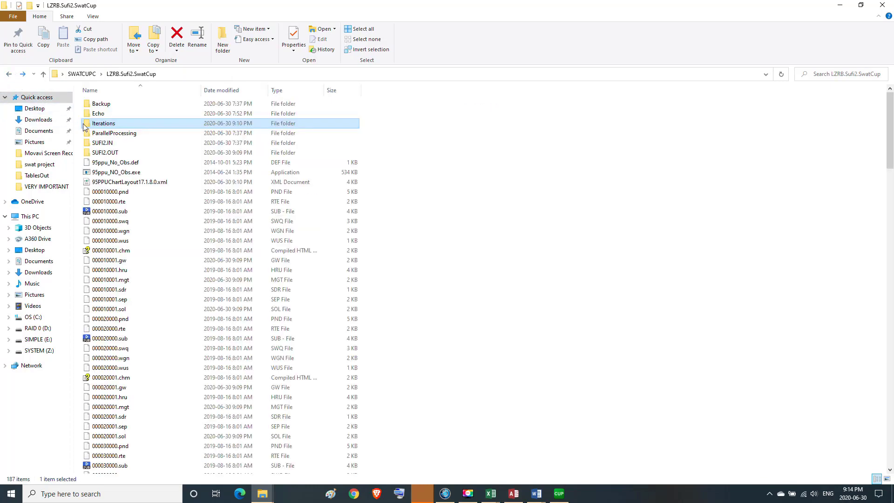
{"action": "double_click", "coordinate": [102, 156]}
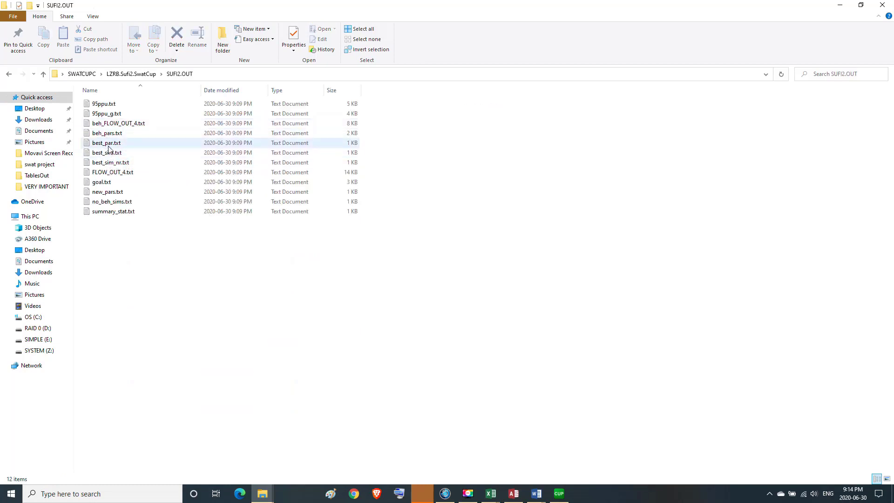
Step: Review the fitted parameter values in best_par.txt of the main SUFI2.OUT folder and close the file
{"action": "double_click", "coordinate": [107, 143]}
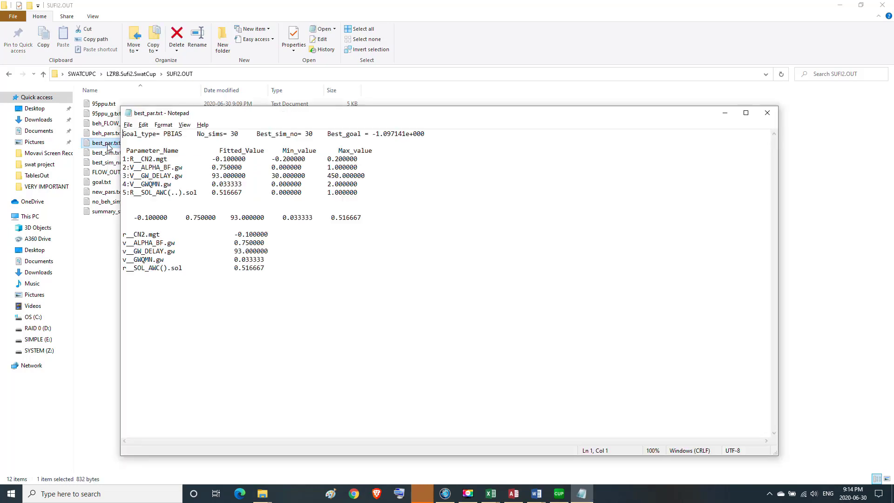
{"action": "left_click_drag", "start_coordinate": [124, 231], "coordinate": [269, 274]}
{"action": "left_click", "coordinate": [423, 254]}
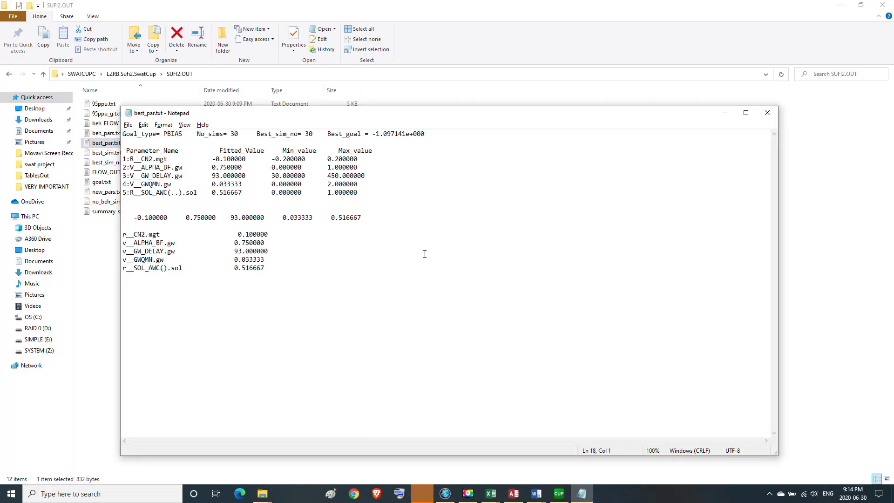
{"action": "left_click", "coordinate": [767, 113]}
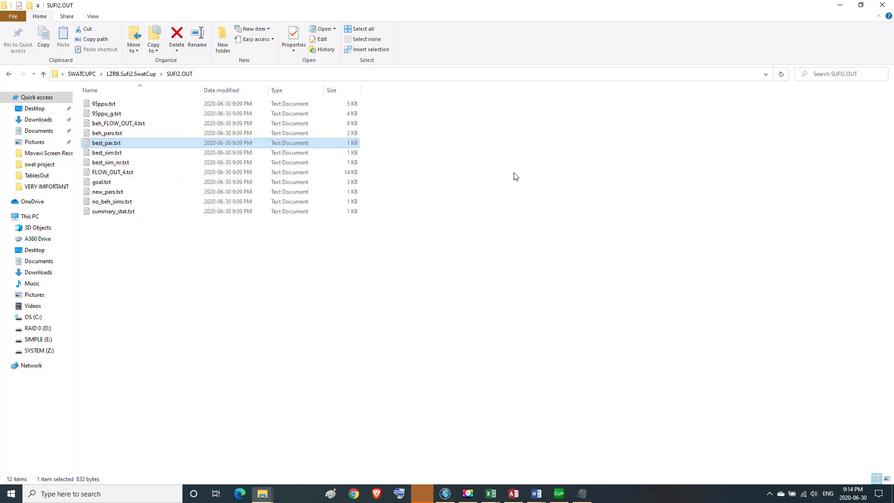
Step: Examine the observed and simulated flows in best_sim.txt of the main SUFI2.OUT folder and close the file
{"action": "double_click", "coordinate": [112, 156]}
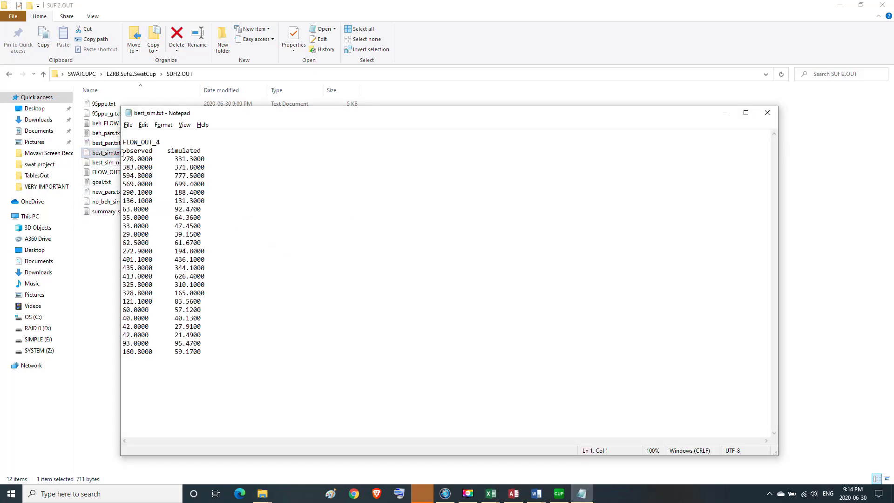
{"action": "left_click_drag", "start_coordinate": [122, 152], "coordinate": [247, 354]}
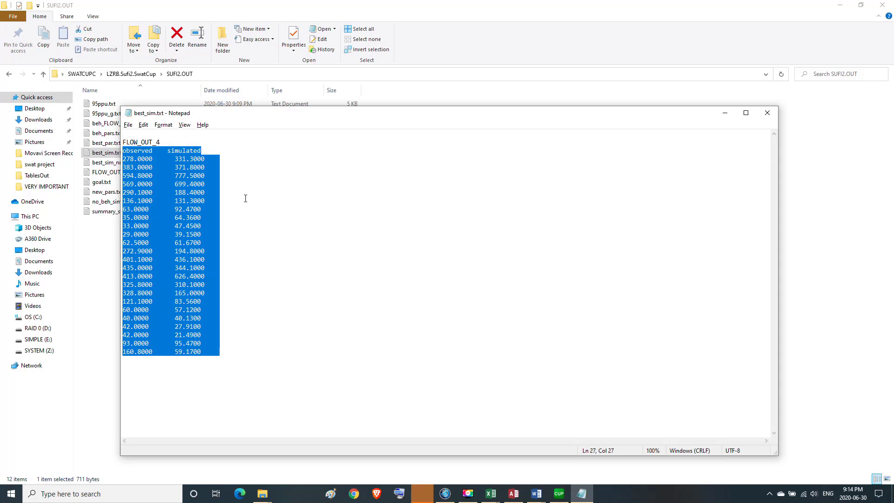
{"action": "left_click", "coordinate": [235, 208]}
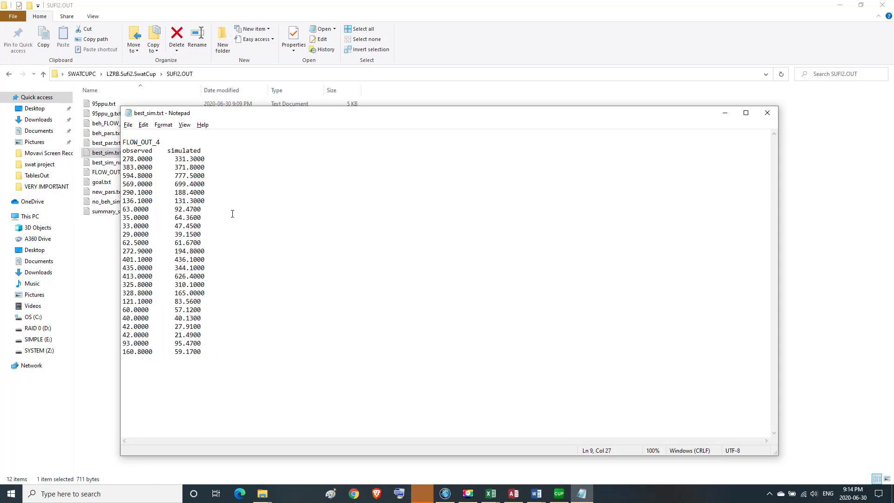
{"action": "left_click", "coordinate": [767, 112]}
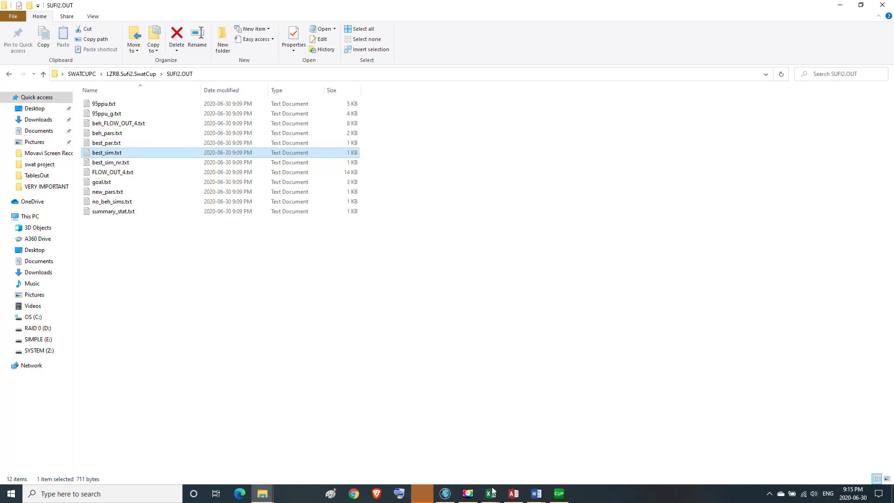
Step: Launch Excel 2016 with a new blank workbook and maximize its window
{"action": "mouse_move", "coordinate": [493, 490]}
{"action": "left_click", "coordinate": [105, 495]}
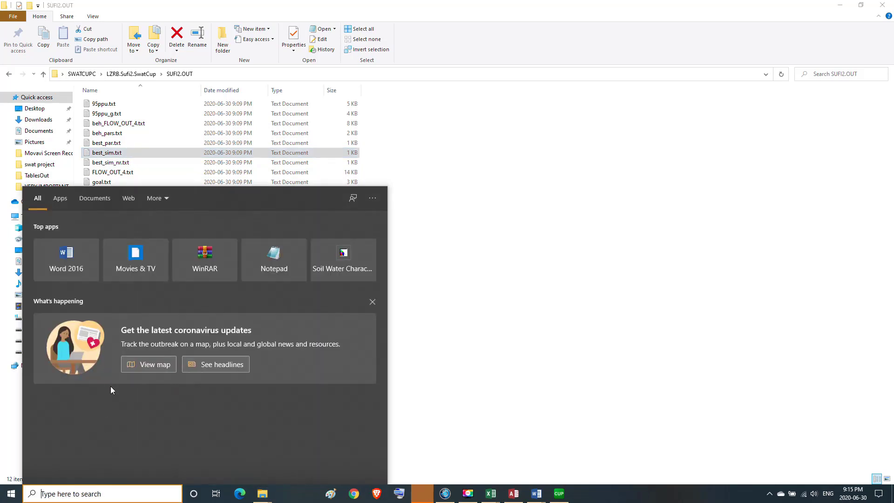
{"action": "type", "text": "E"}
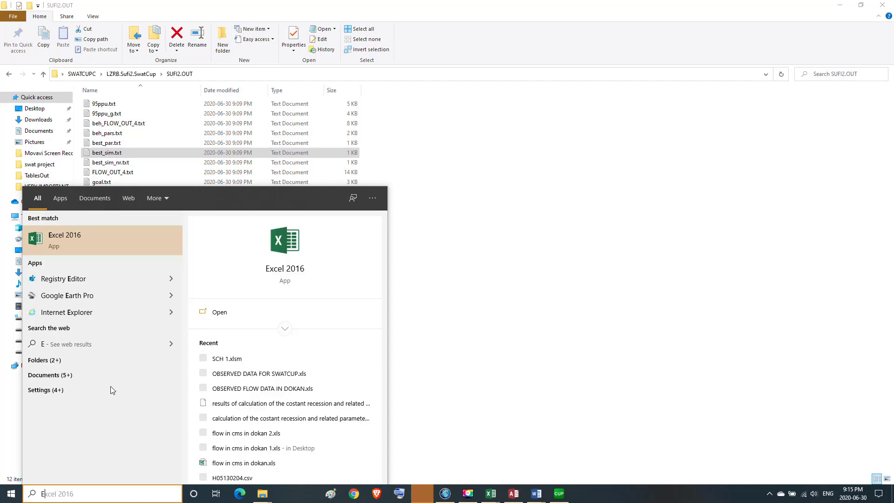
{"action": "left_click", "coordinate": [90, 242]}
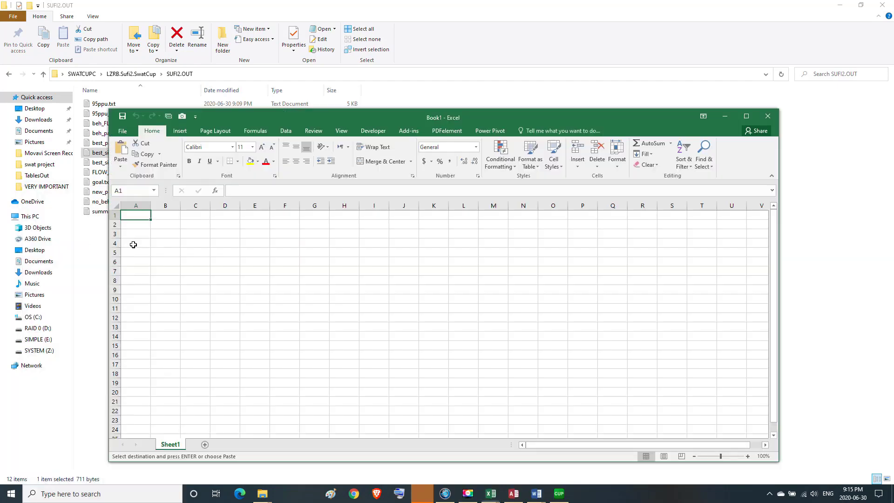
{"action": "left_click", "coordinate": [745, 116]}
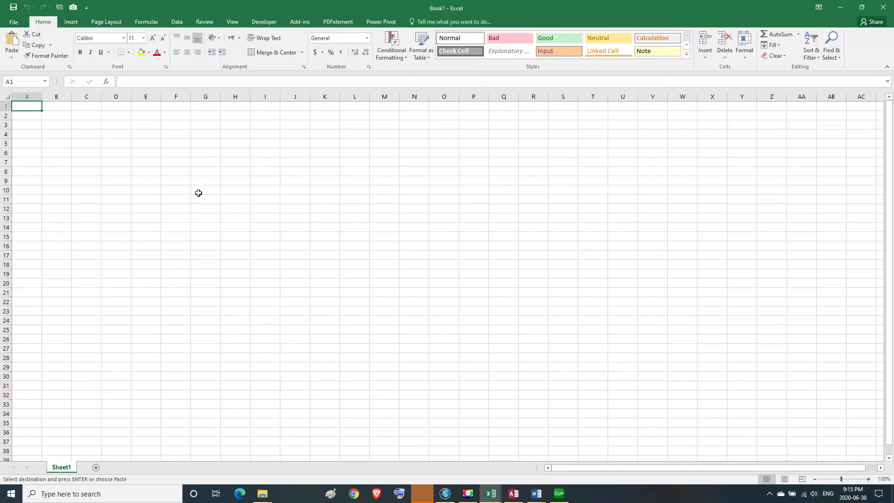
Step: Start opening a file and browse to Desktop > SWATCUPC > LZRB.Sufi2.SwatCup > Iterations > E > Sufi2.Out
{"action": "left_click", "coordinate": [17, 23]}
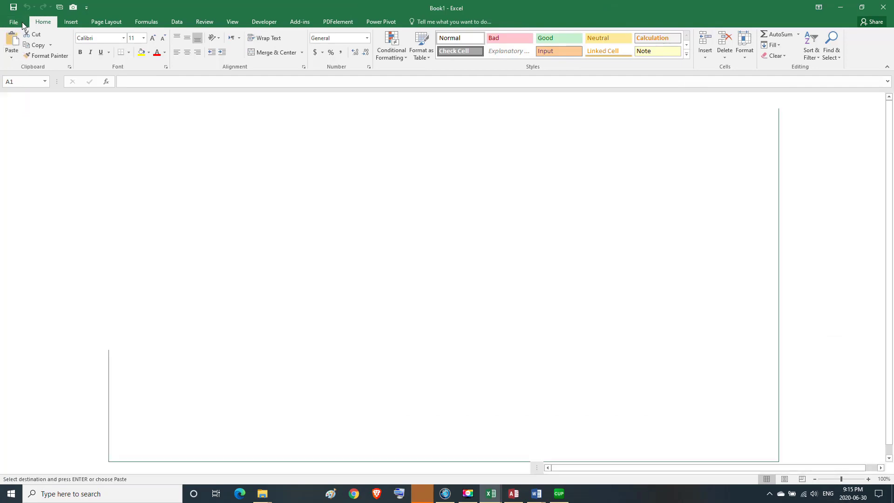
{"action": "left_click", "coordinate": [112, 182]}
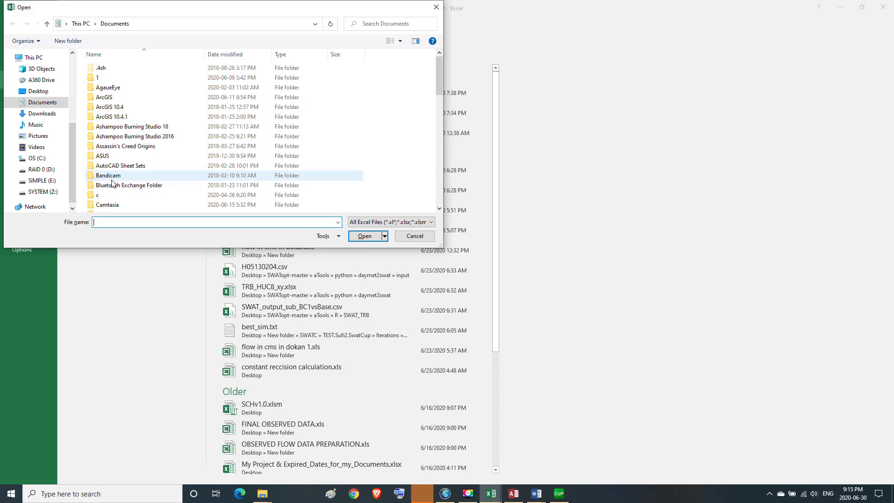
{"action": "left_click", "coordinate": [37, 91]}
{"action": "left_click_drag", "start_coordinate": [435, 89], "coordinate": [434, 161]}
{"action": "double_click", "coordinate": [113, 124]}
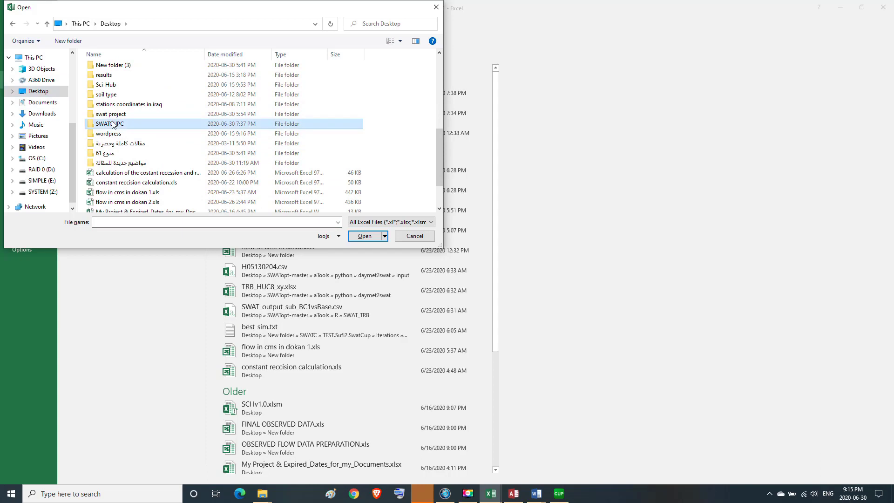
{"action": "double_click", "coordinate": [120, 70]}
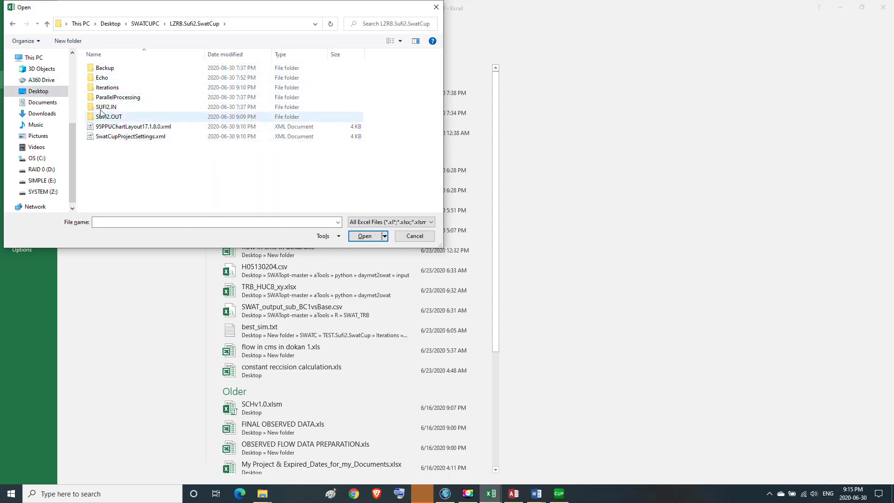
{"action": "double_click", "coordinate": [102, 87]}
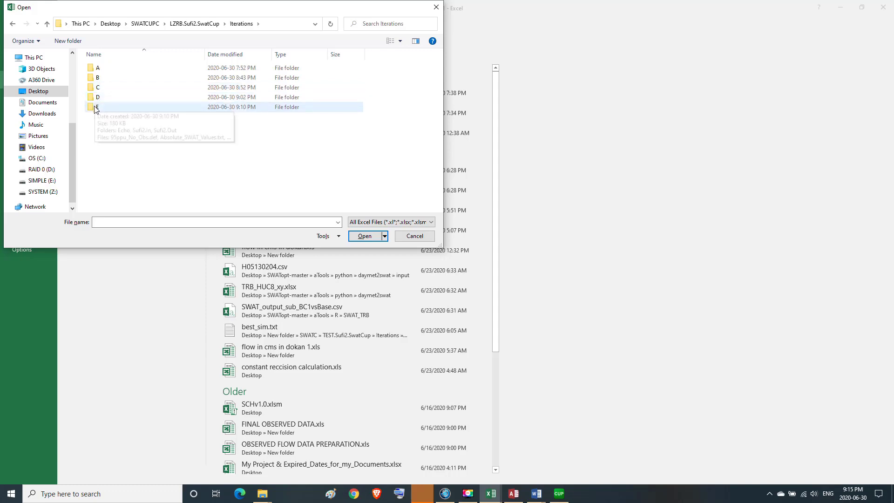
{"action": "double_click", "coordinate": [96, 107]}
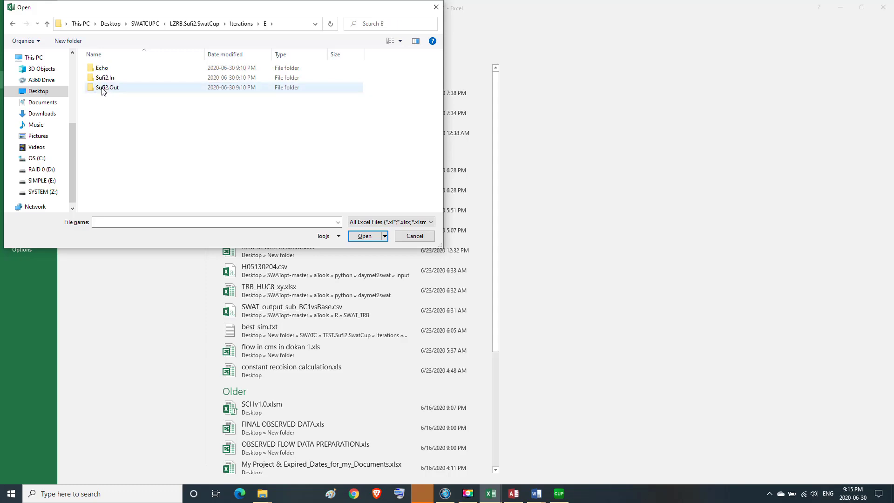
{"action": "double_click", "coordinate": [103, 88]}
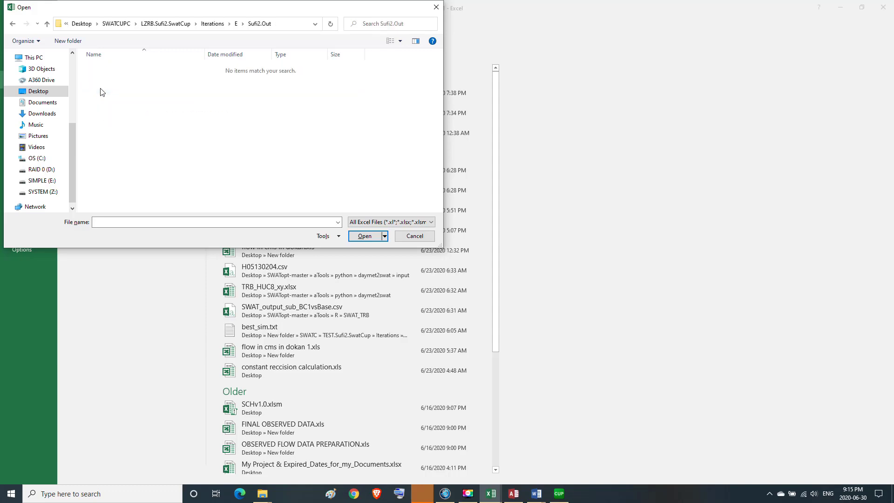
Step: Show all file types in the Sufi2.Out folder and open best_sim.txt
{"action": "left_click", "coordinate": [429, 222]}
{"action": "left_click", "coordinate": [368, 237]}
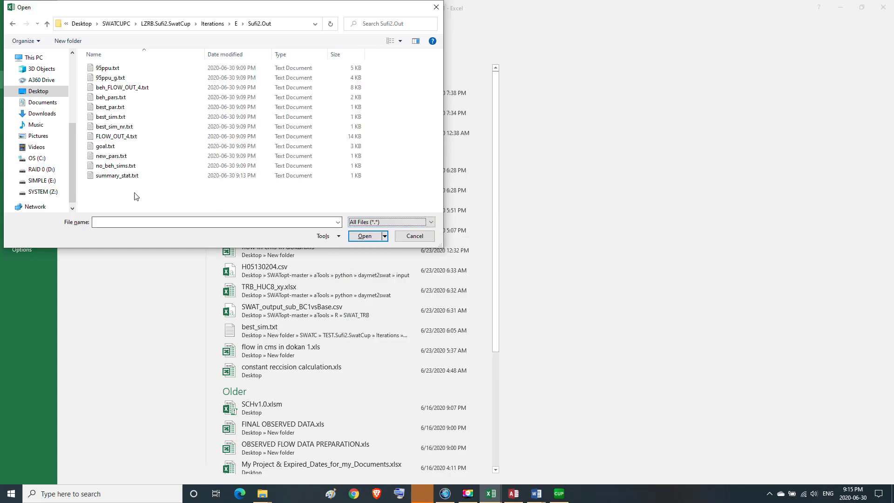
{"action": "left_click", "coordinate": [110, 118]}
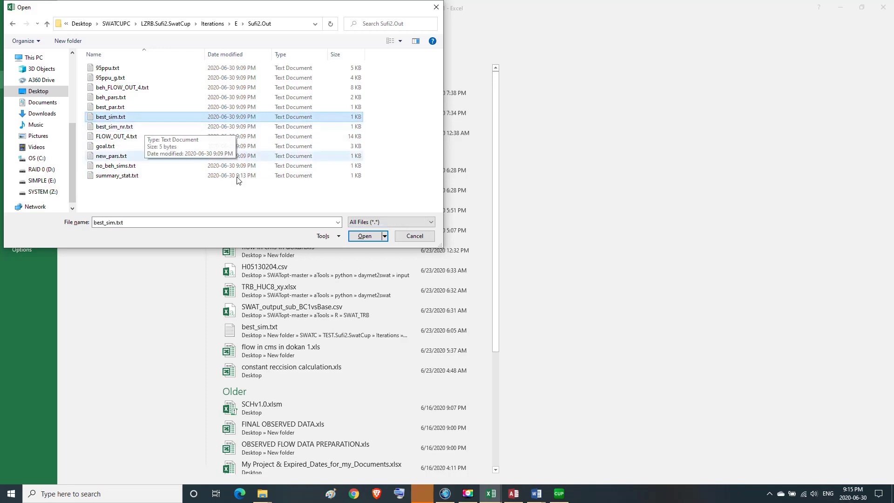
{"action": "left_click", "coordinate": [363, 236]}
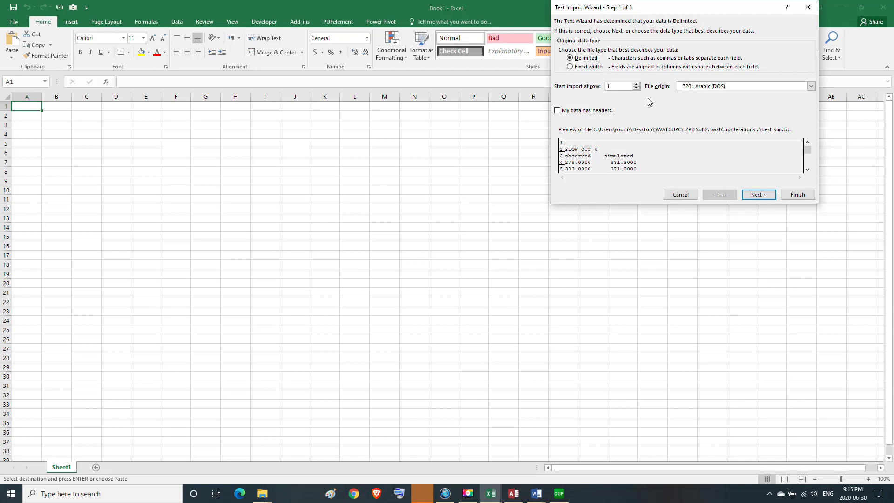
Step: Import best_sim.txt as delimited text split by tabs and spaces, and widen columns A and B
{"action": "left_click", "coordinate": [756, 195]}
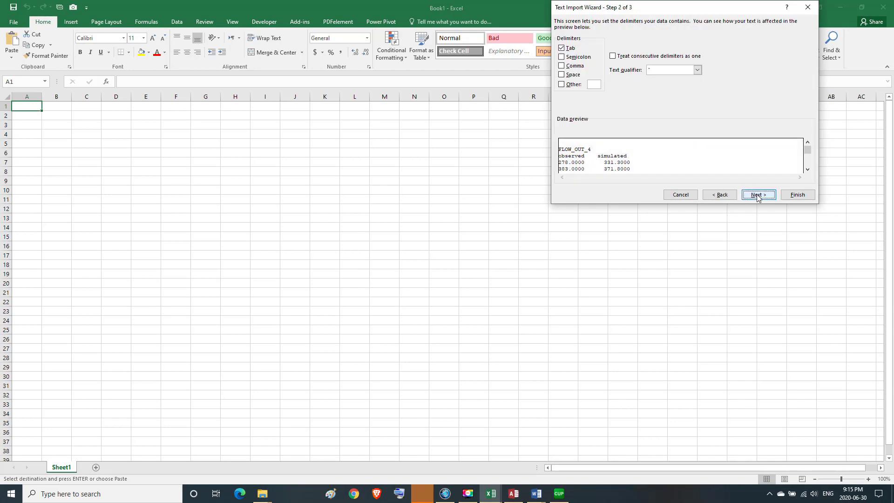
{"action": "left_click", "coordinate": [563, 76]}
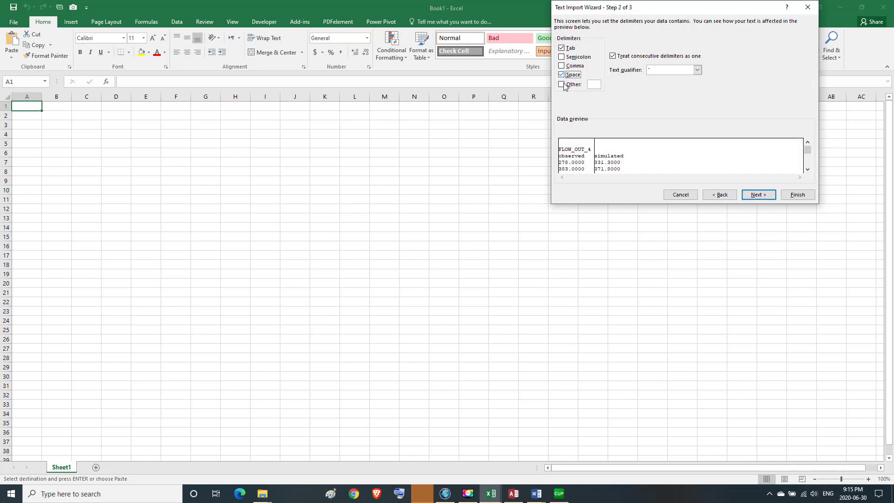
{"action": "left_click", "coordinate": [756, 195]}
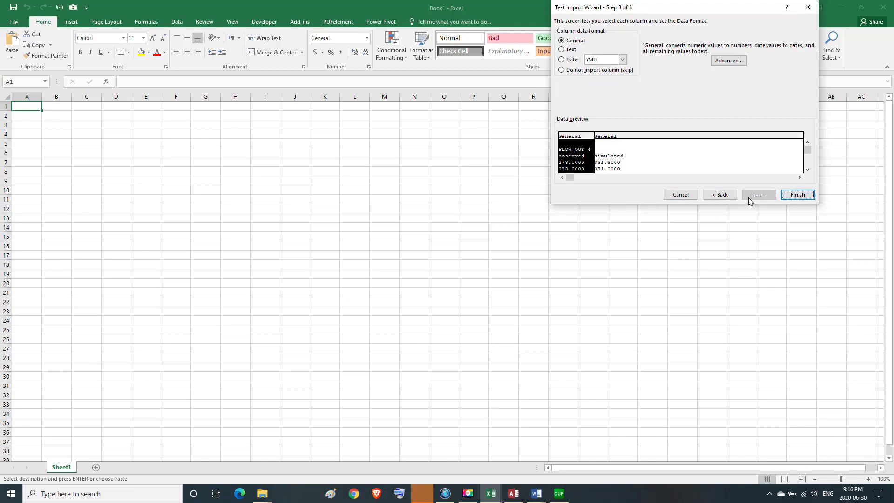
{"action": "left_click", "coordinate": [797, 195]}
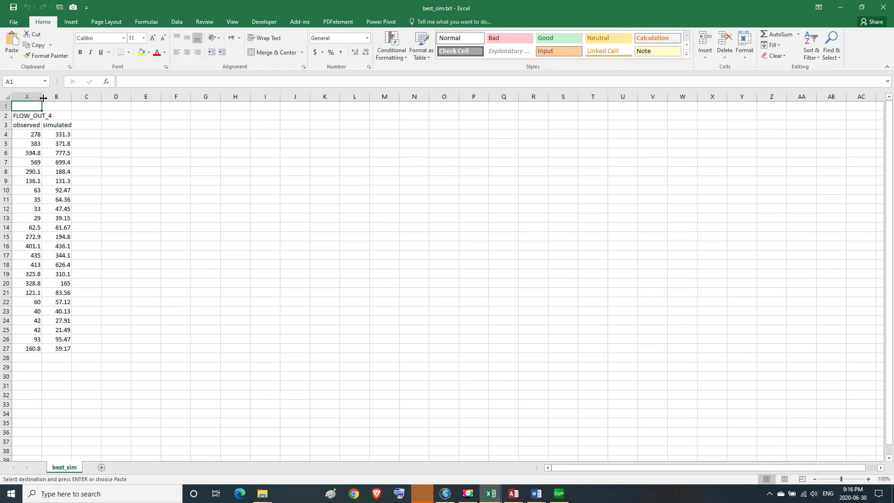
{"action": "left_click_drag", "start_coordinate": [42, 96], "coordinate": [110, 97]}
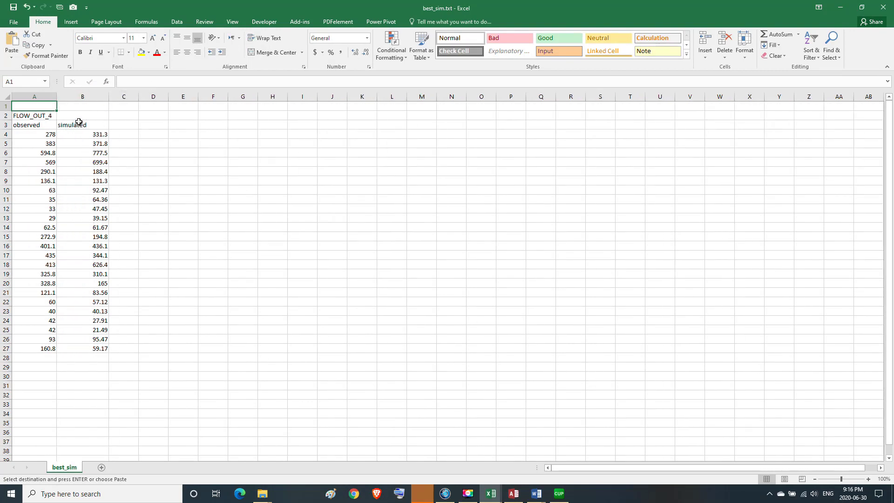
Step: Copy the simulated flow values in cells B4:B27, leaving out the header
{"action": "left_click_drag", "start_coordinate": [79, 122], "coordinate": [98, 349]}
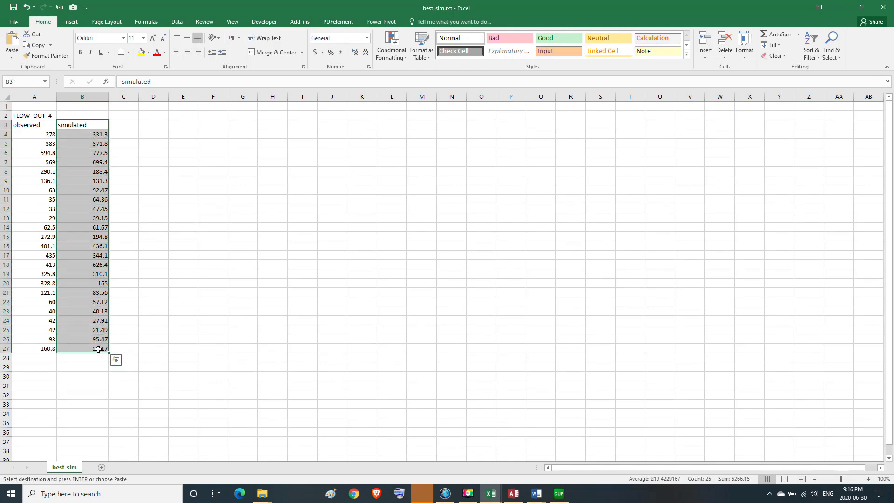
{"action": "left_click", "coordinate": [62, 202]}
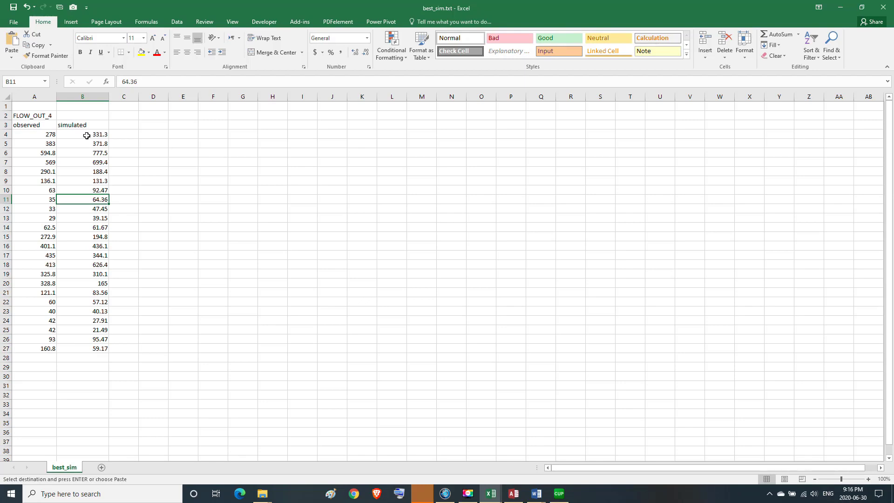
{"action": "left_click_drag", "start_coordinate": [87, 135], "coordinate": [99, 346]}
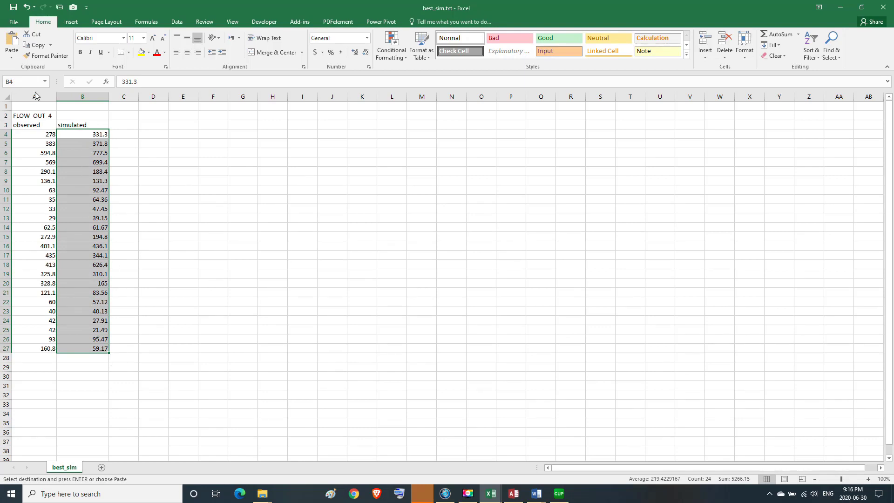
{"action": "left_click", "coordinate": [38, 46]}
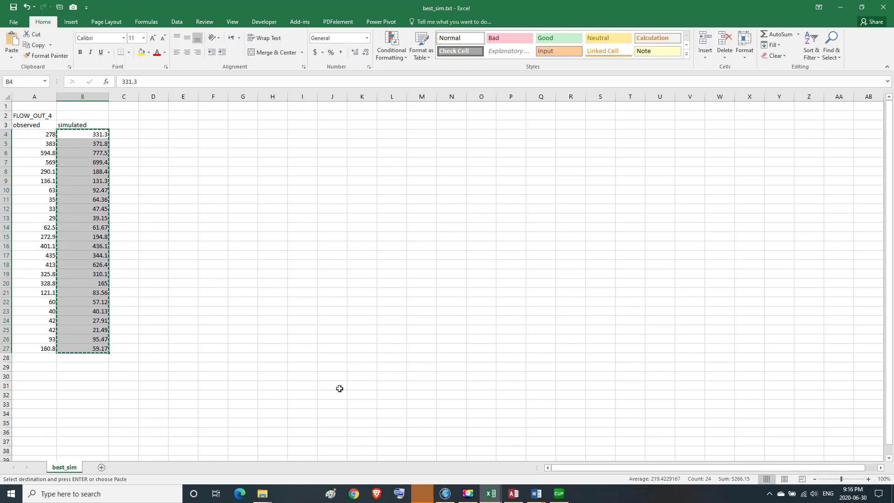
Step: Switch to SCH 1.xlsm, look at the flow data sheet, and review the calibration statistics from NSE to PBIAS on the Calculator sheet
{"action": "left_click", "coordinate": [491, 497]}
{"action": "left_click", "coordinate": [439, 454]}
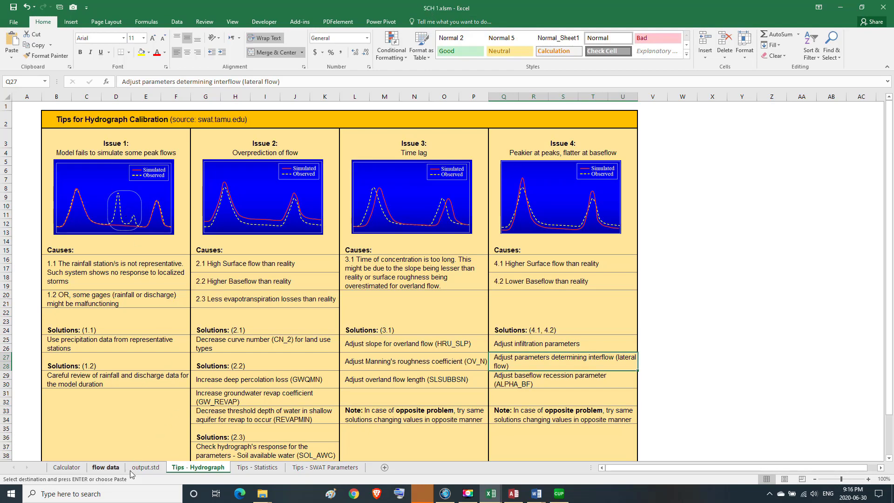
{"action": "left_click", "coordinate": [113, 467]}
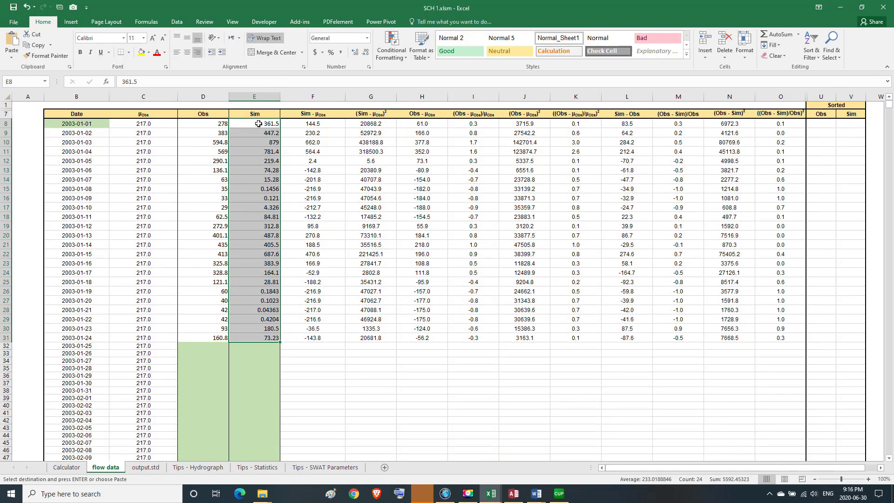
{"action": "left_click", "coordinate": [73, 468]}
{"action": "left_click", "coordinate": [76, 210]}
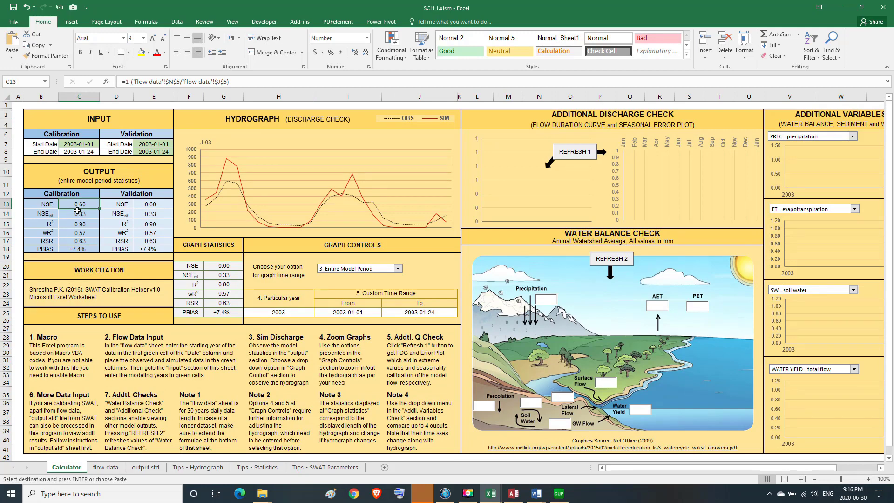
{"action": "left_click", "coordinate": [78, 223]}
{"action": "left_click", "coordinate": [78, 232]}
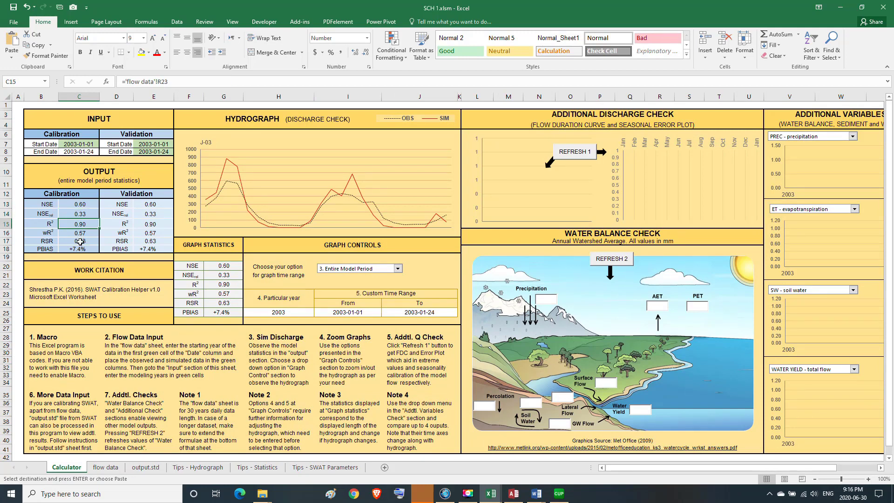
{"action": "left_click", "coordinate": [80, 242]}
{"action": "left_click", "coordinate": [79, 248]}
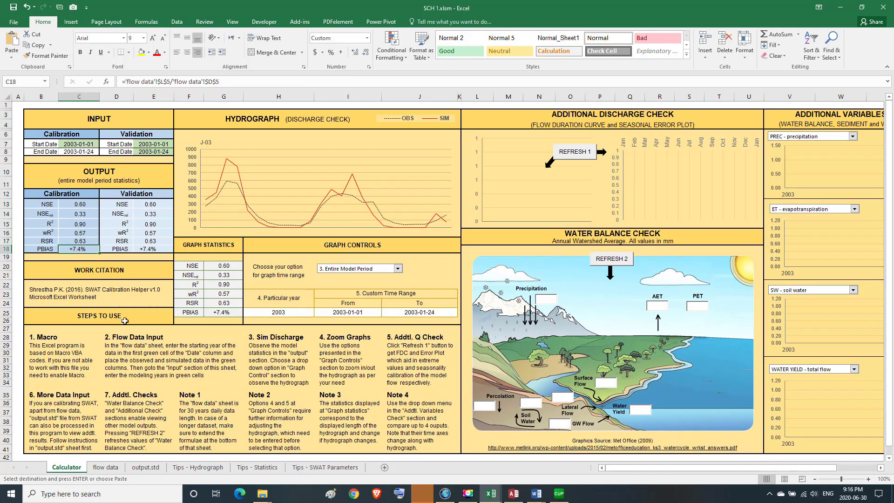
Step: Paste the copied simulated flows into the Sim column of the flow data sheet, starting at cell E8
{"action": "left_click", "coordinate": [110, 471]}
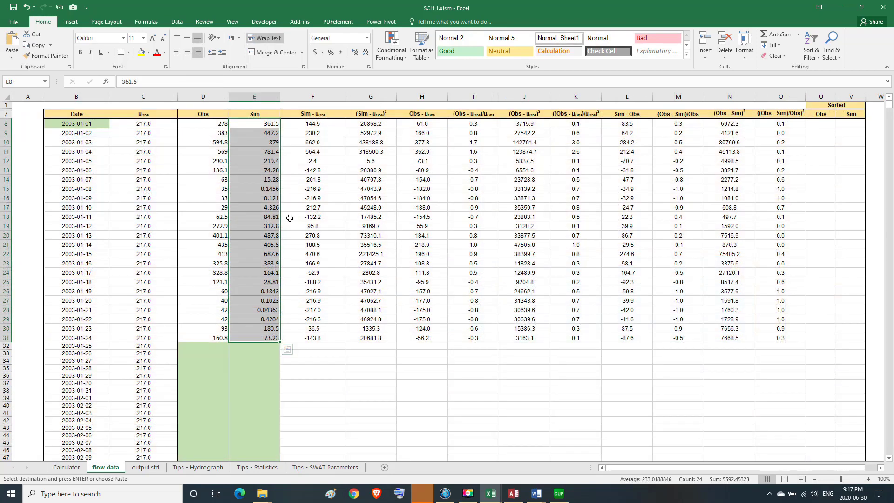
{"action": "left_click", "coordinate": [270, 125]}
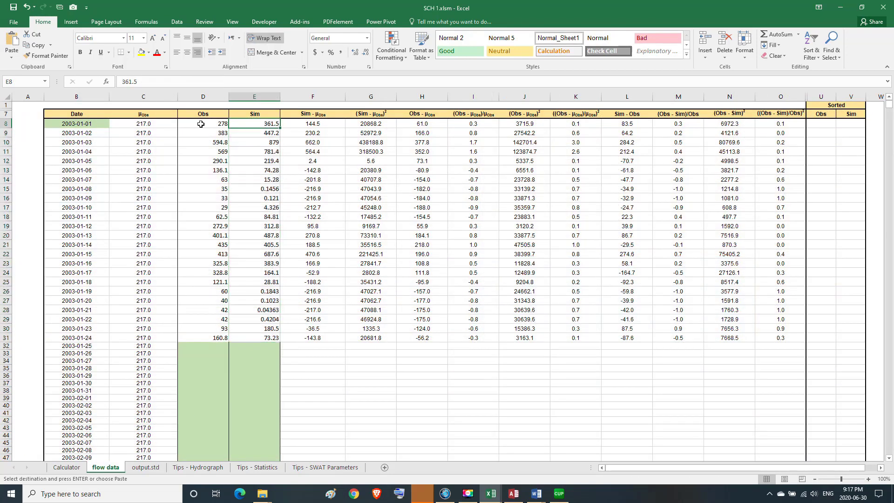
{"action": "left_click", "coordinate": [13, 43]}
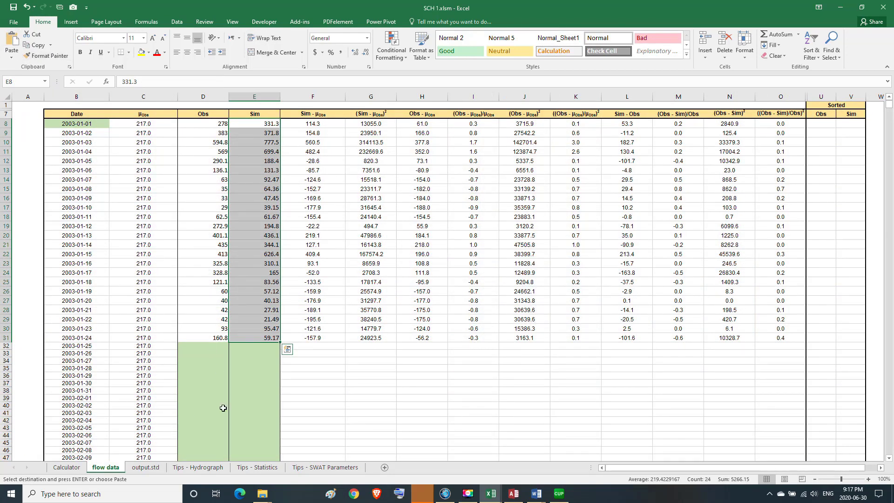
Step: Examine the recalculated NSE, R², wR², RSR and PBIAS calibration statistics and the hydrograph on the Calculator sheet
{"action": "left_click", "coordinate": [68, 467]}
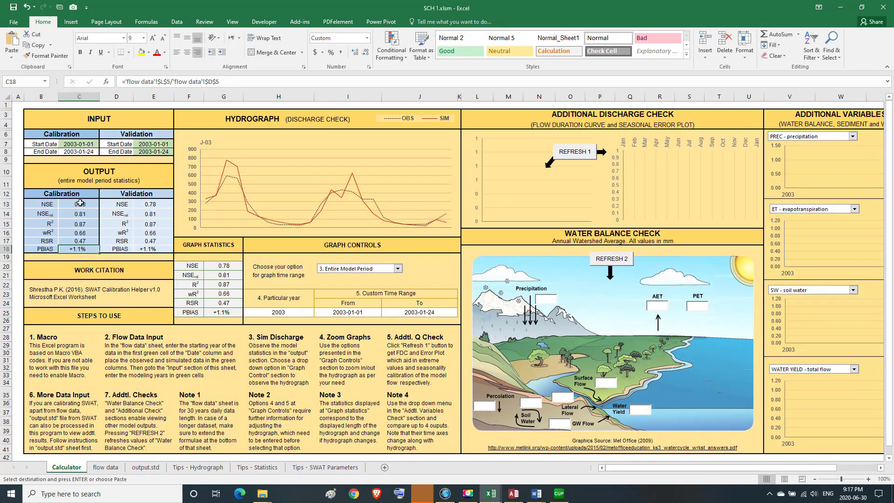
{"action": "left_click", "coordinate": [80, 202]}
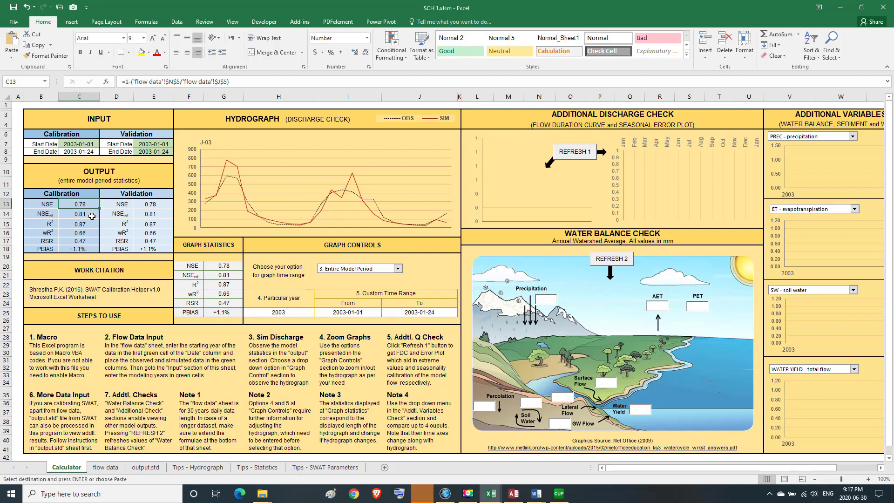
{"action": "left_click", "coordinate": [92, 216]}
{"action": "left_click", "coordinate": [83, 225]}
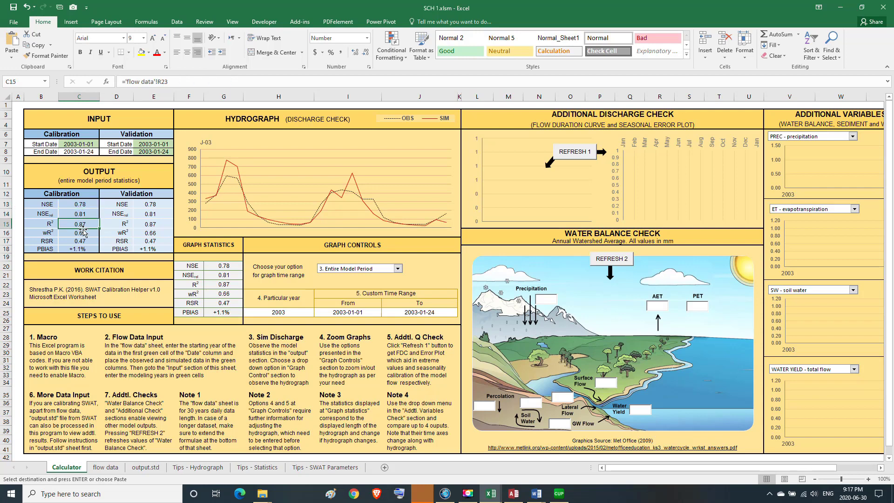
{"action": "left_click", "coordinate": [81, 233]}
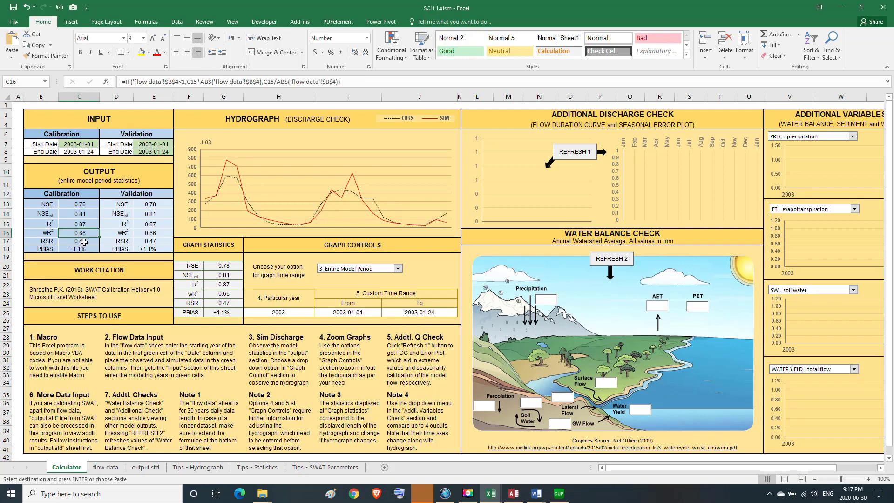
{"action": "left_click", "coordinate": [82, 241]}
{"action": "left_click", "coordinate": [80, 250]}
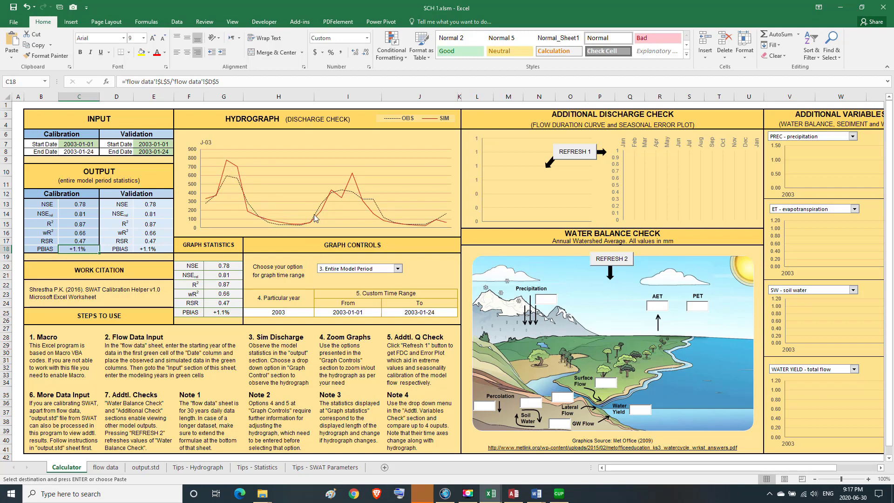
{"action": "mouse_move", "coordinate": [406, 226]}
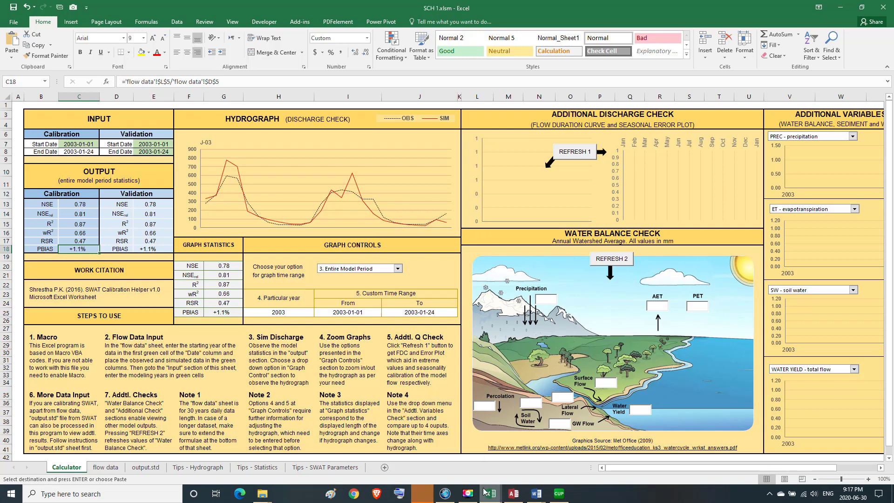
Step: Return to the best_sim.txt workbook containing the imported observed and simulated flows
{"action": "mouse_move", "coordinate": [490, 497]}
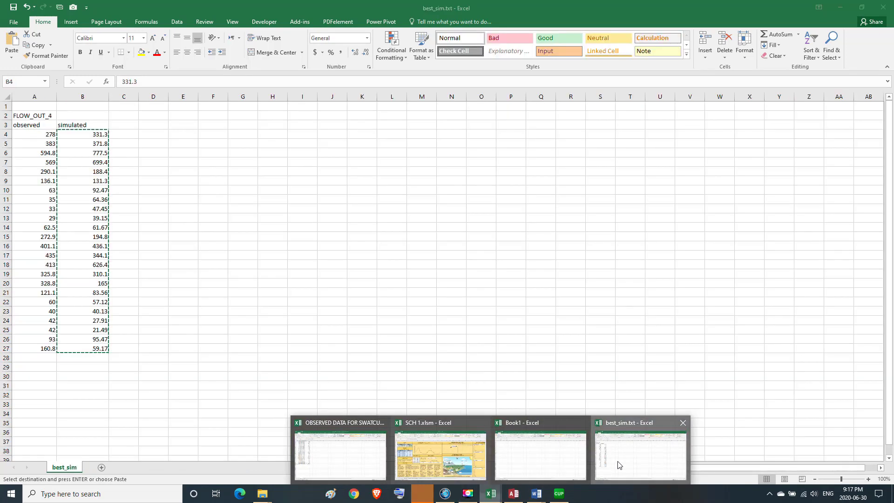
{"action": "left_click", "coordinate": [620, 462]}
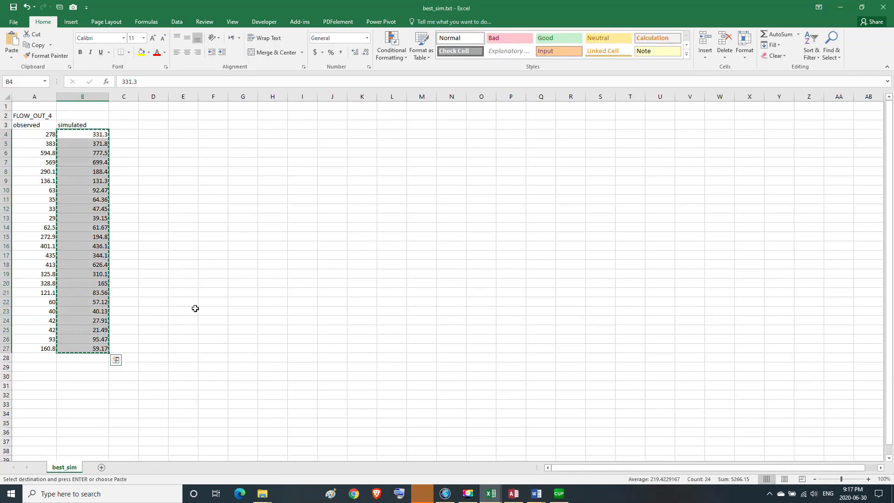